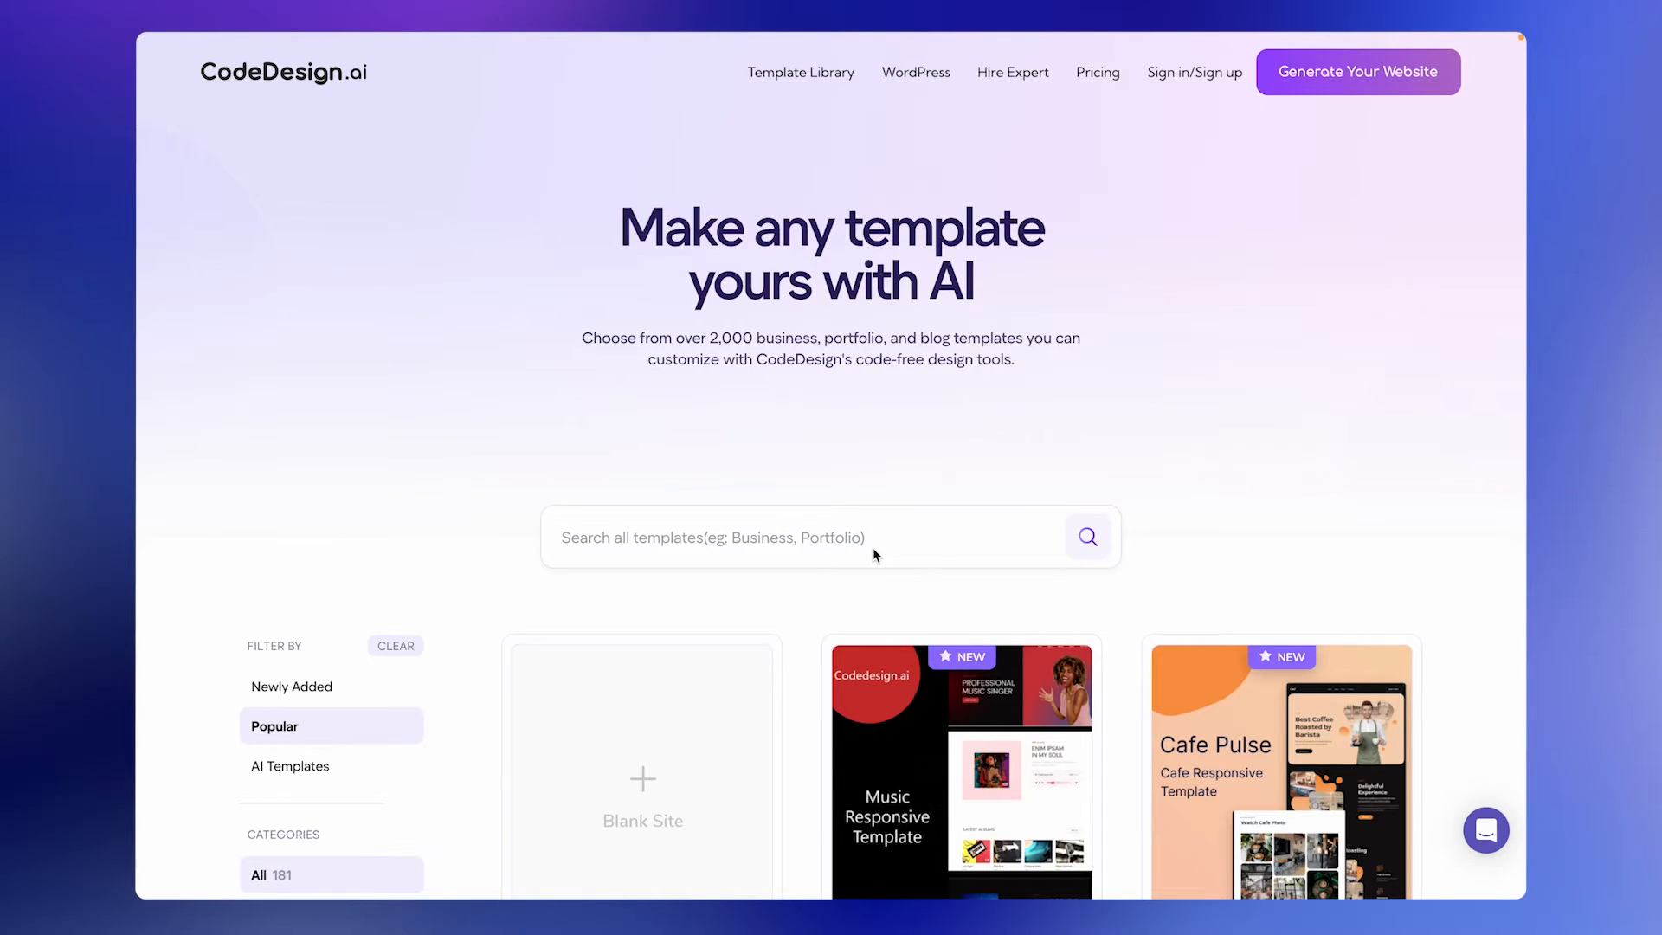
Browse the template library and examine the Pro Portfolio template's preview, including its features, newsletter and contact form sections.
scroll(873, 551, down, 3)
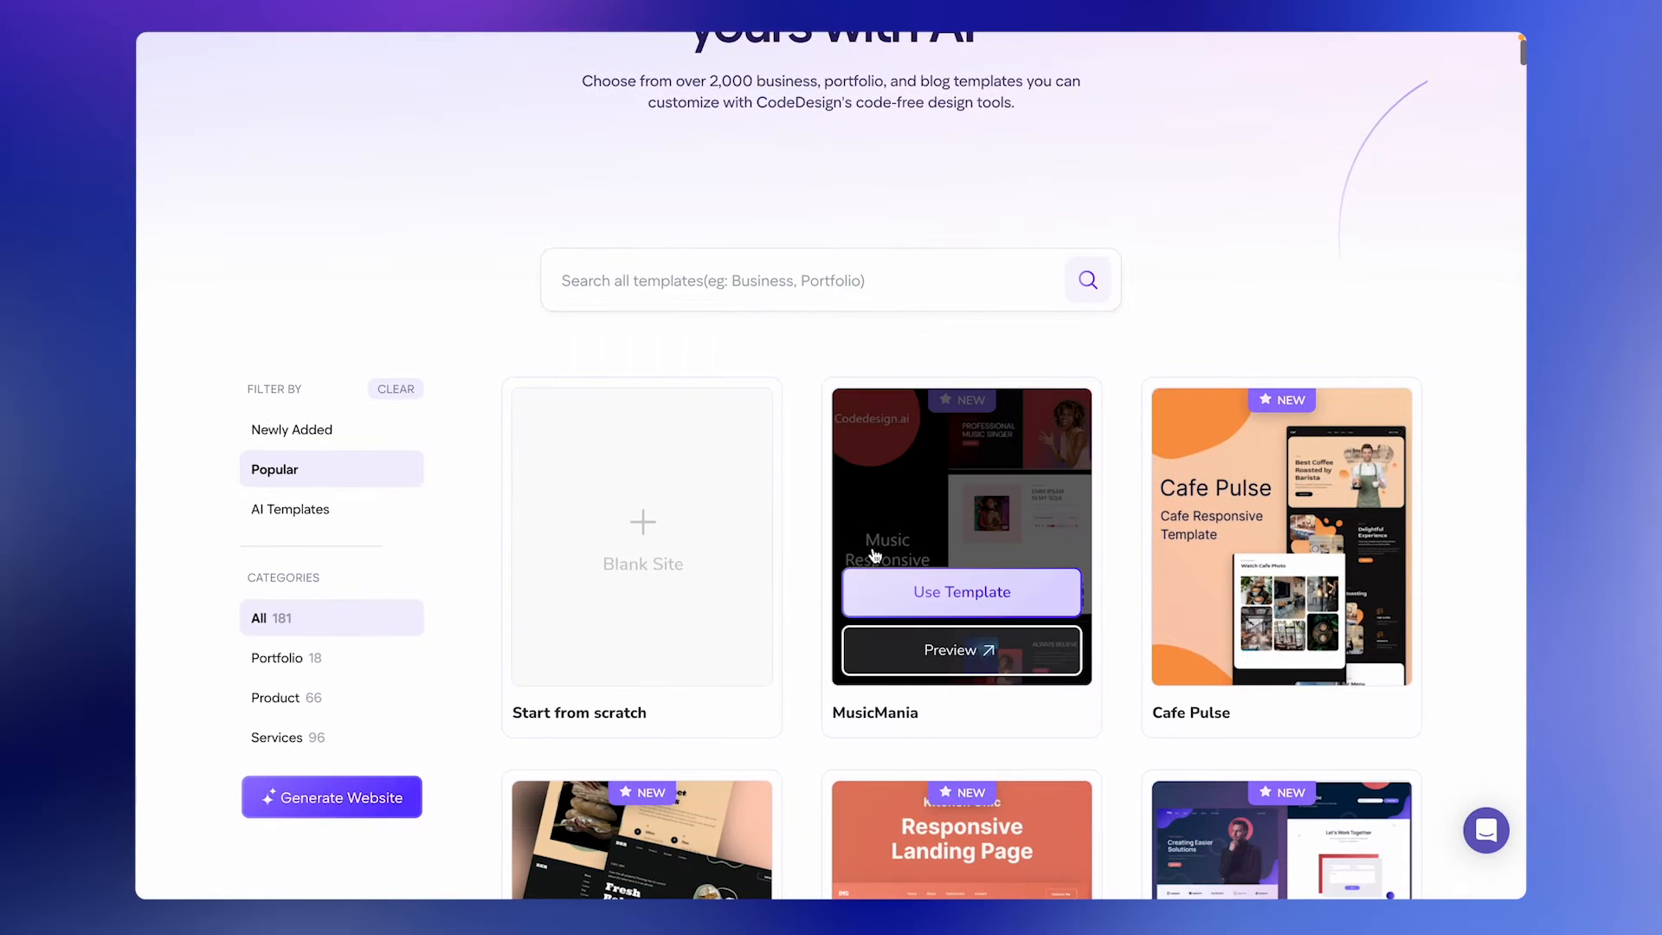
scroll(873, 554, down, 4)
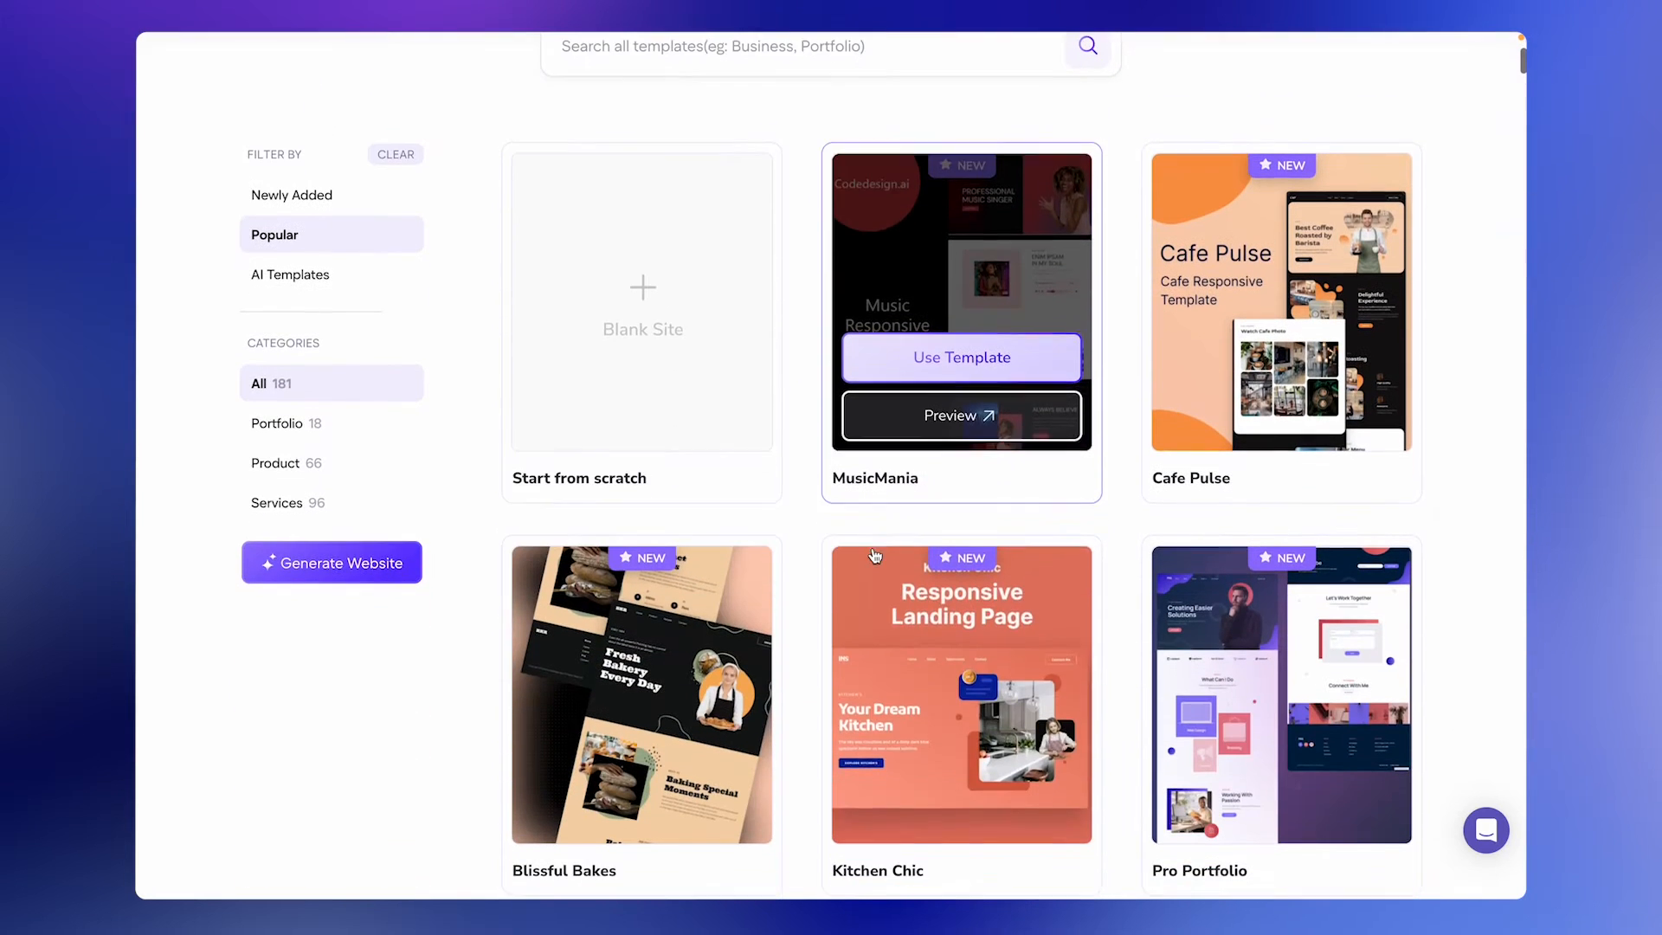
scroll(1143, 711, down, 2)
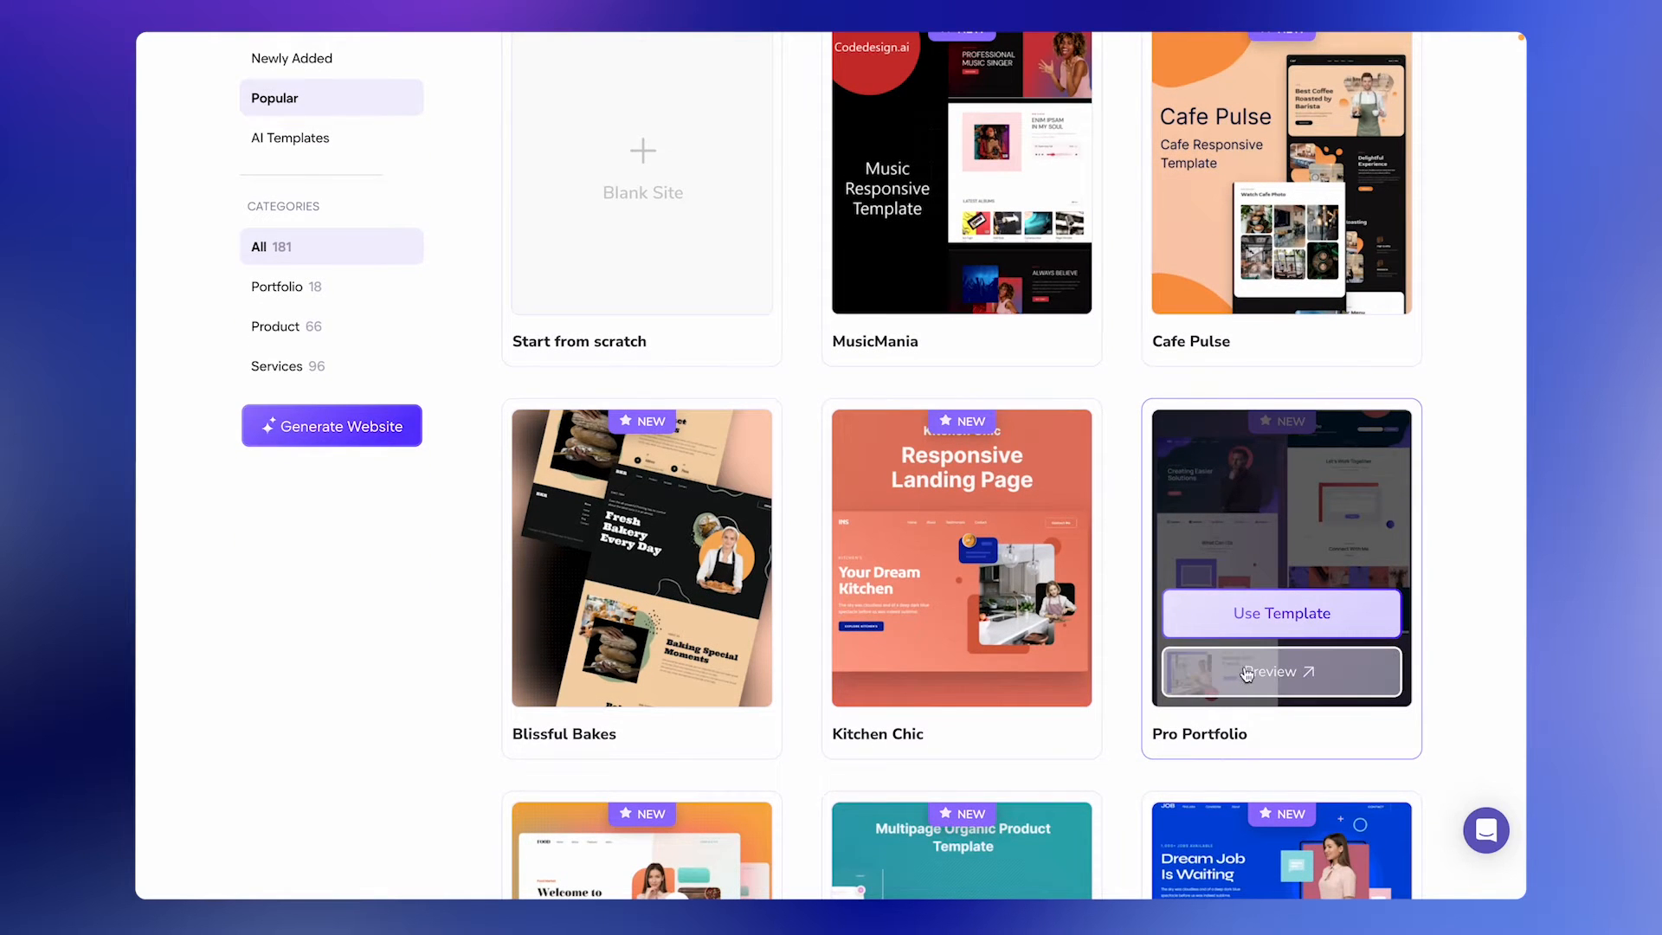
click(1248, 673)
scroll(1248, 674, down, 15)
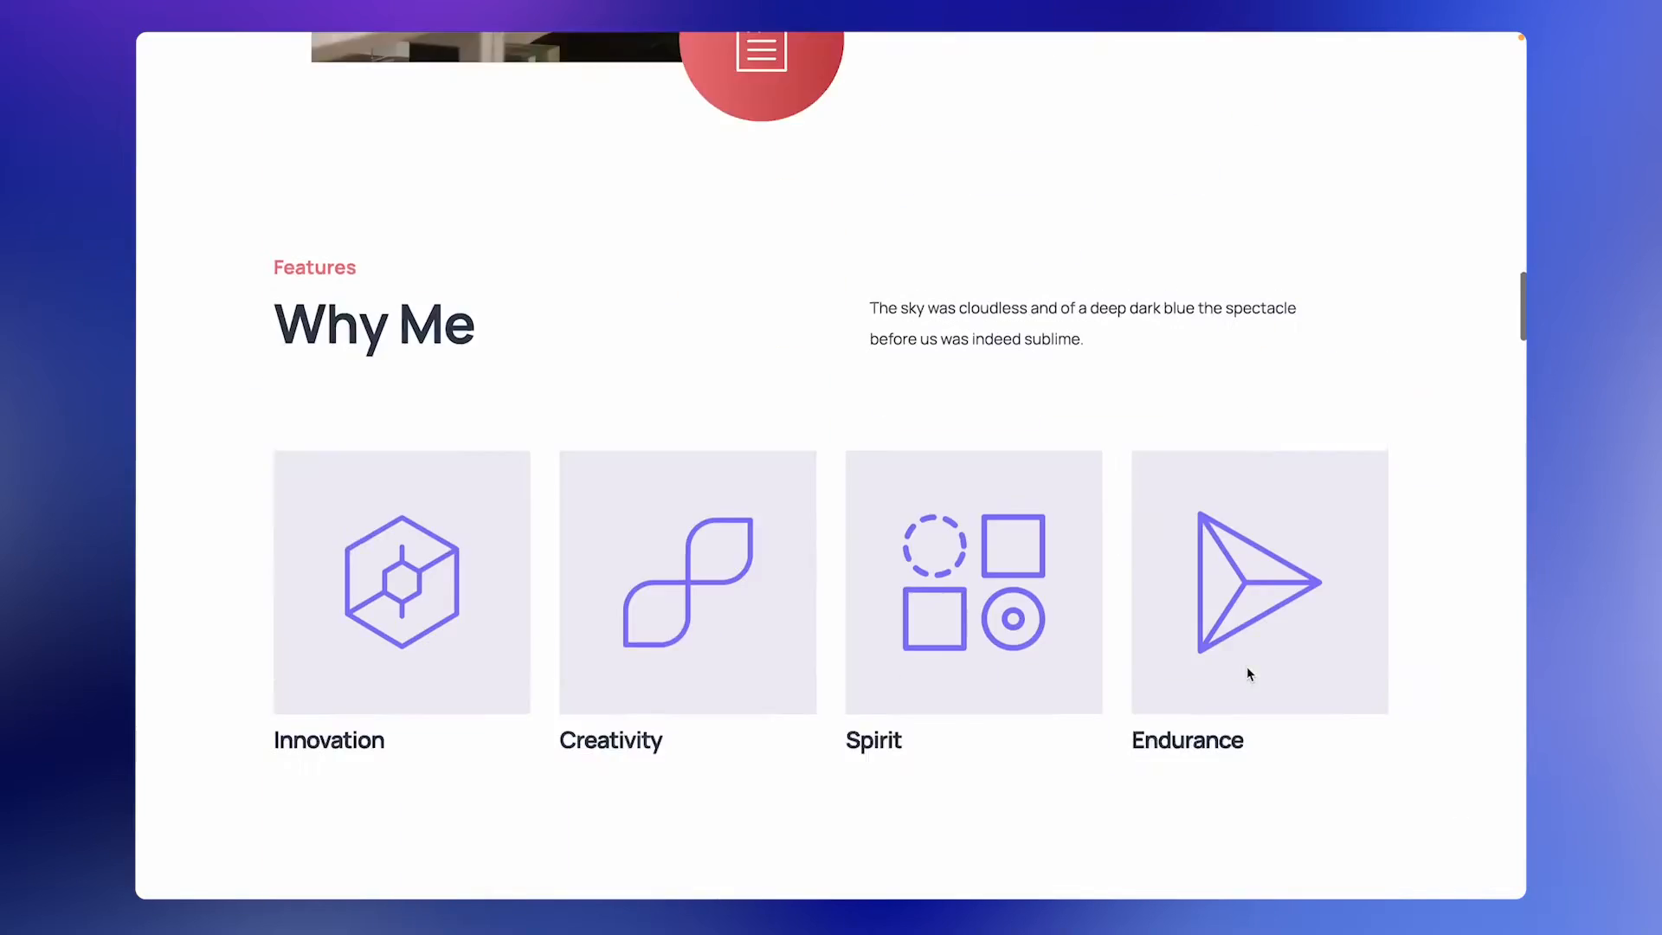
scroll(1248, 674, down, 15)
scroll(1246, 671, up, 4)
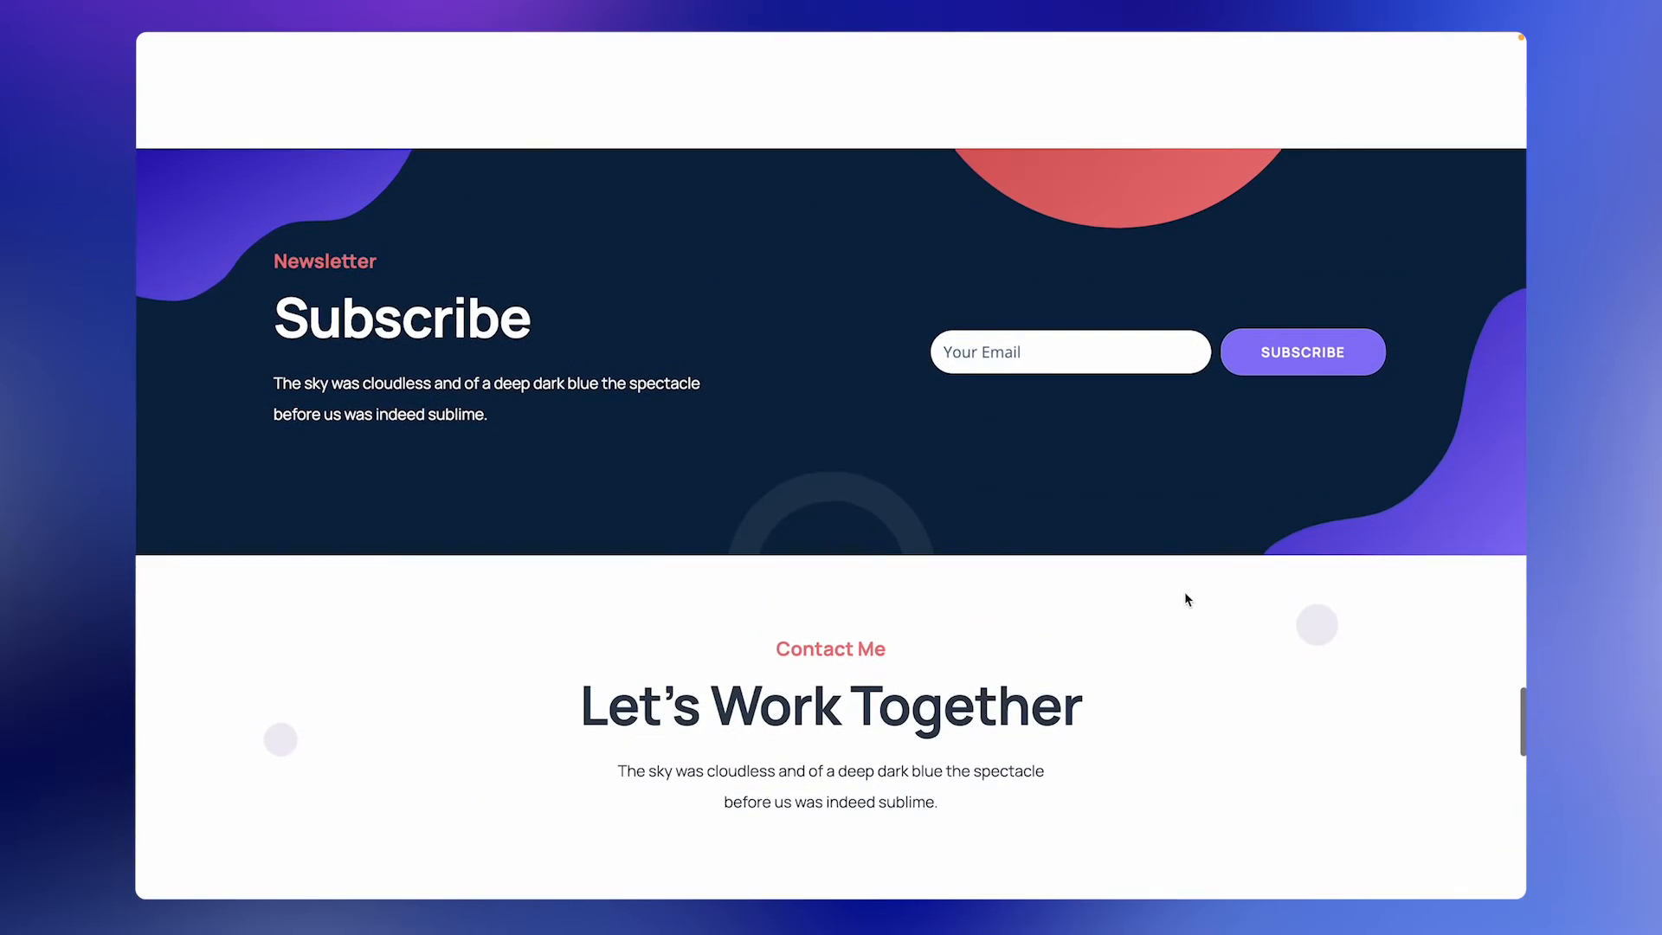
scroll(1134, 370, down, 7)
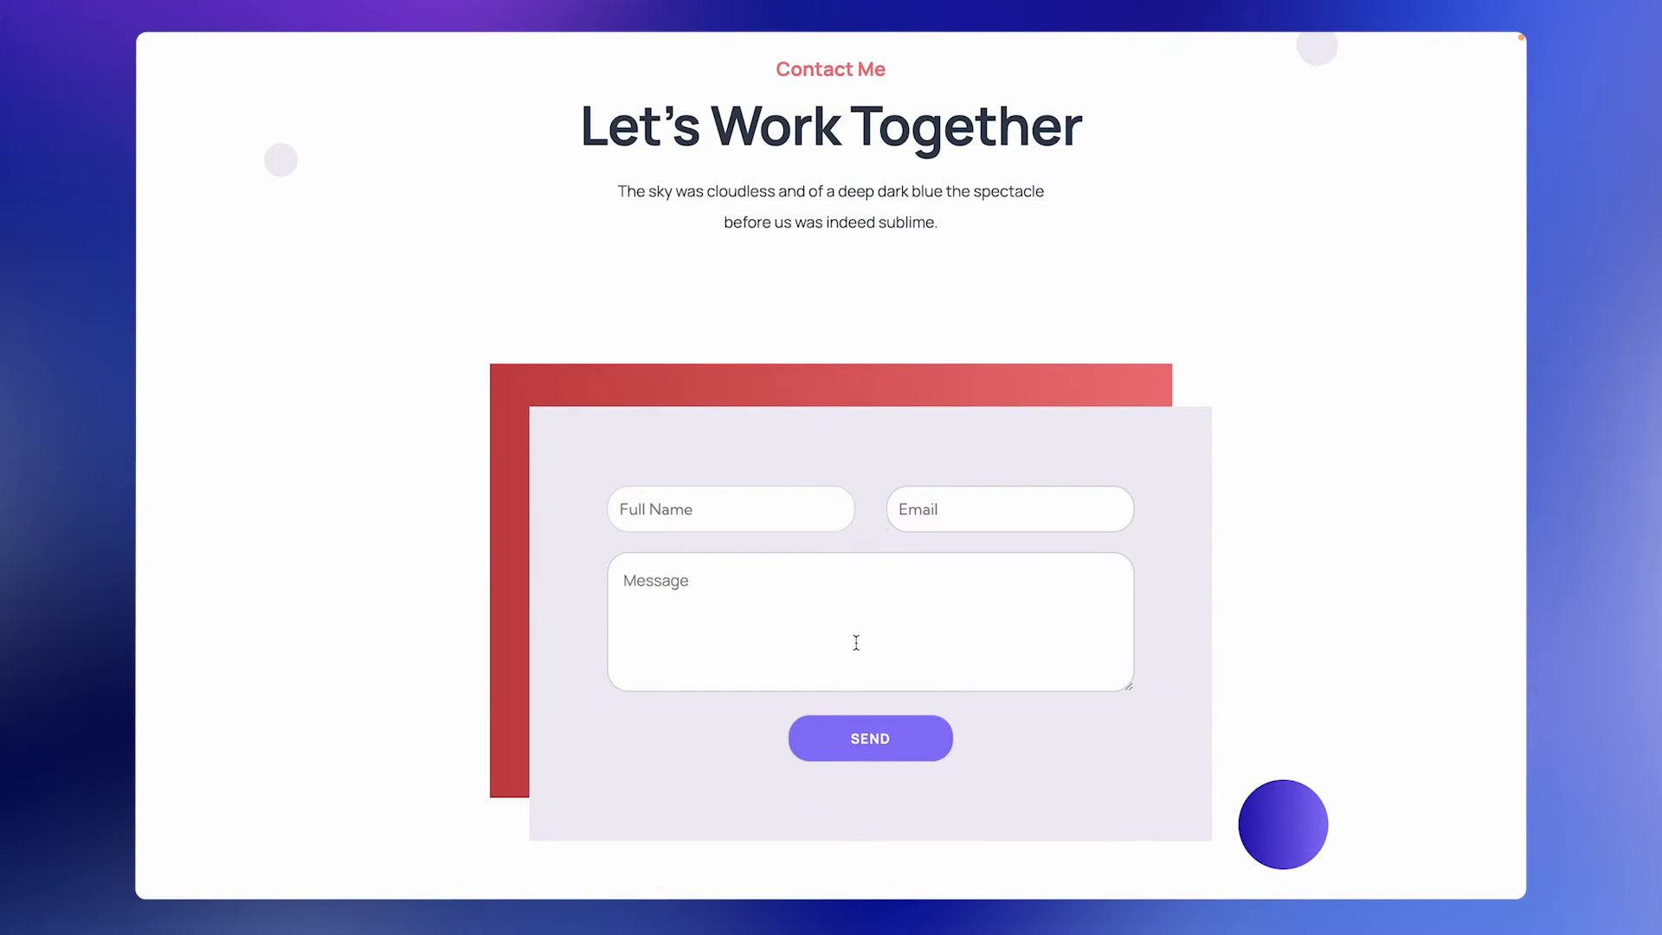
scroll(856, 642, up, 20)
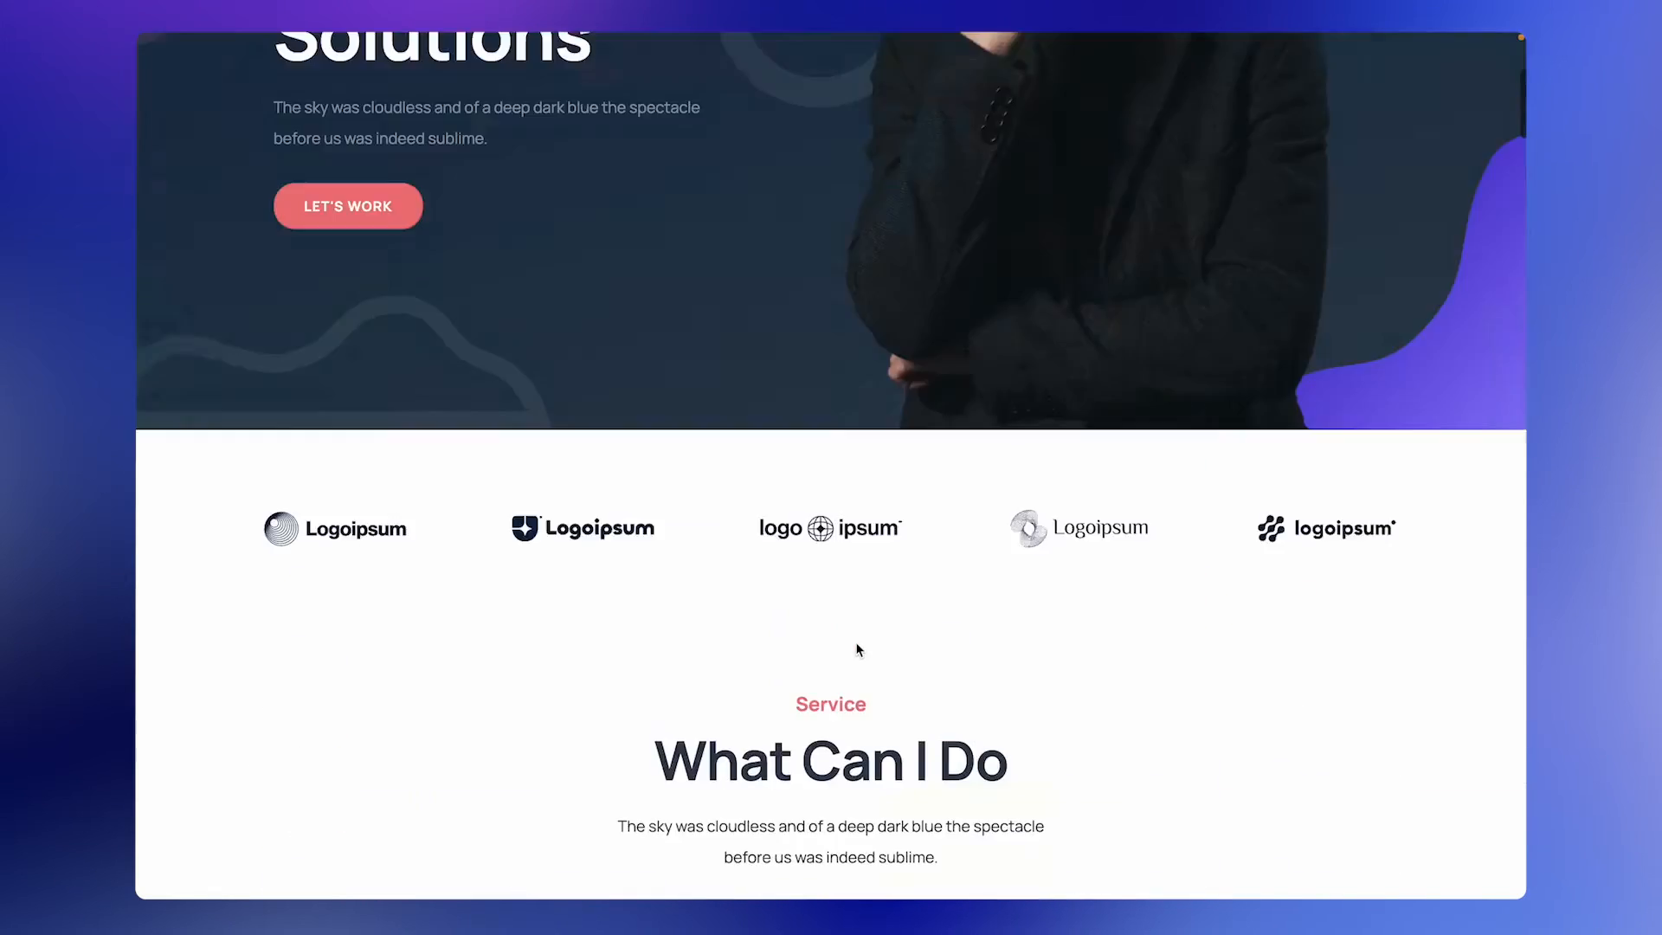
scroll(857, 649, up, 5)
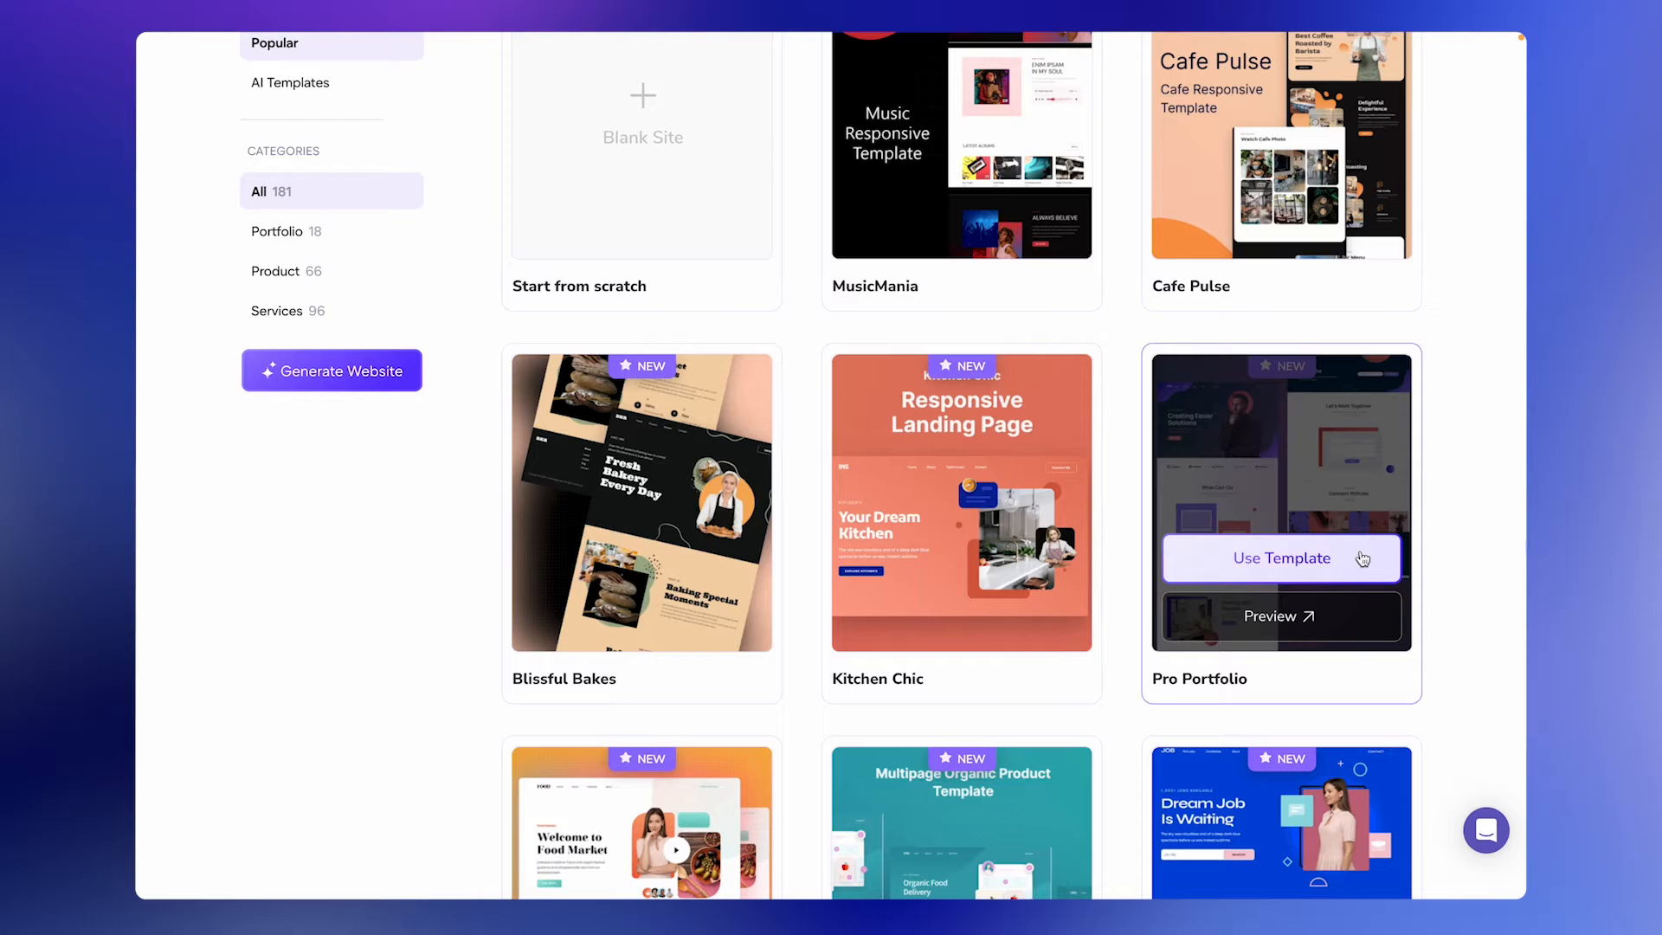
Start a new project from the Pro Portfolio template, giving it a demo project name.
click(1349, 572)
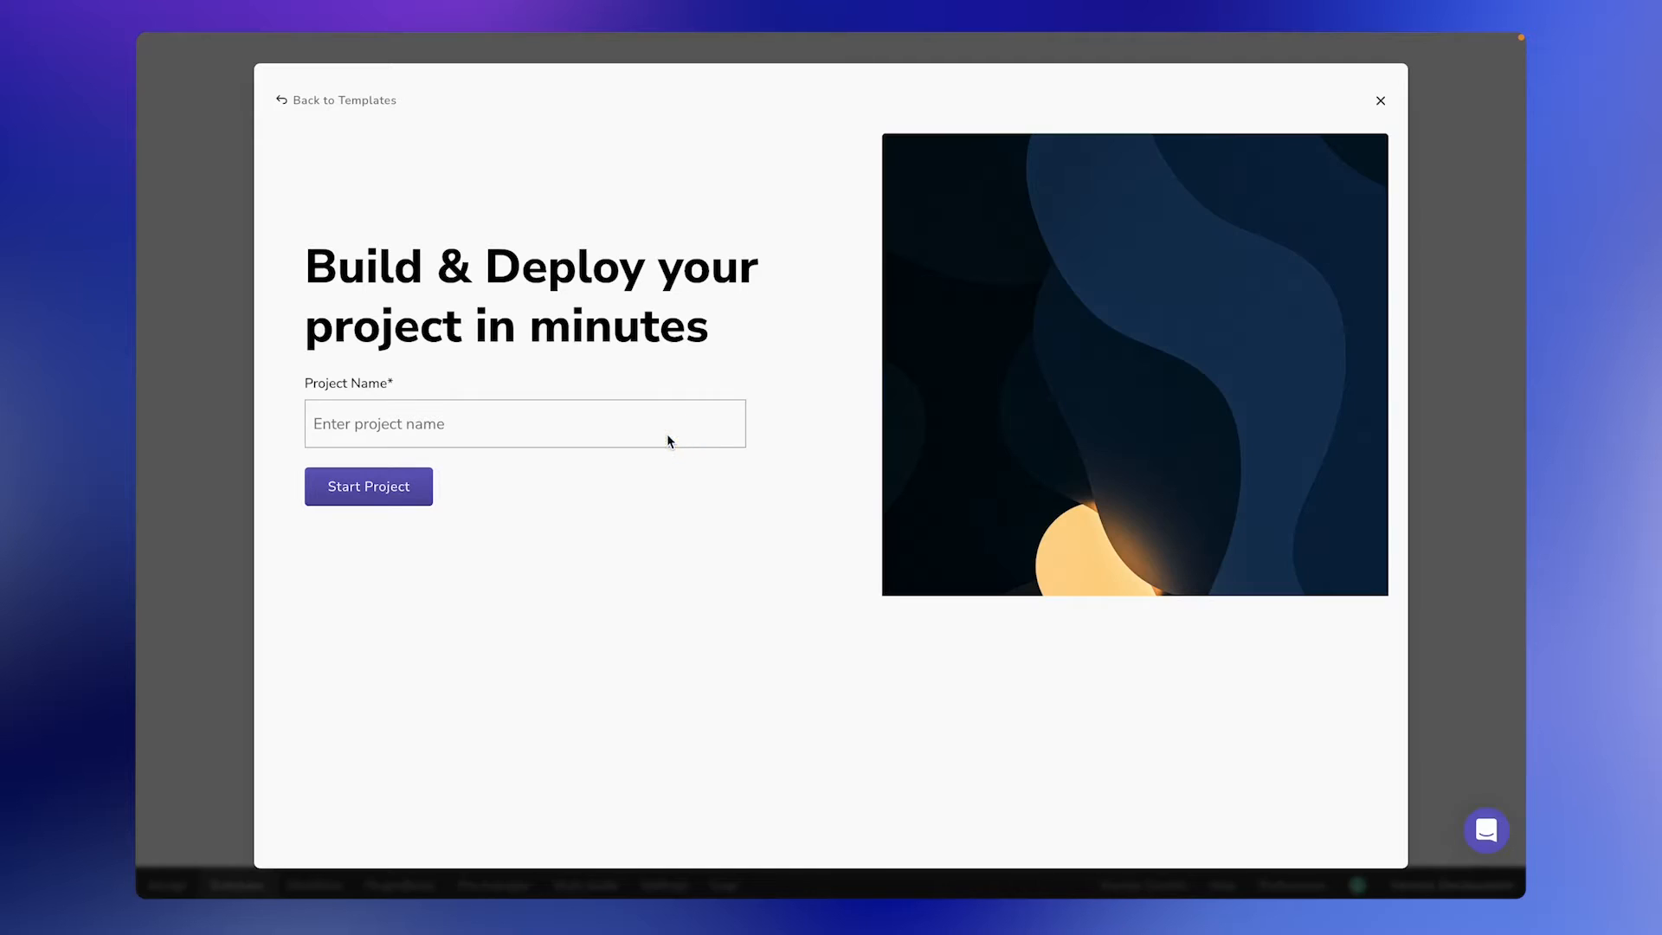
click(412, 427)
text(demo form a)
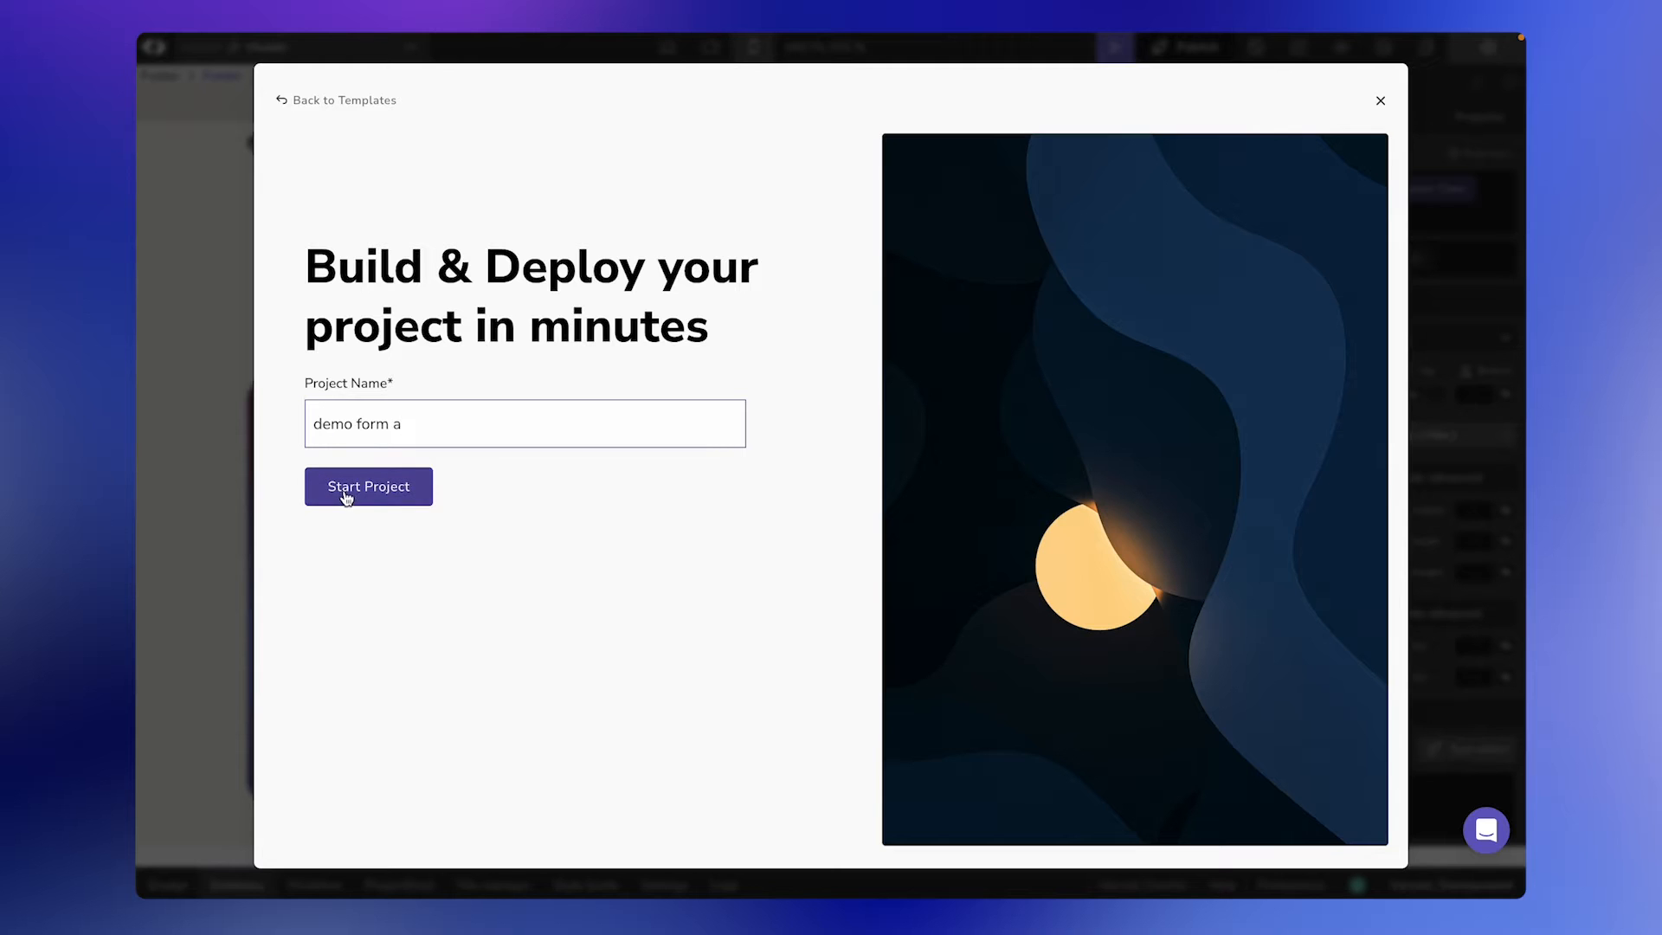
click(346, 495)
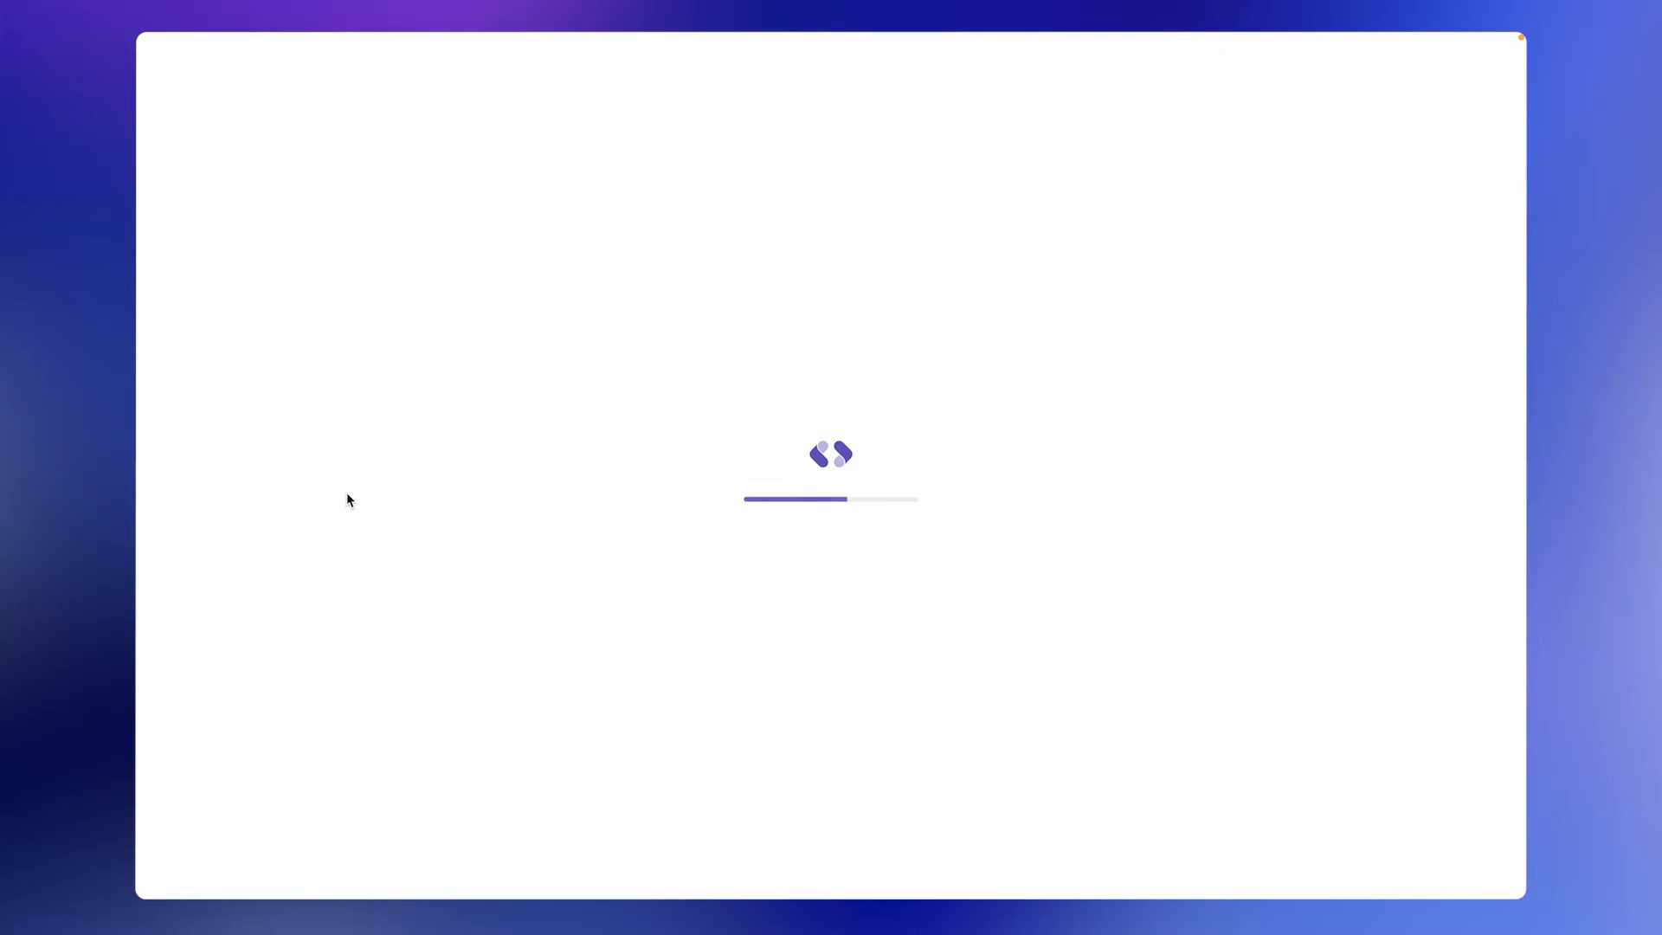
Update the contact form in the Home page's "Let's Work Together" section to the latest component version.
scroll(648, 619, down, 7)
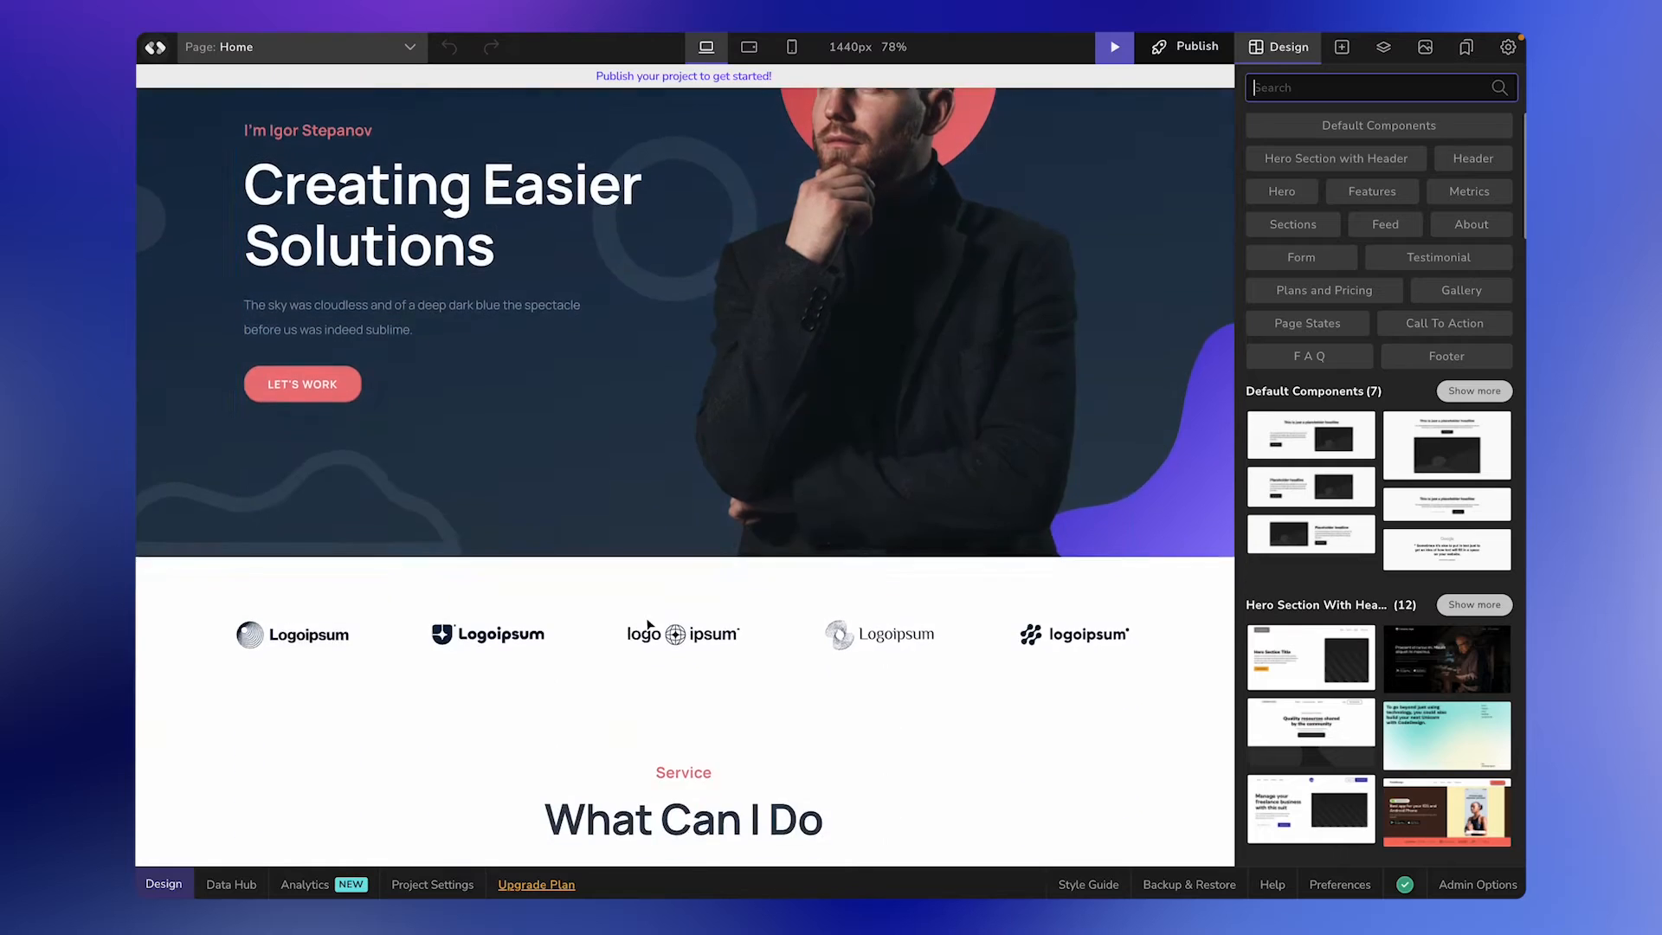
scroll(647, 618, down, 20)
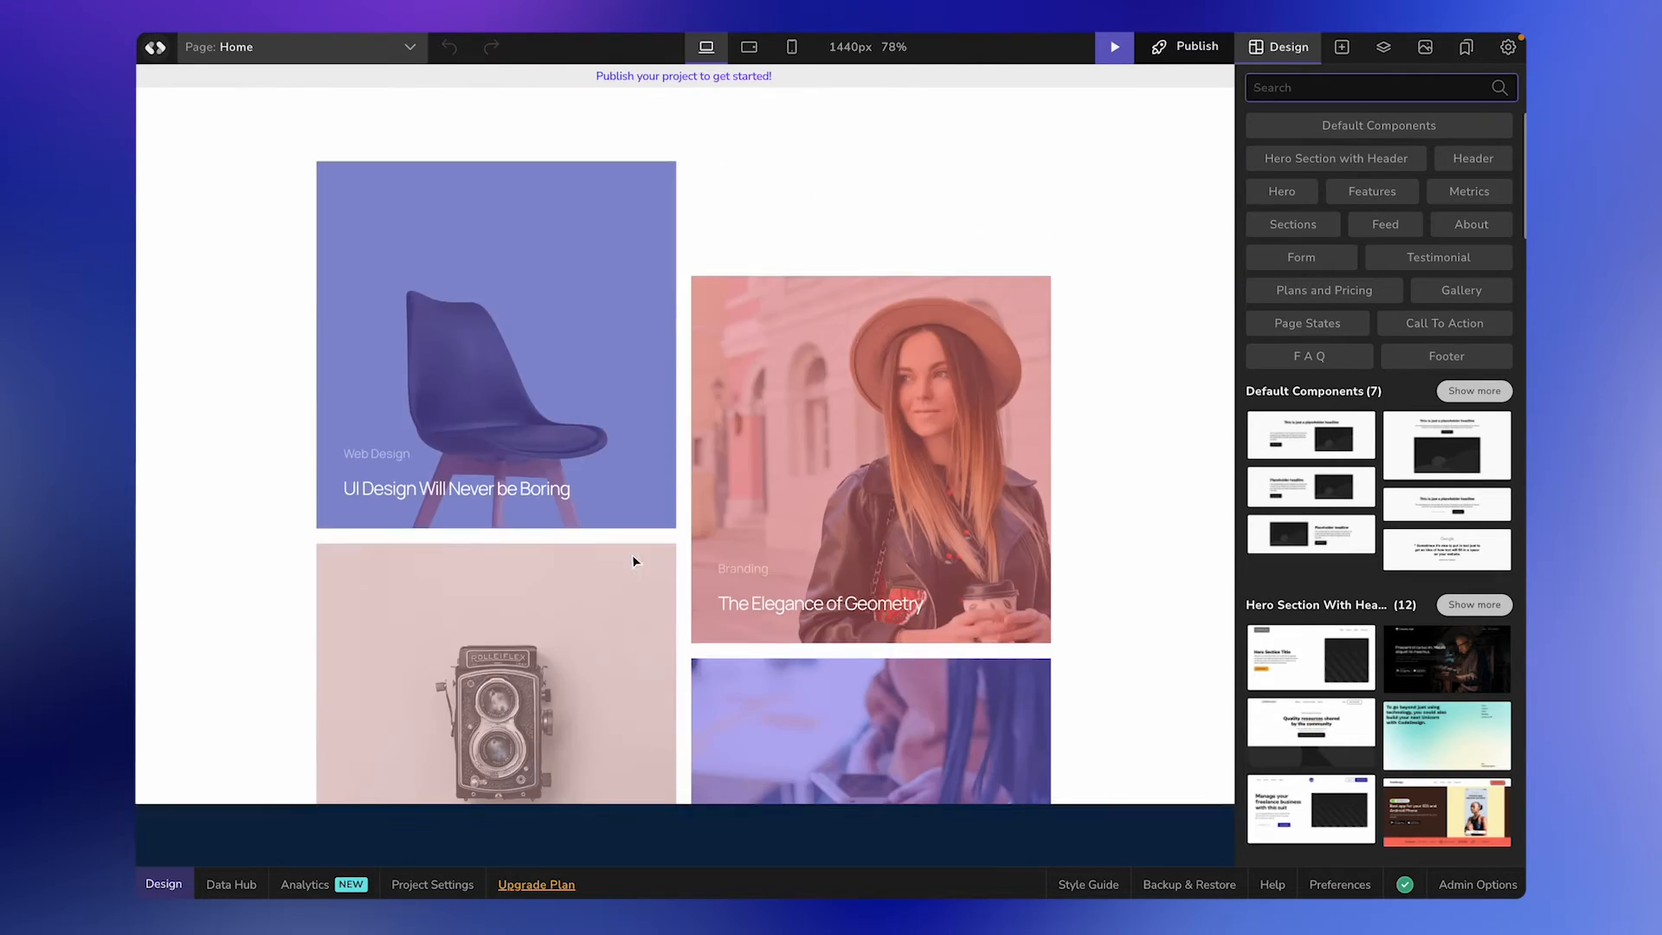
scroll(627, 517, down, 10)
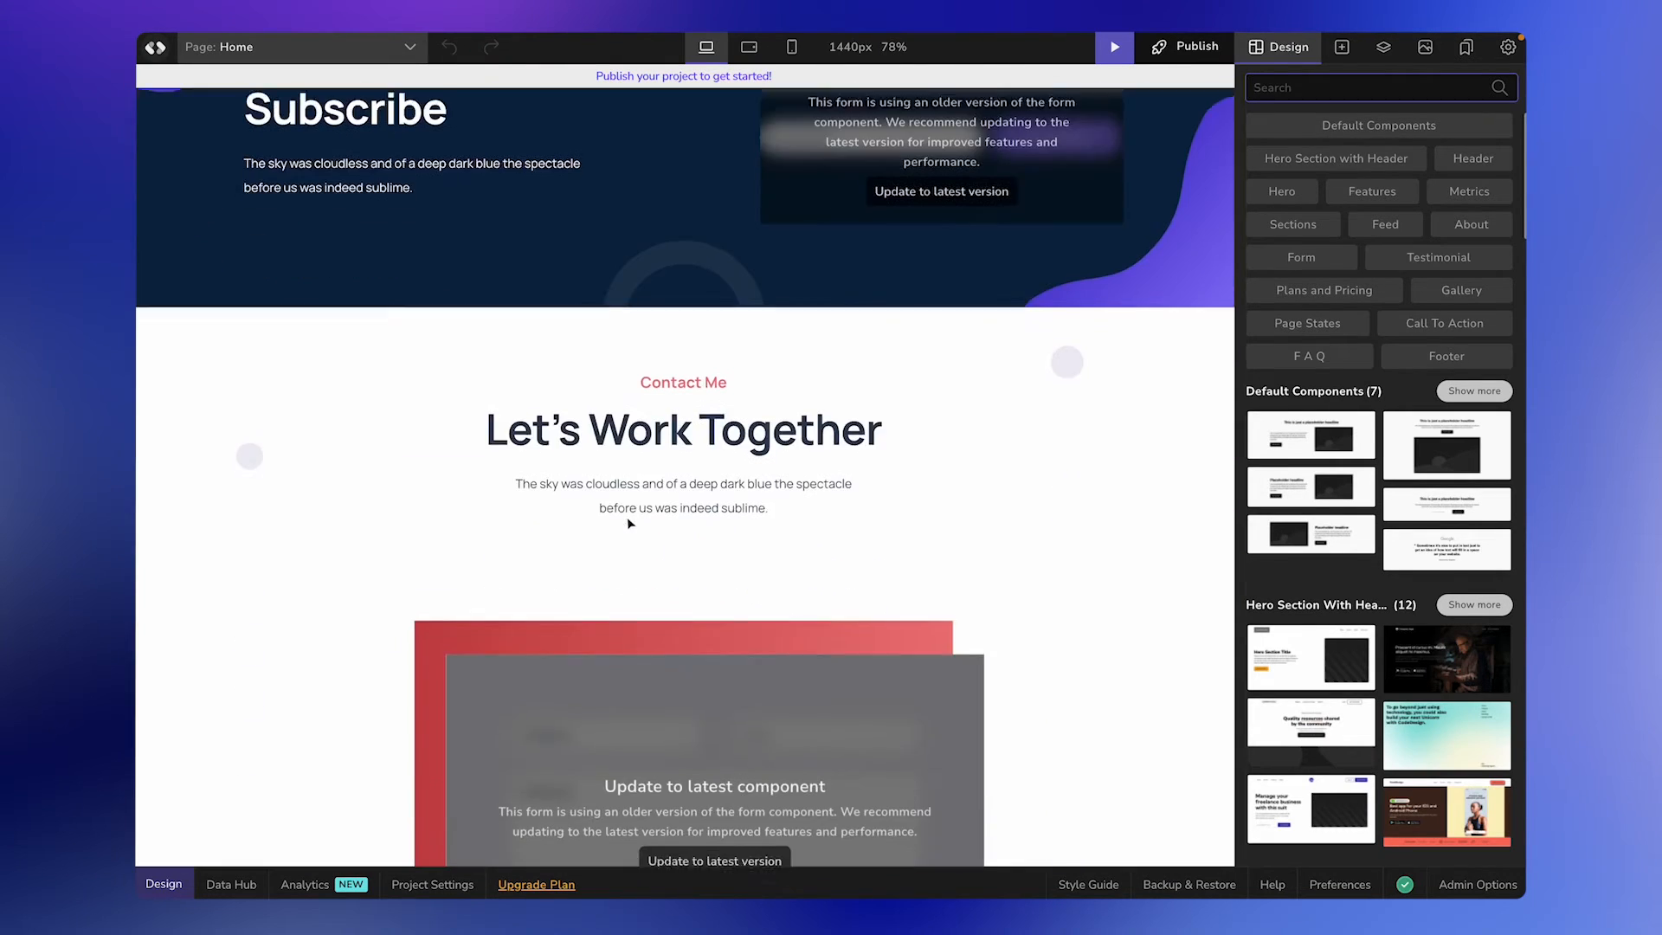
scroll(627, 517, up, 2)
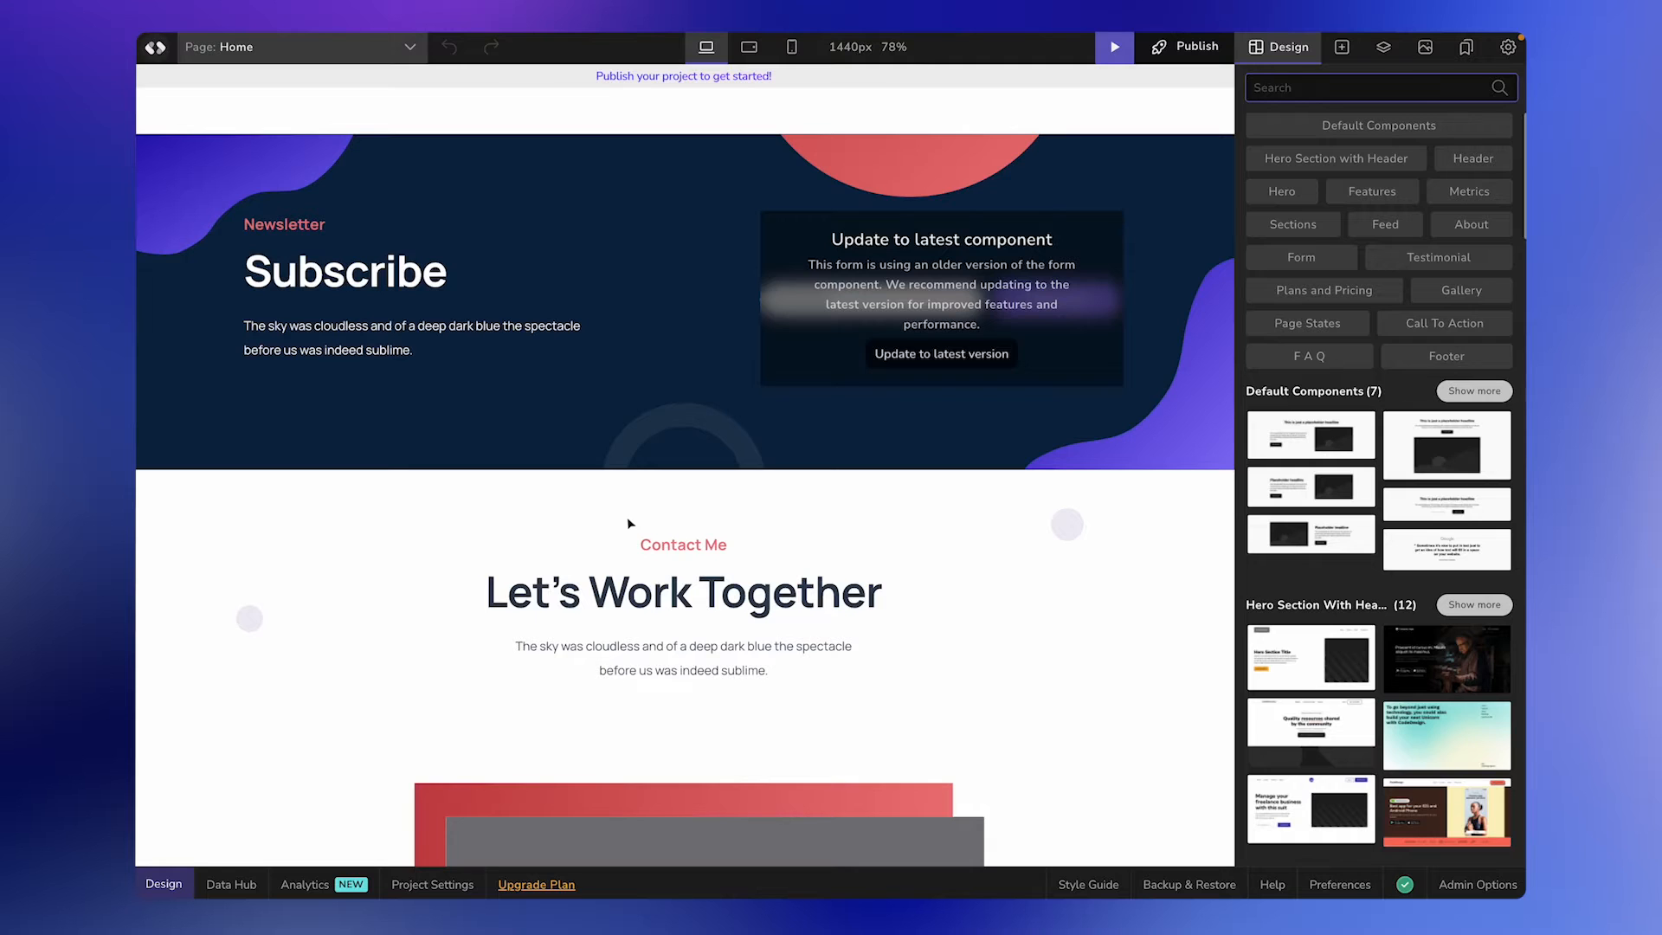
scroll(626, 517, down, 5)
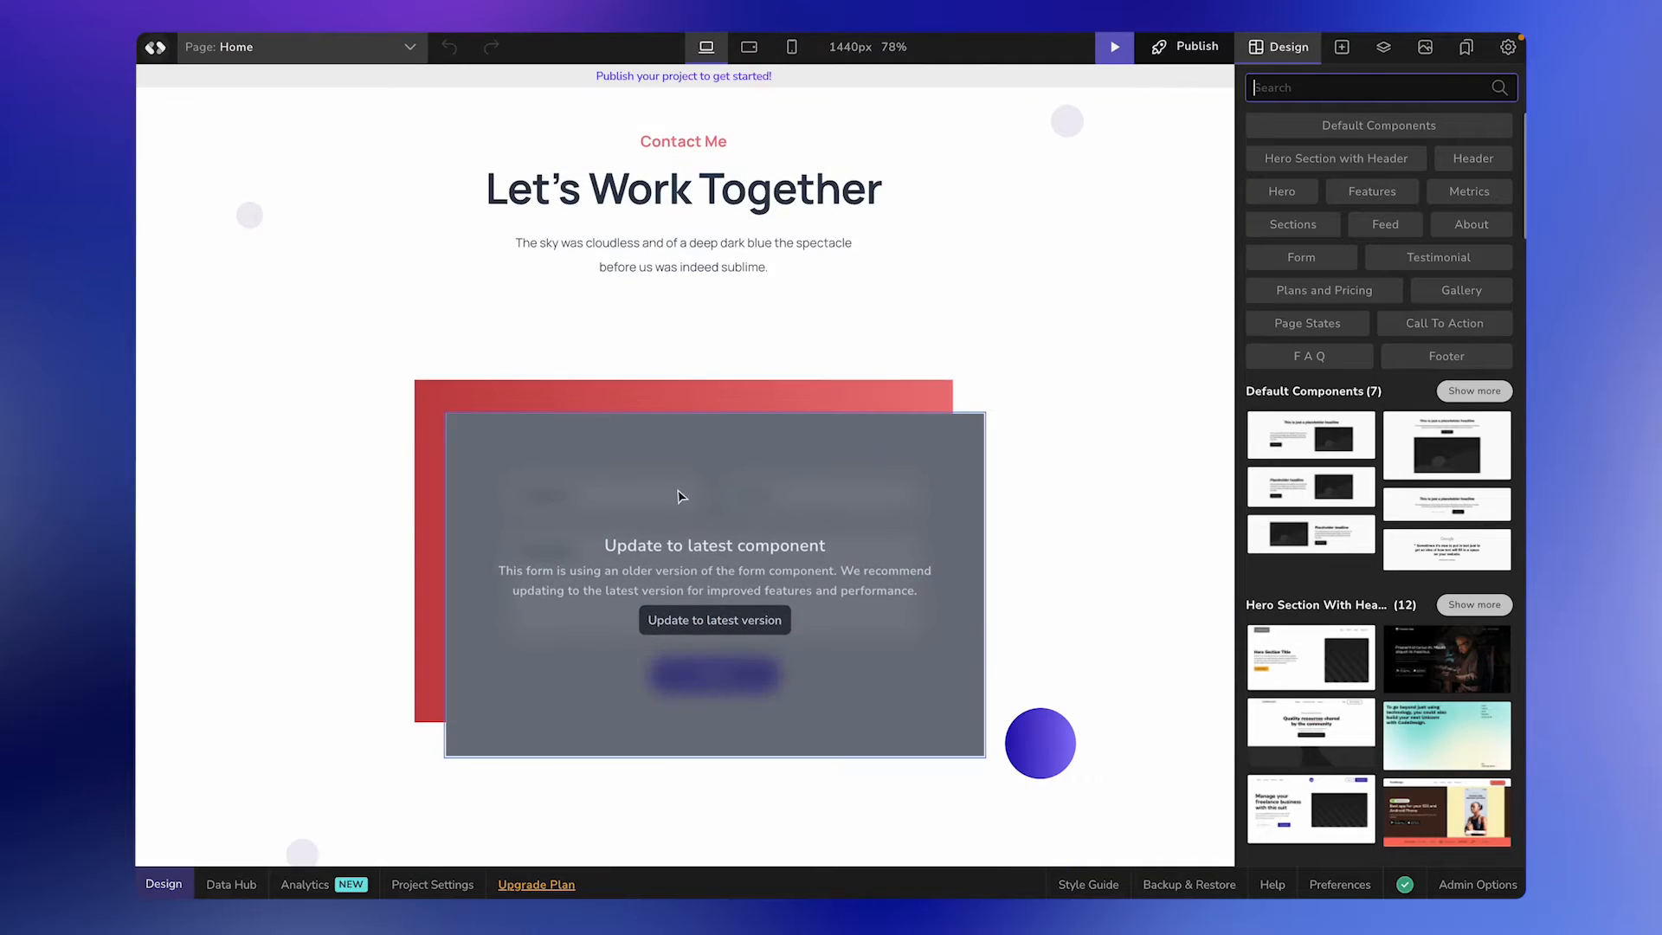
scroll(840, 419, up, 4)
scroll(848, 488, down, 5)
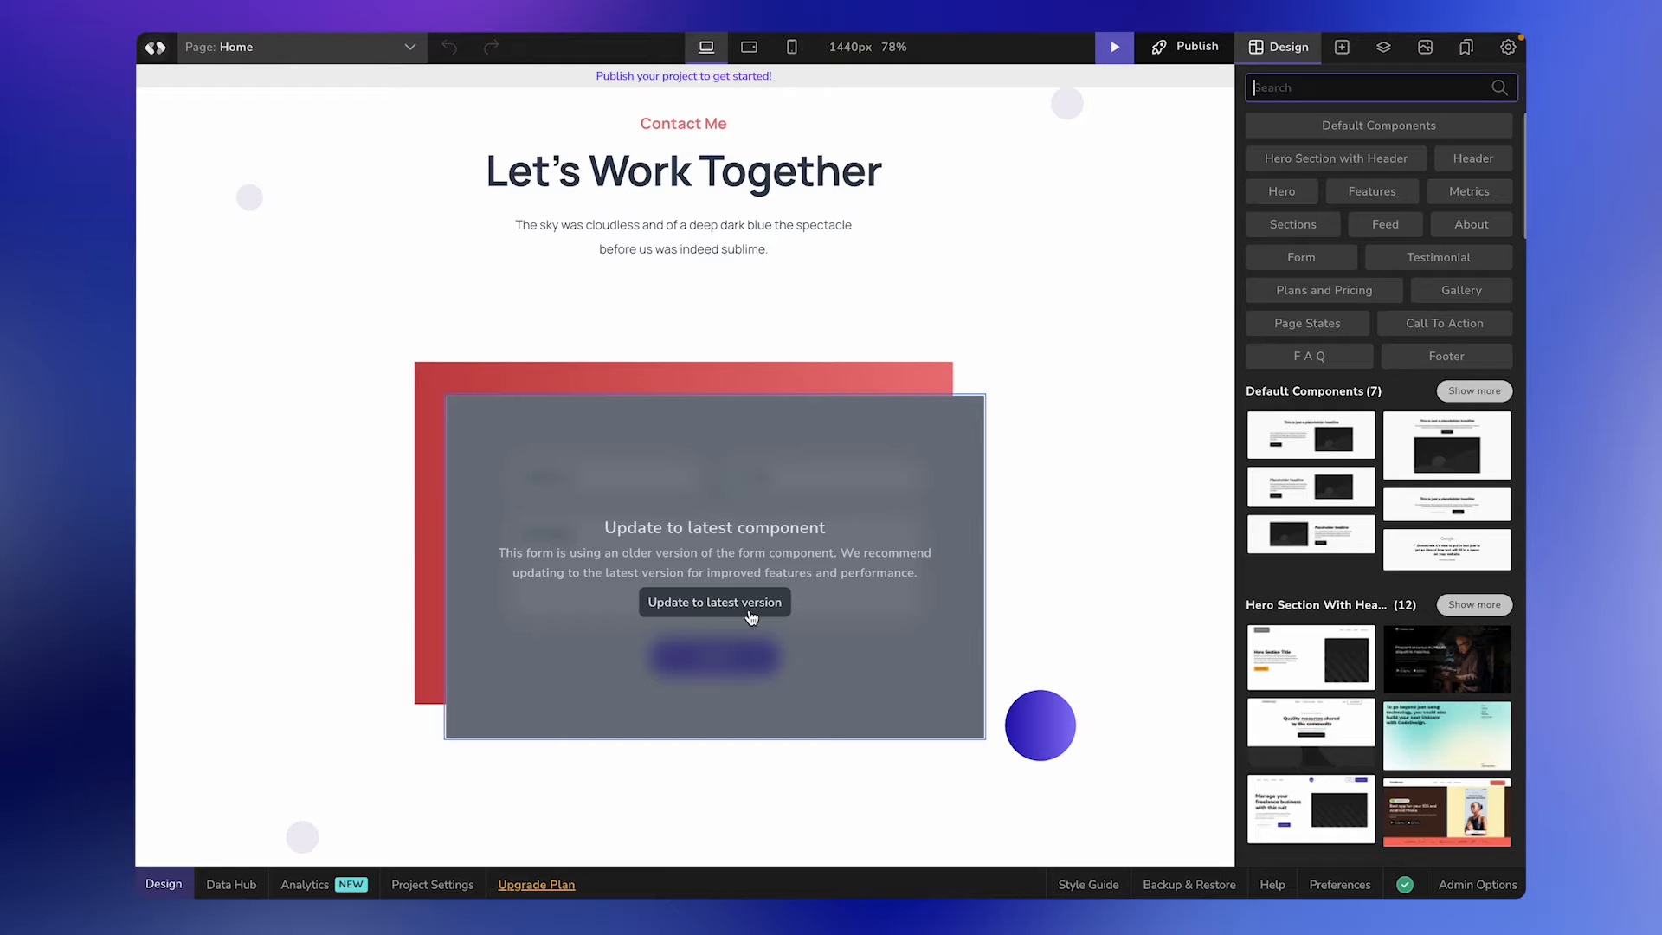
click(750, 617)
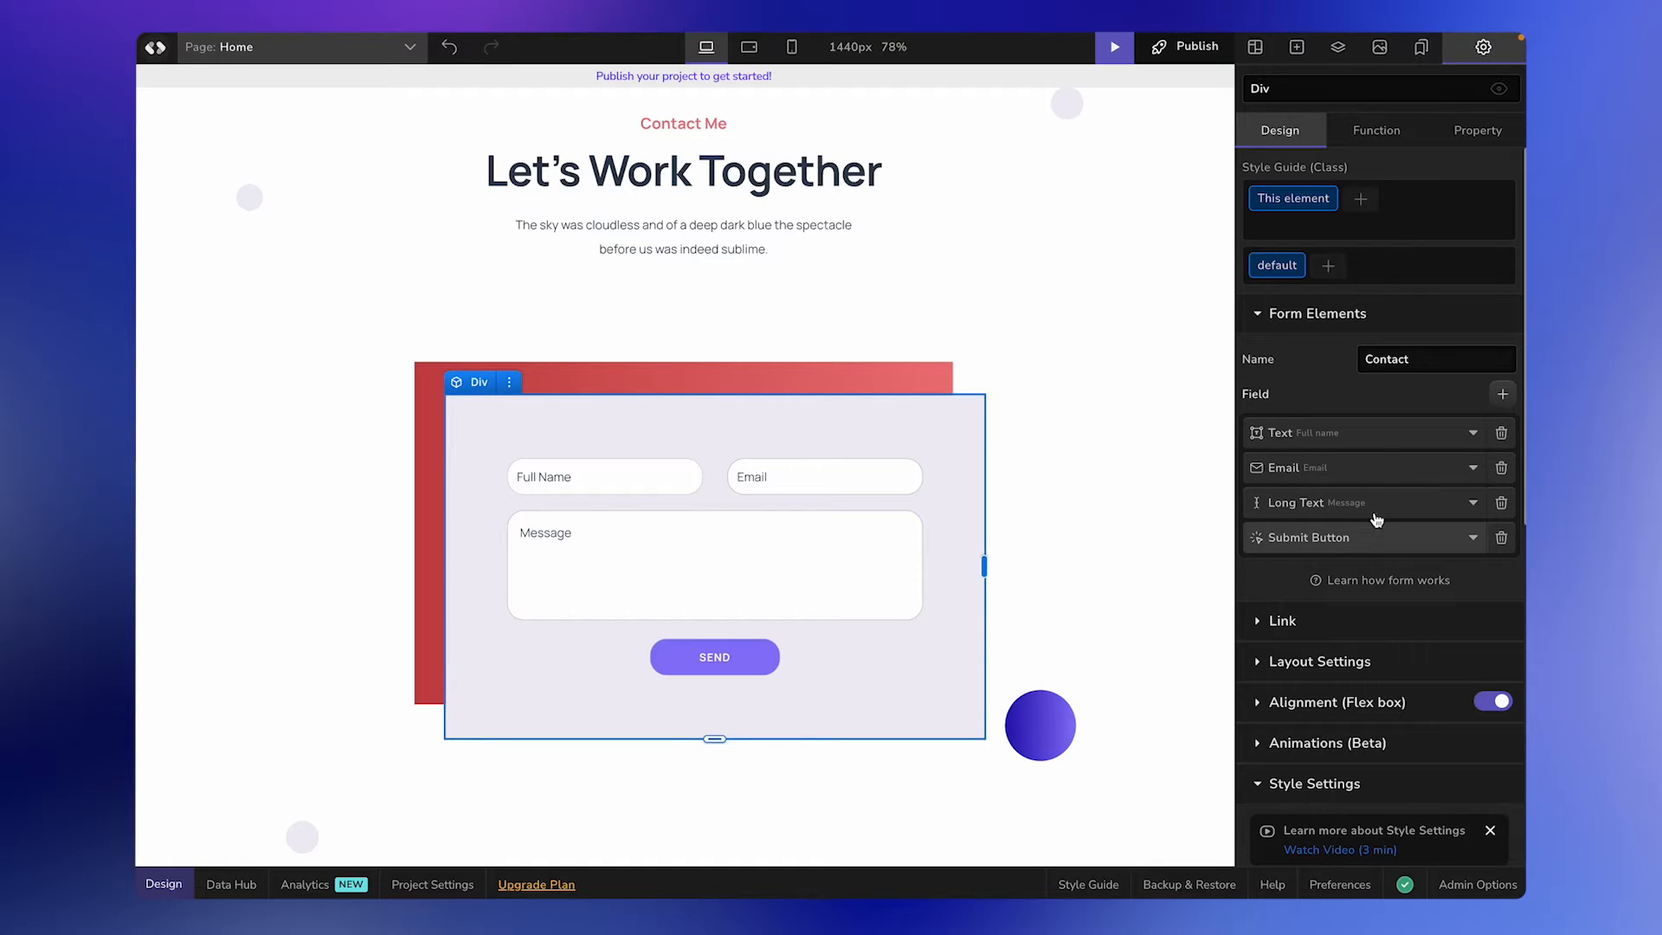
Rename the form in the "Let's Work Together" section to "Contact Form".
double_click(1389, 359)
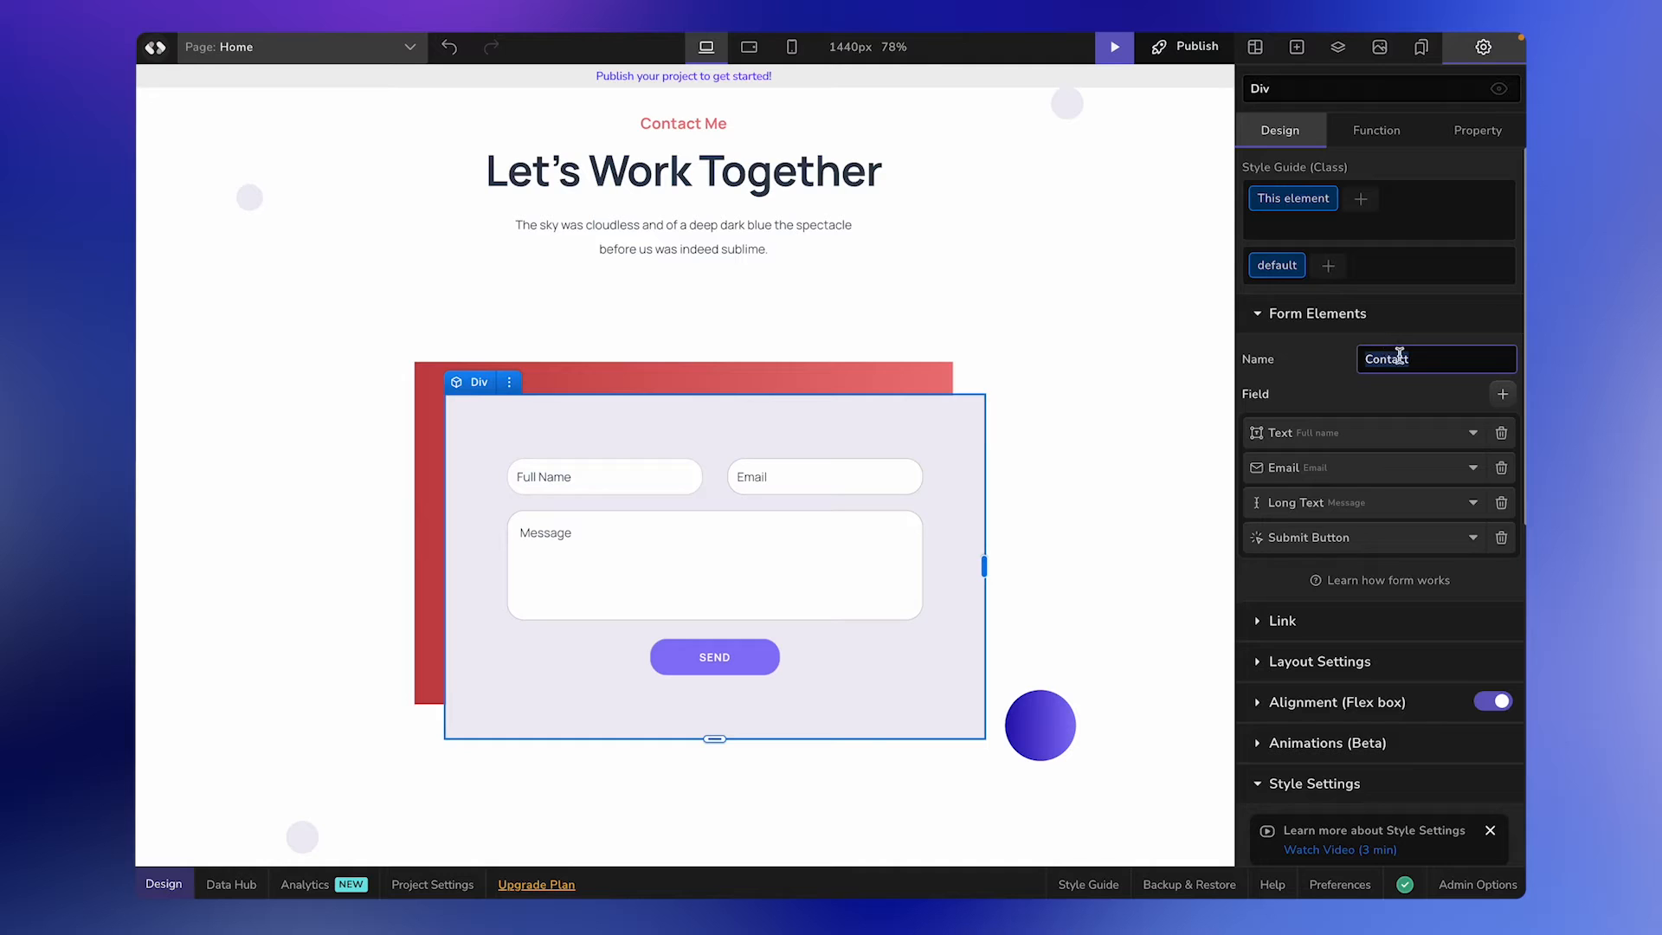
text(Contact Form)
click(1340, 373)
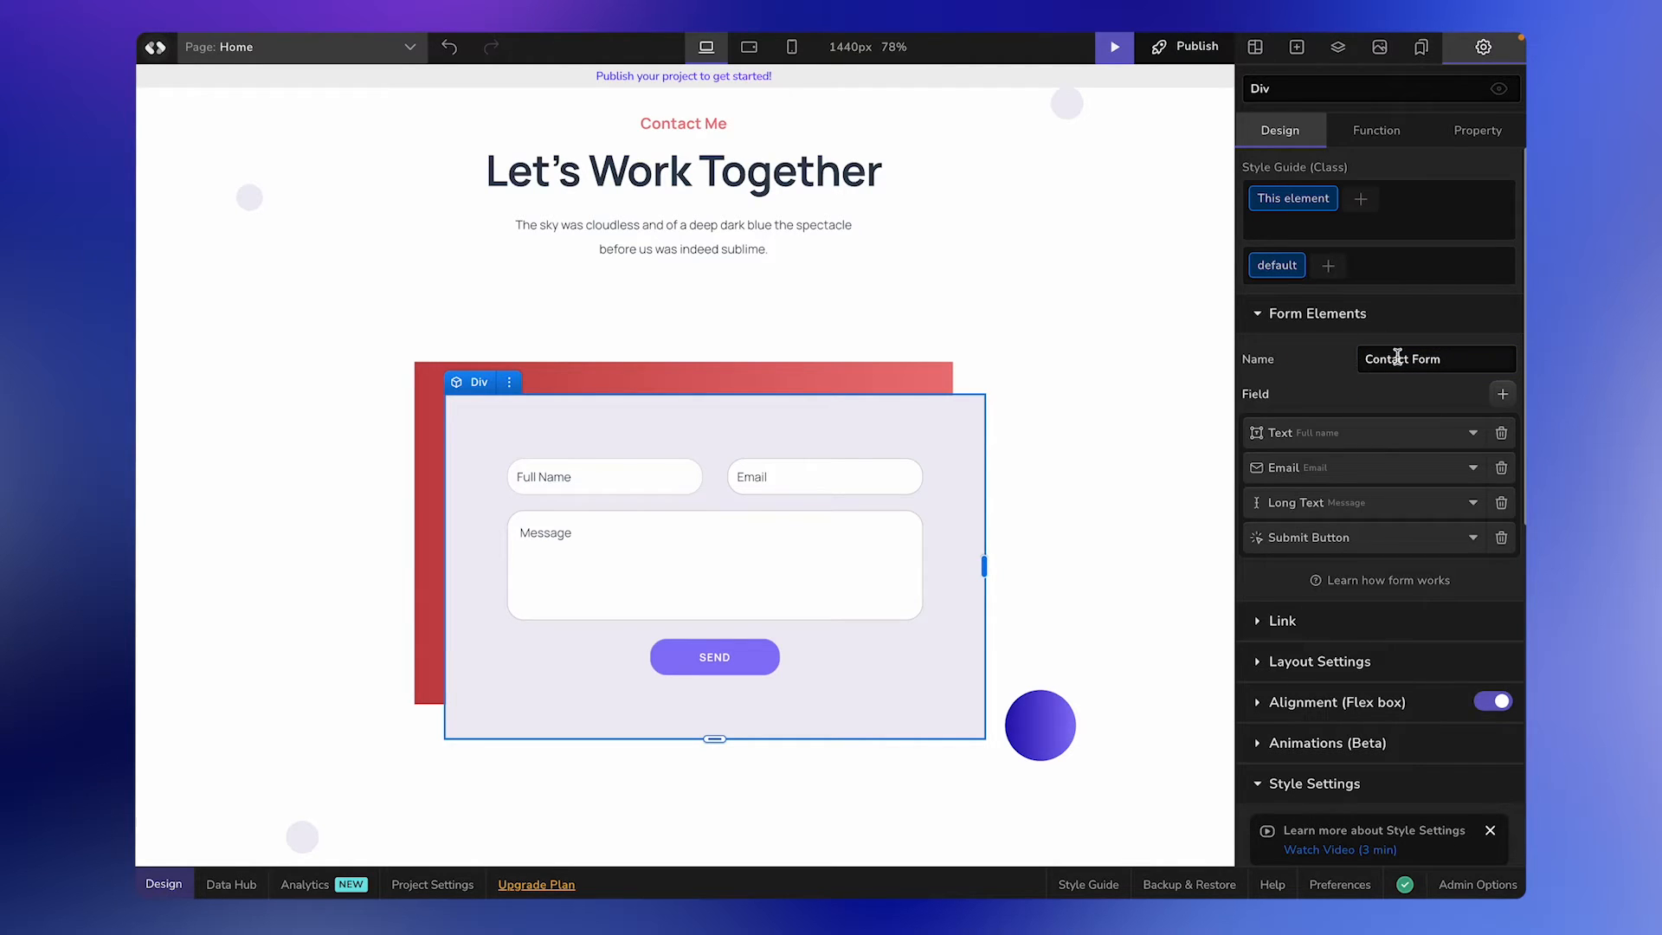
Set the placeholder of the form's full-name text field to "Name".
click(1410, 432)
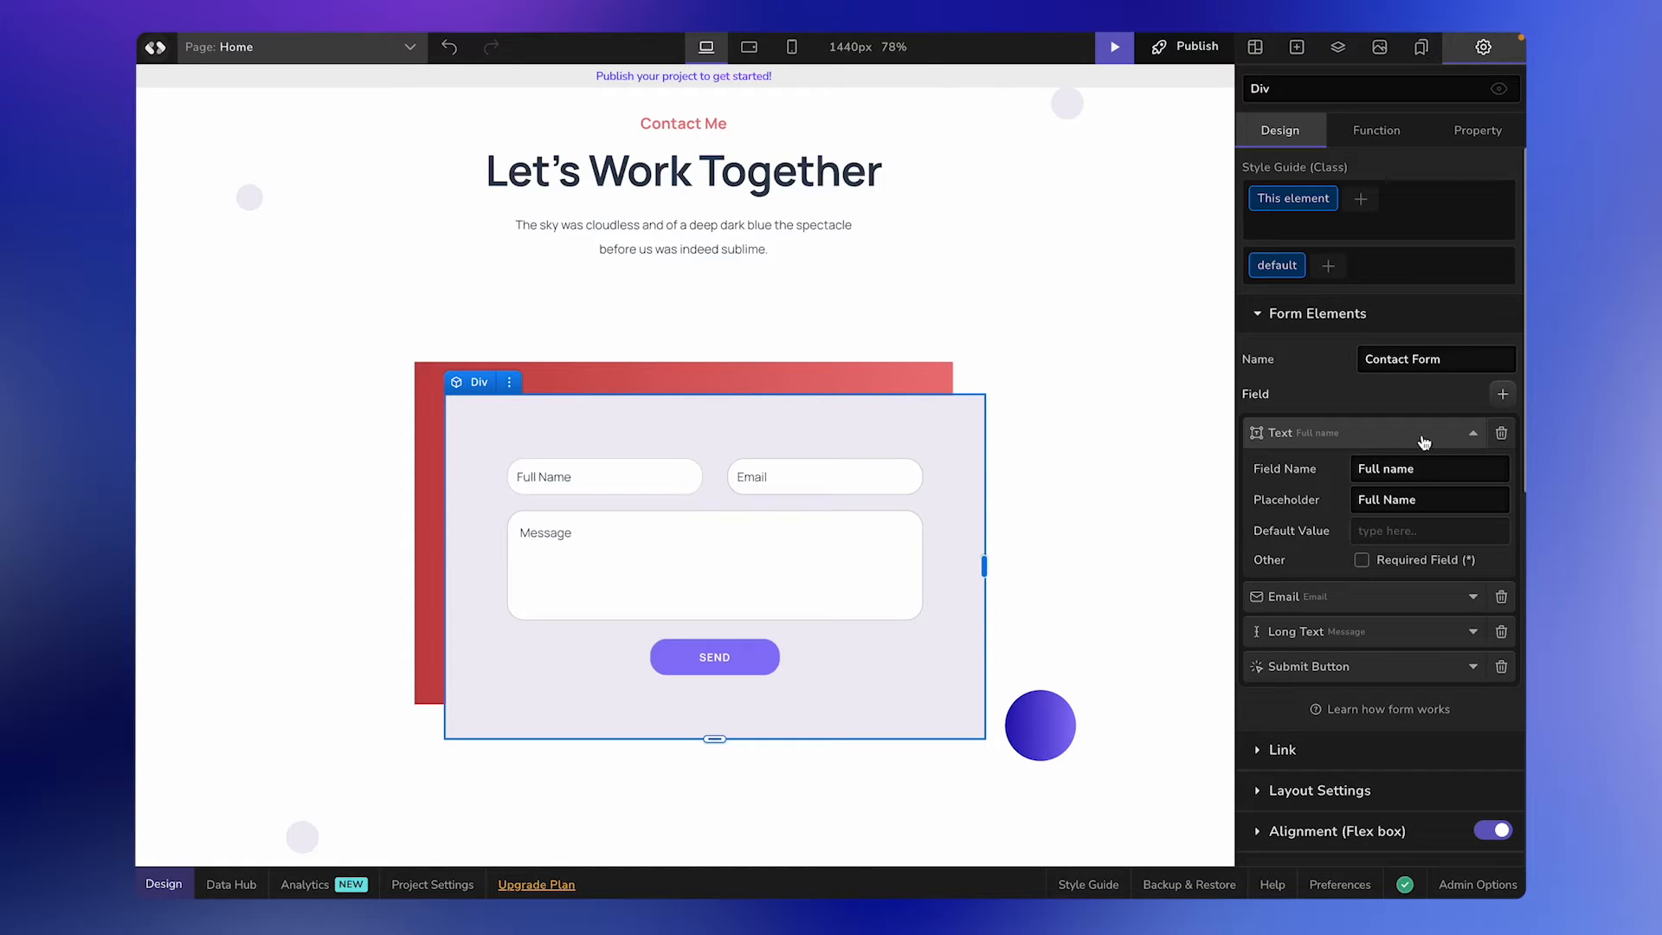
double_click(1402, 500)
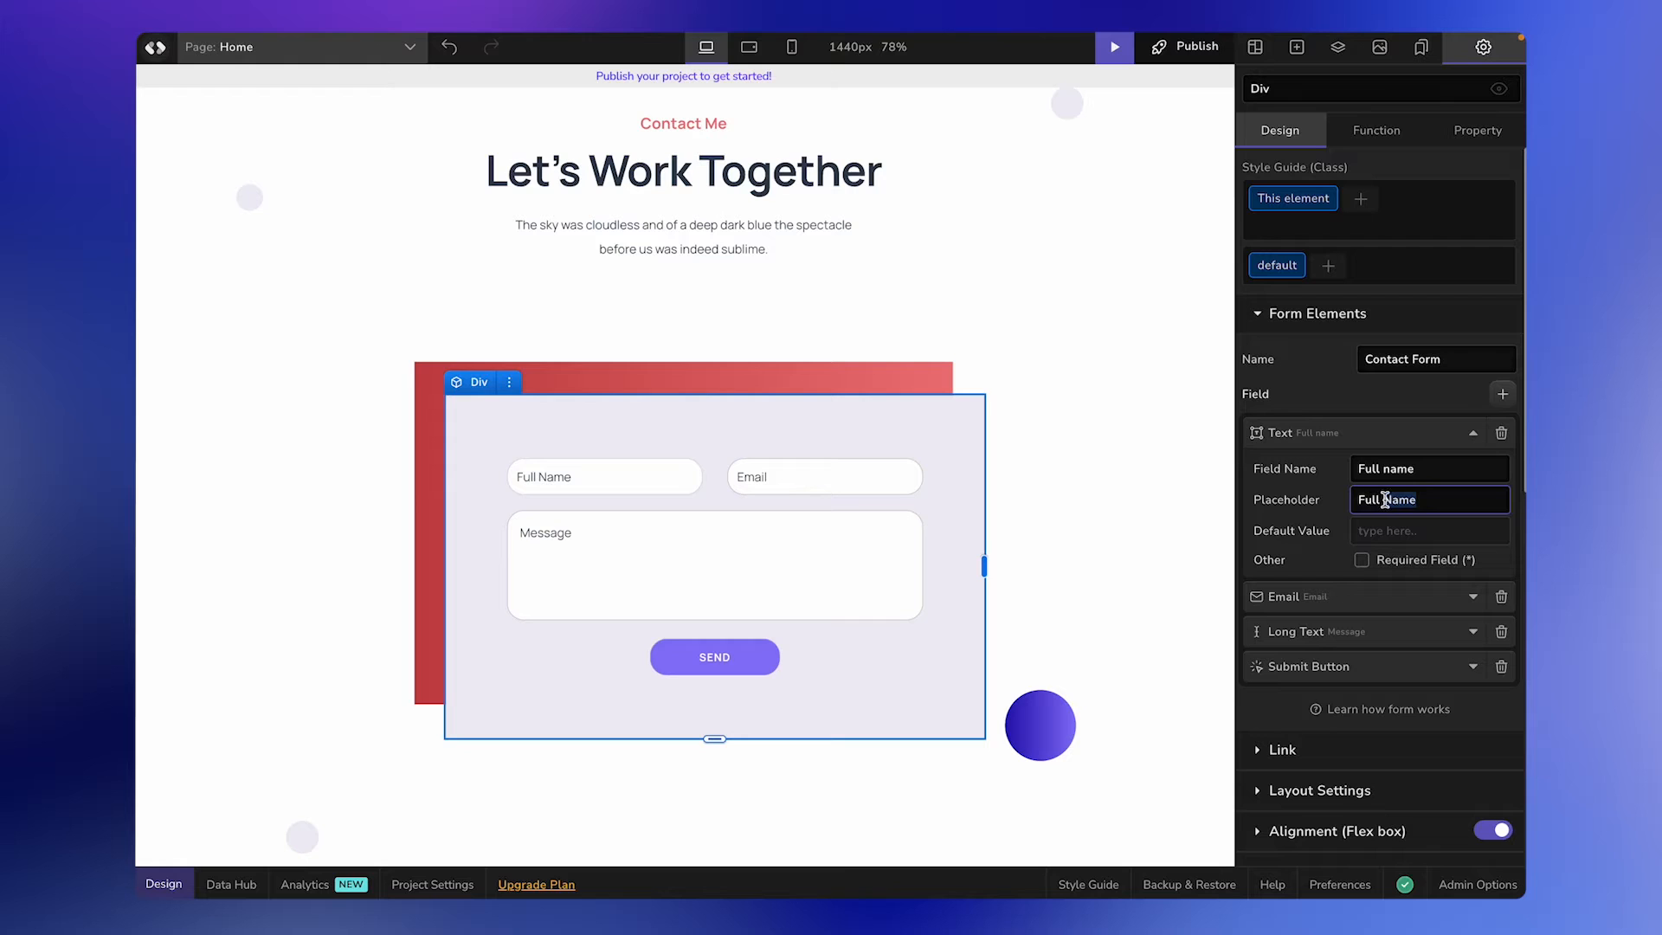
triple_click(1391, 502)
text(Name)
click(1170, 519)
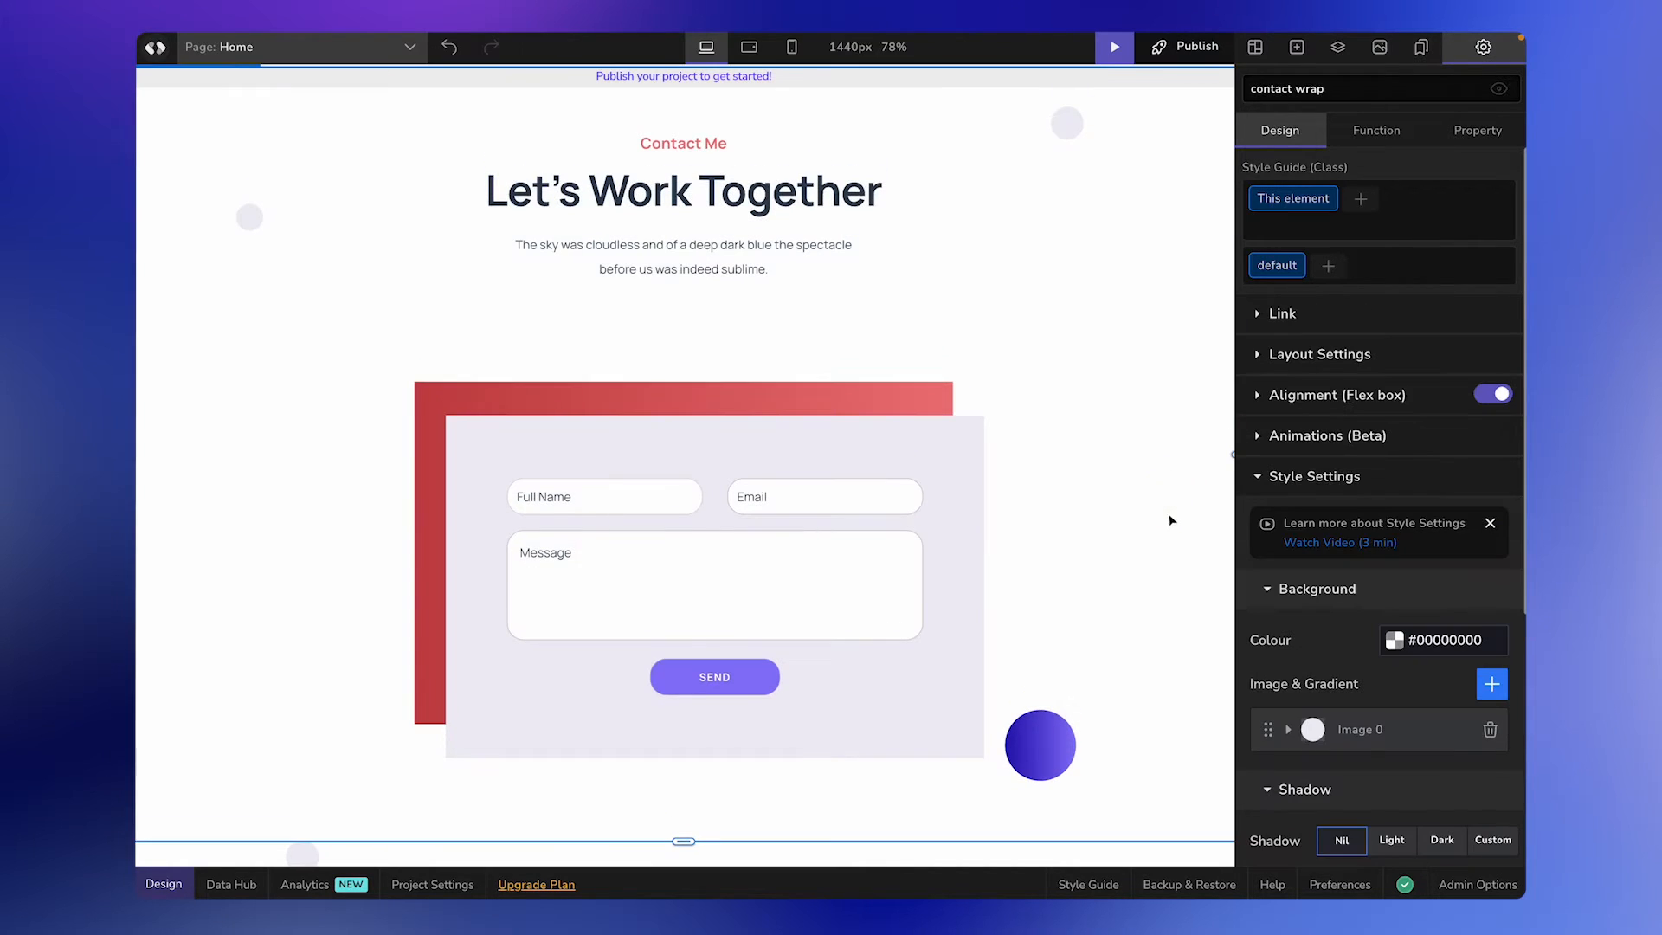
Add a Website URL field to the contact form.
click(856, 486)
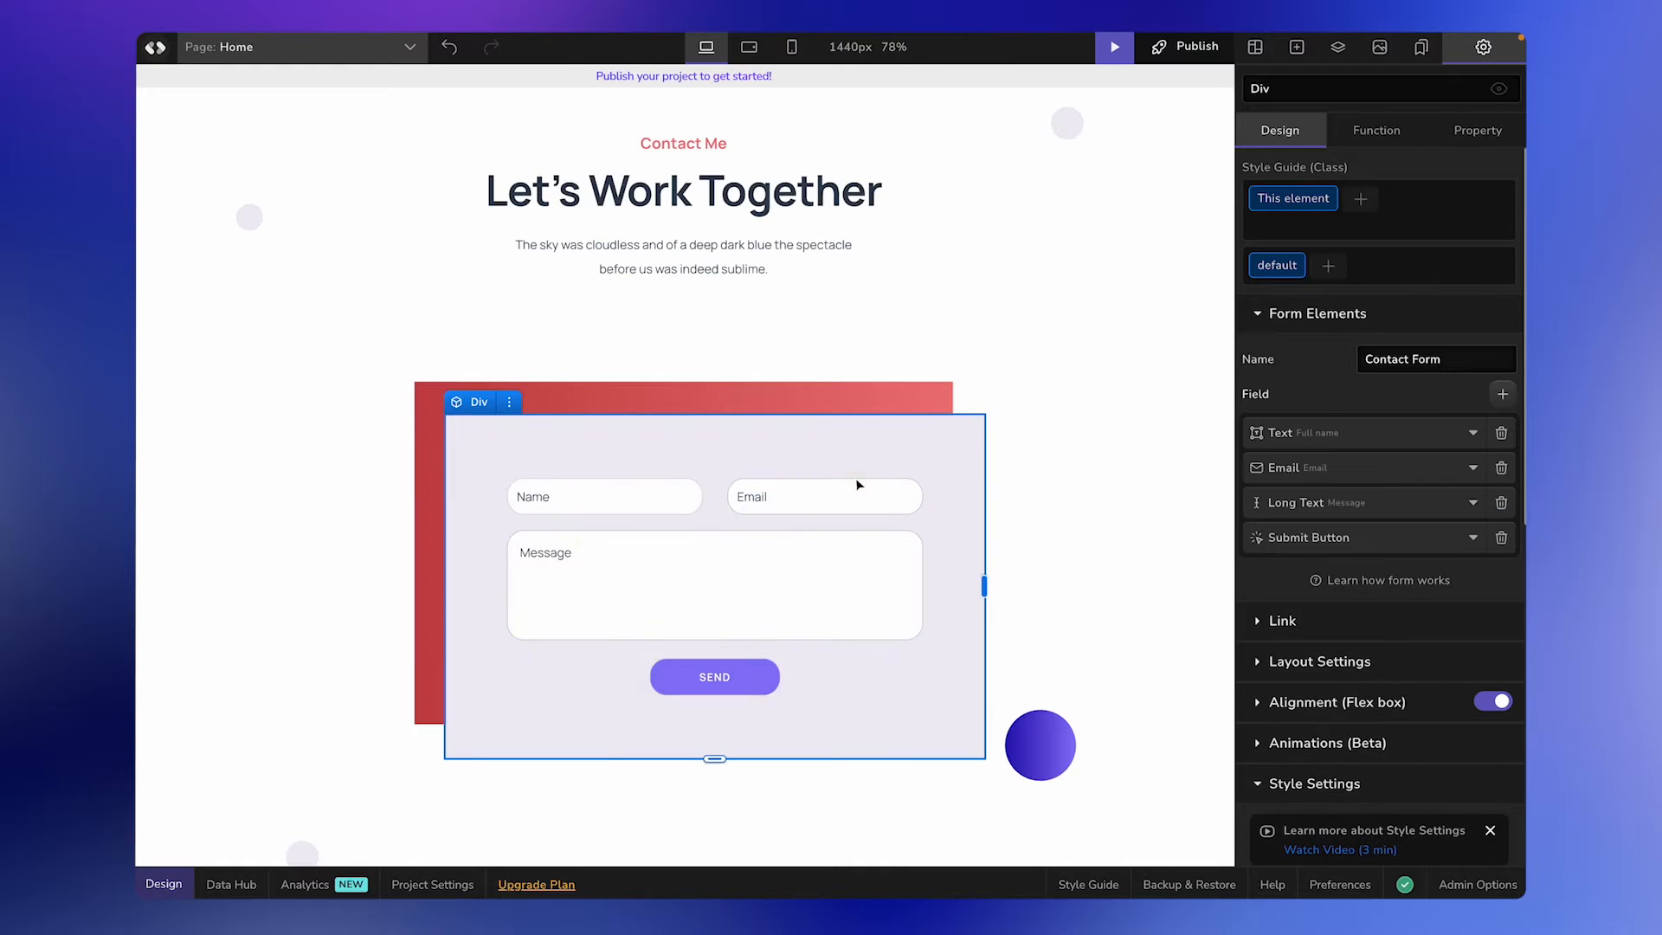
scroll(1004, 427, down, 1)
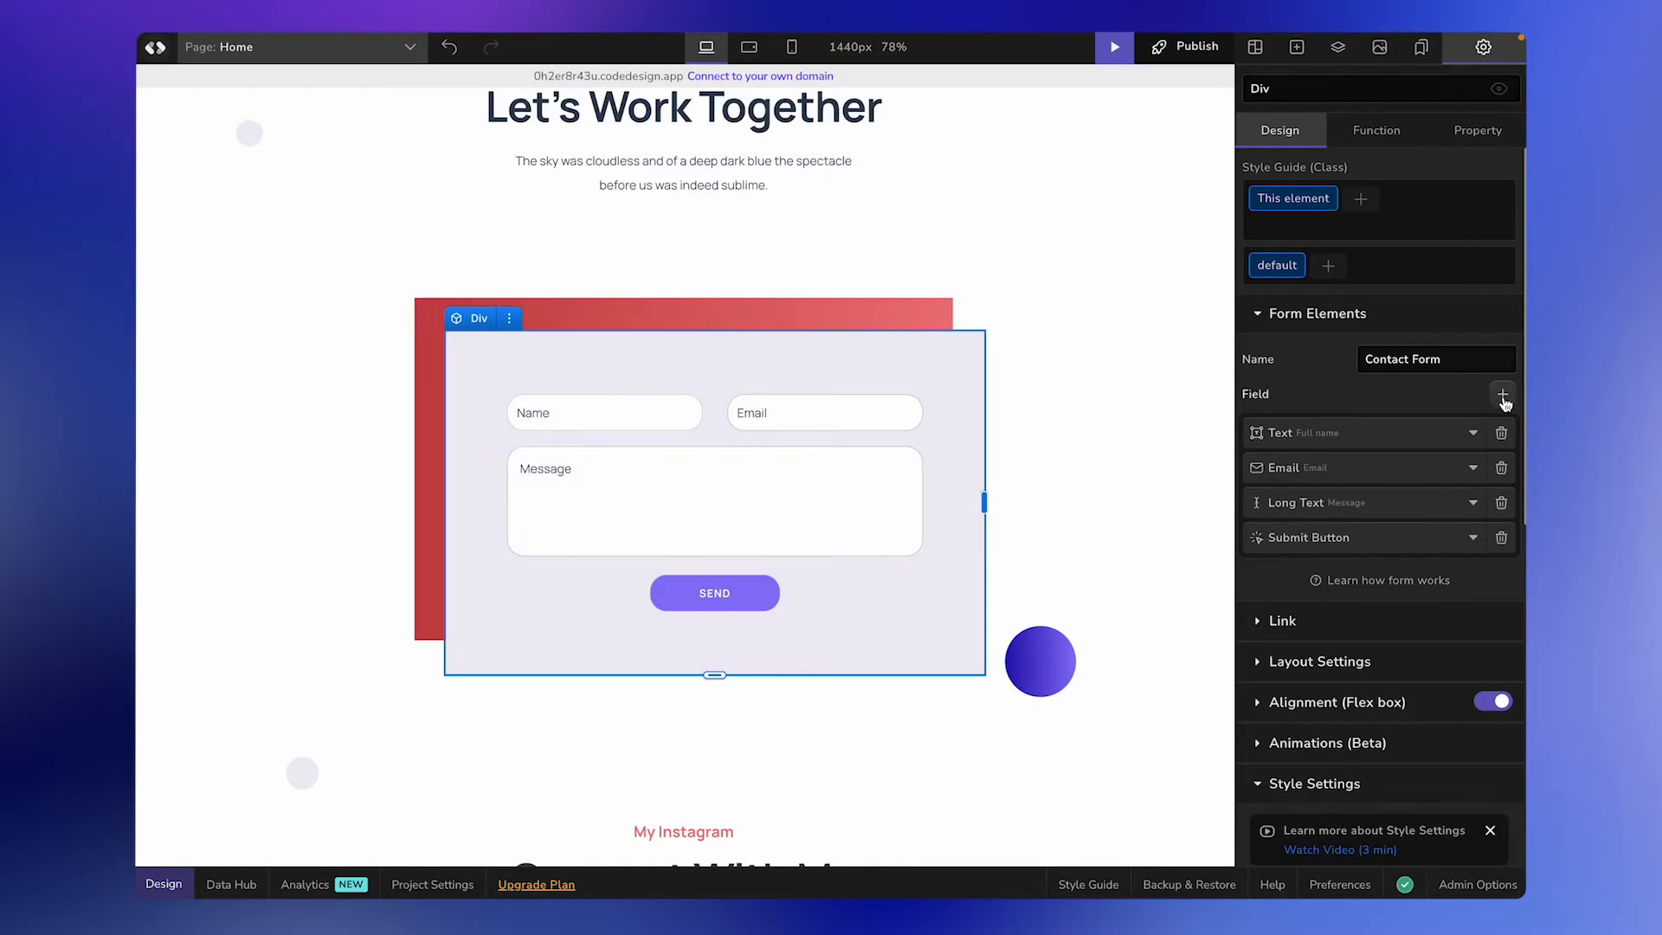
click(1503, 396)
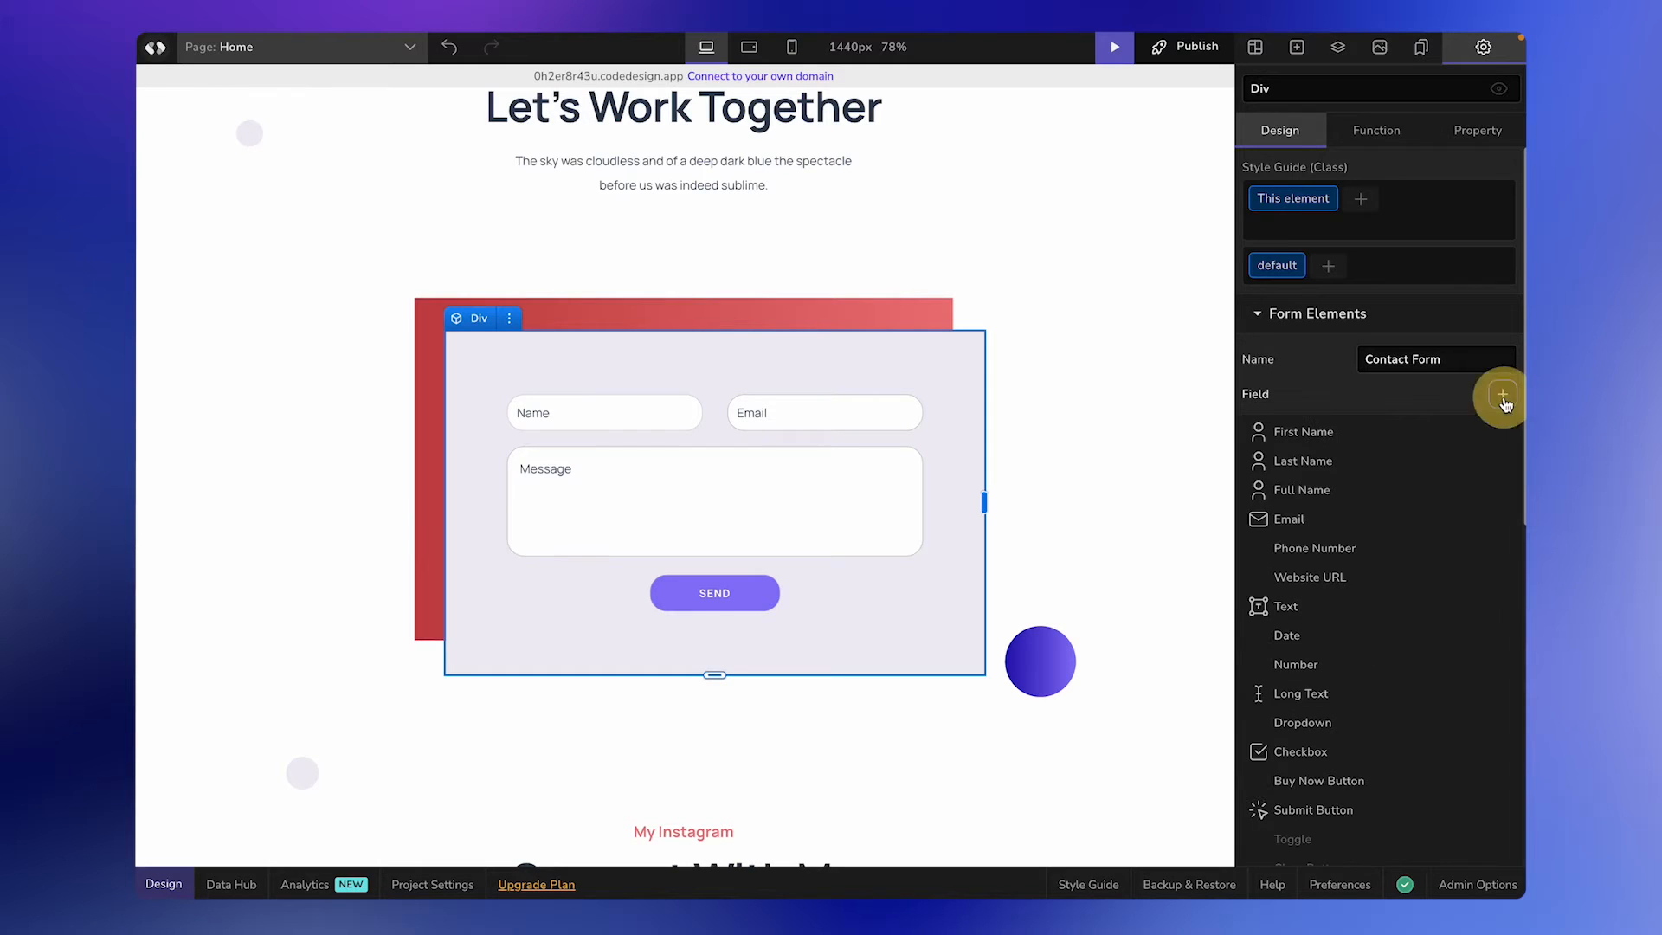
scroll(1467, 749, down, 1)
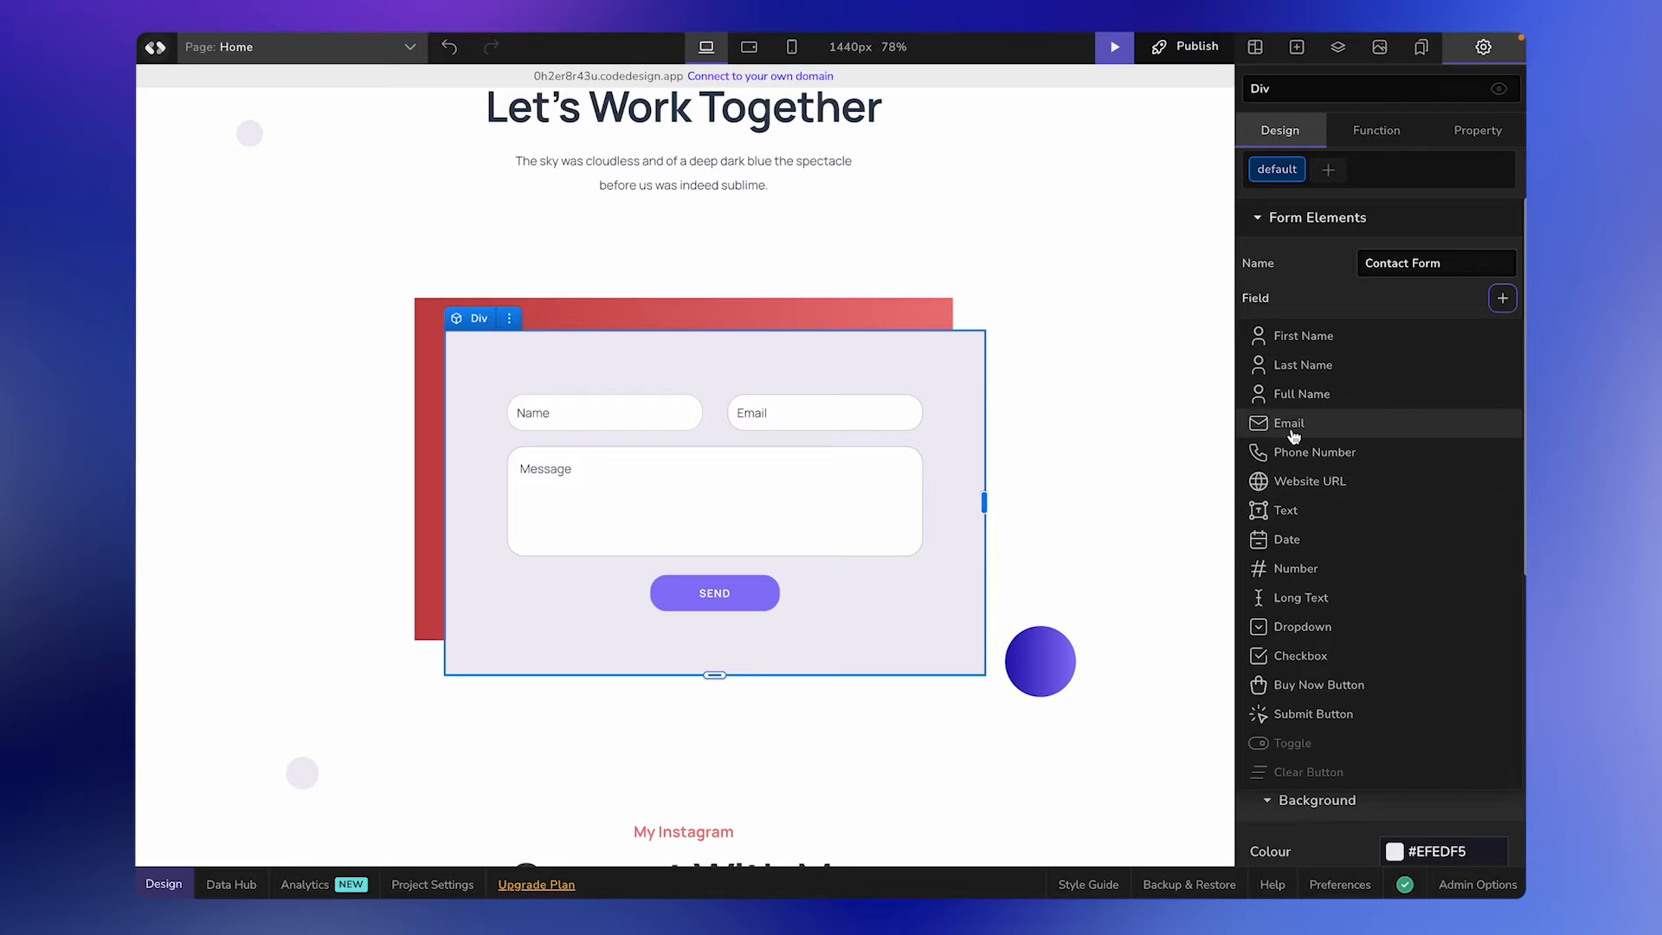
click(1302, 478)
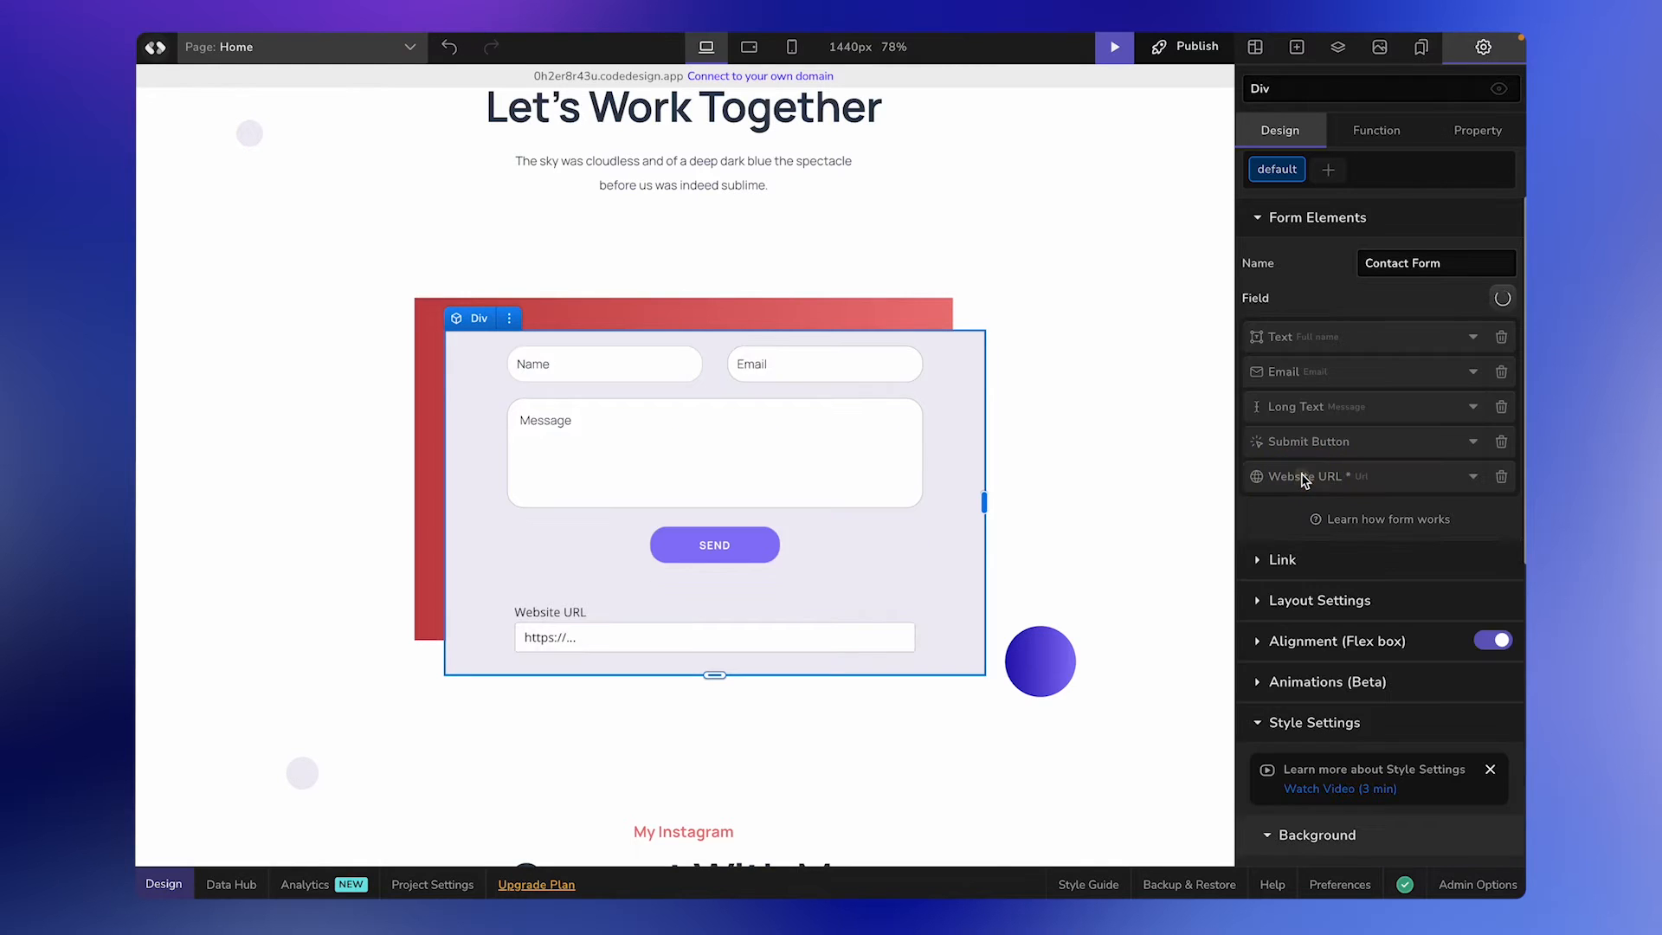
Move the whole Website URL element, label included, between the Name and Email row and the Message field.
click(540, 620)
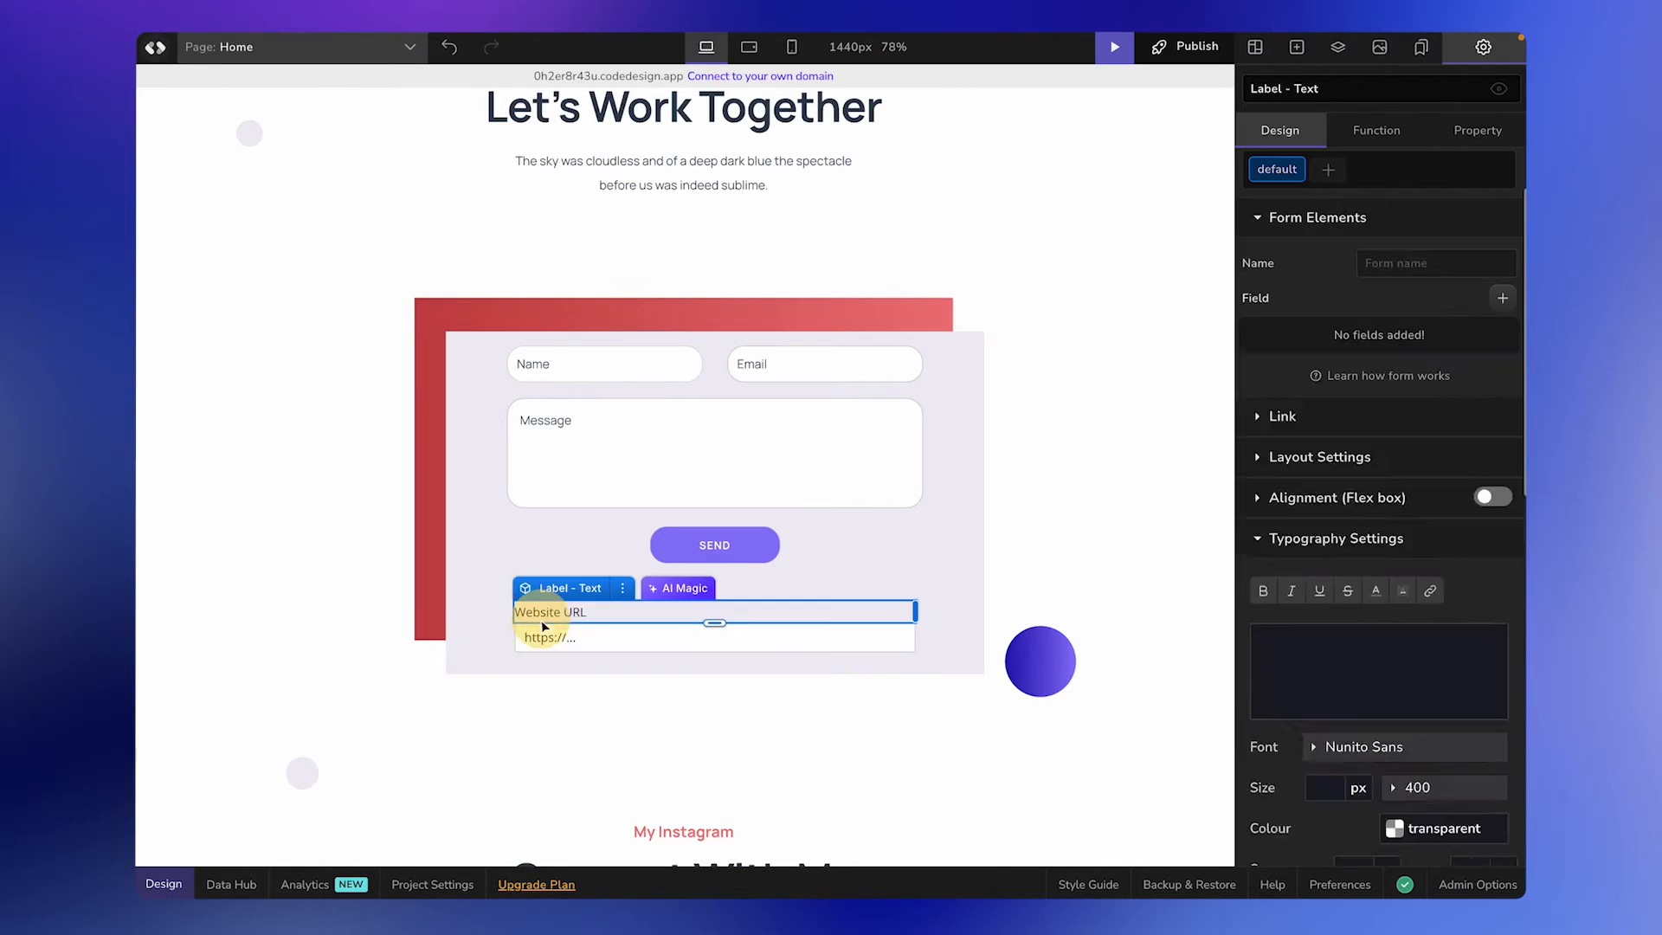
click(538, 637)
click(810, 579)
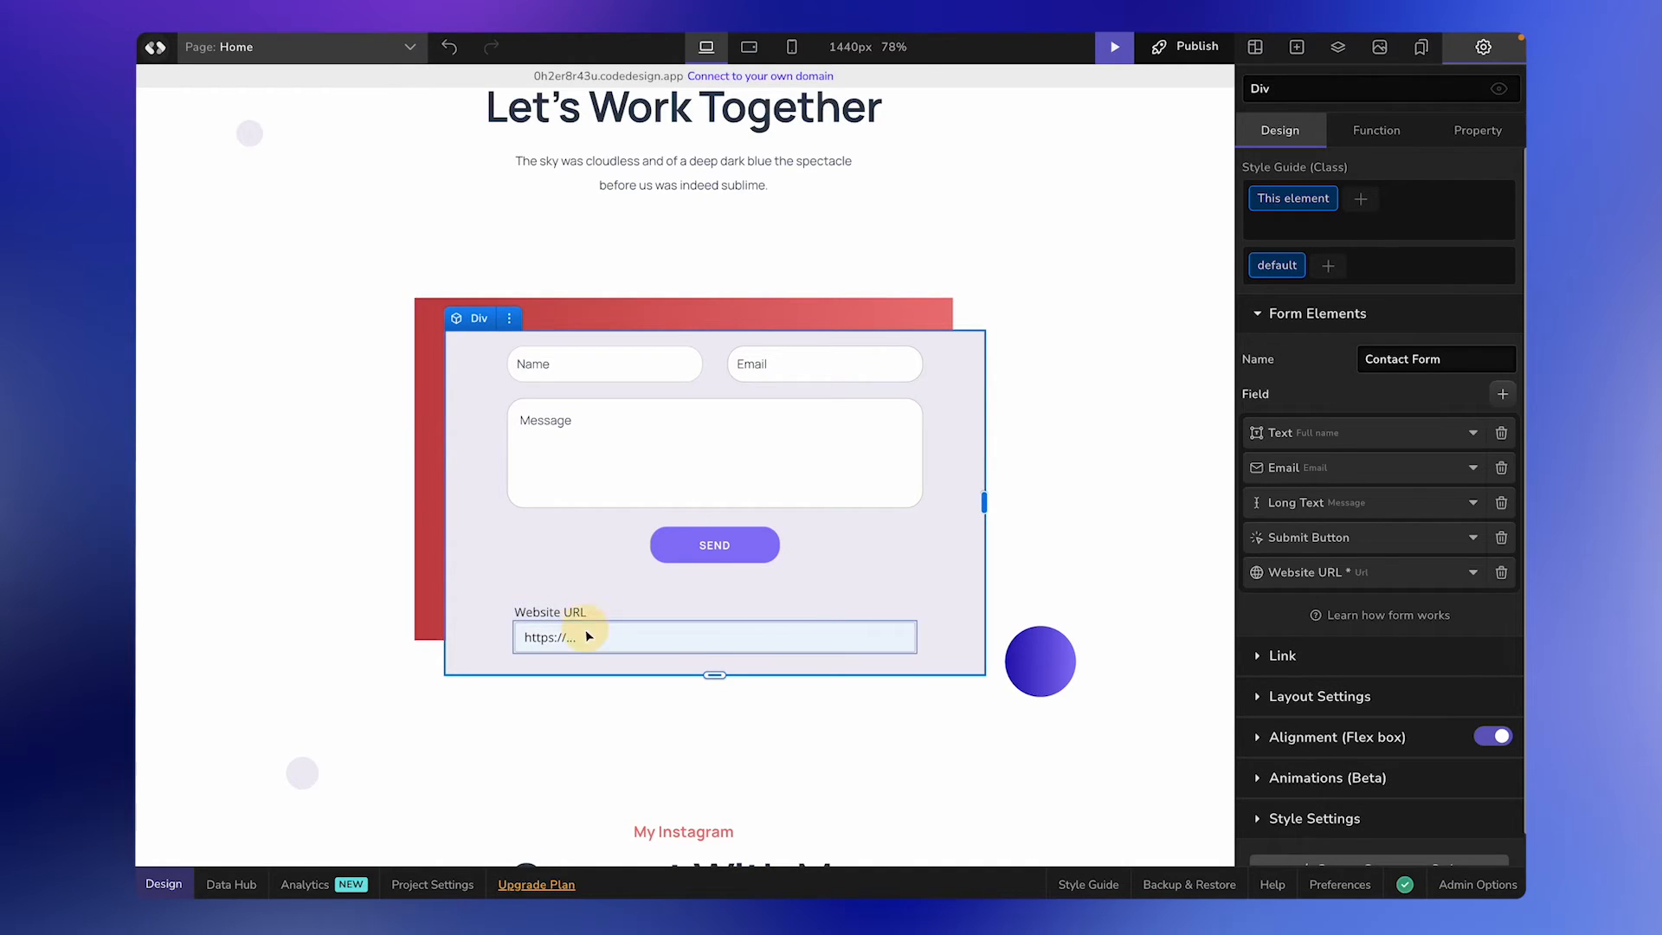
click(563, 601)
click(554, 582)
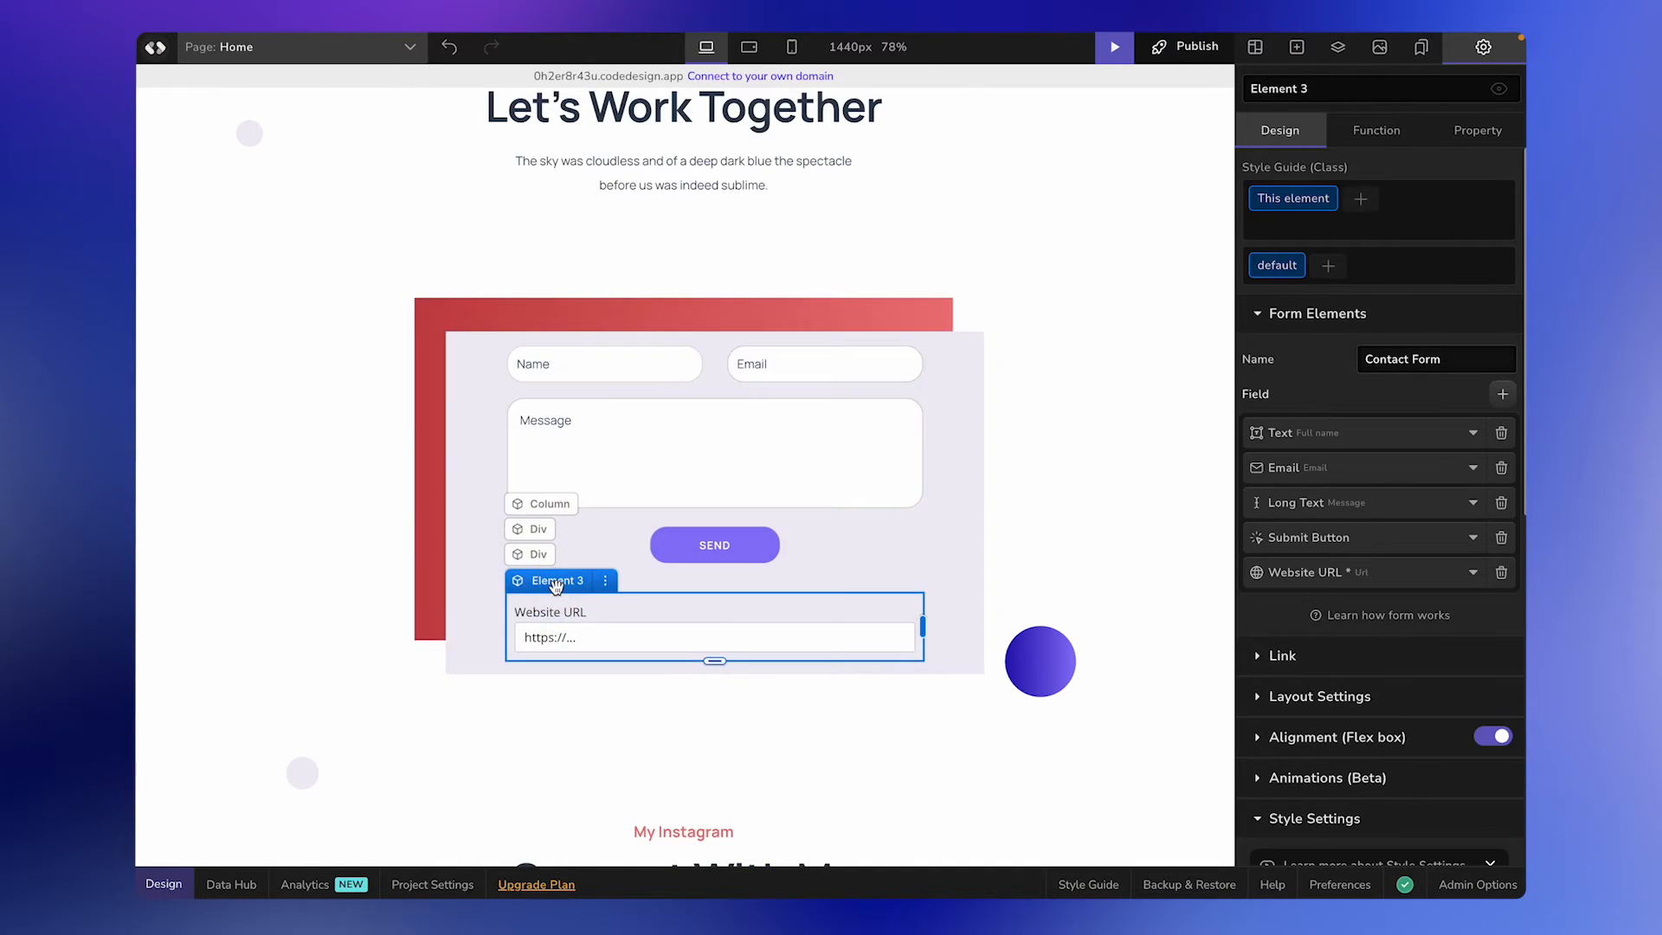
drag(554, 585, 552, 411)
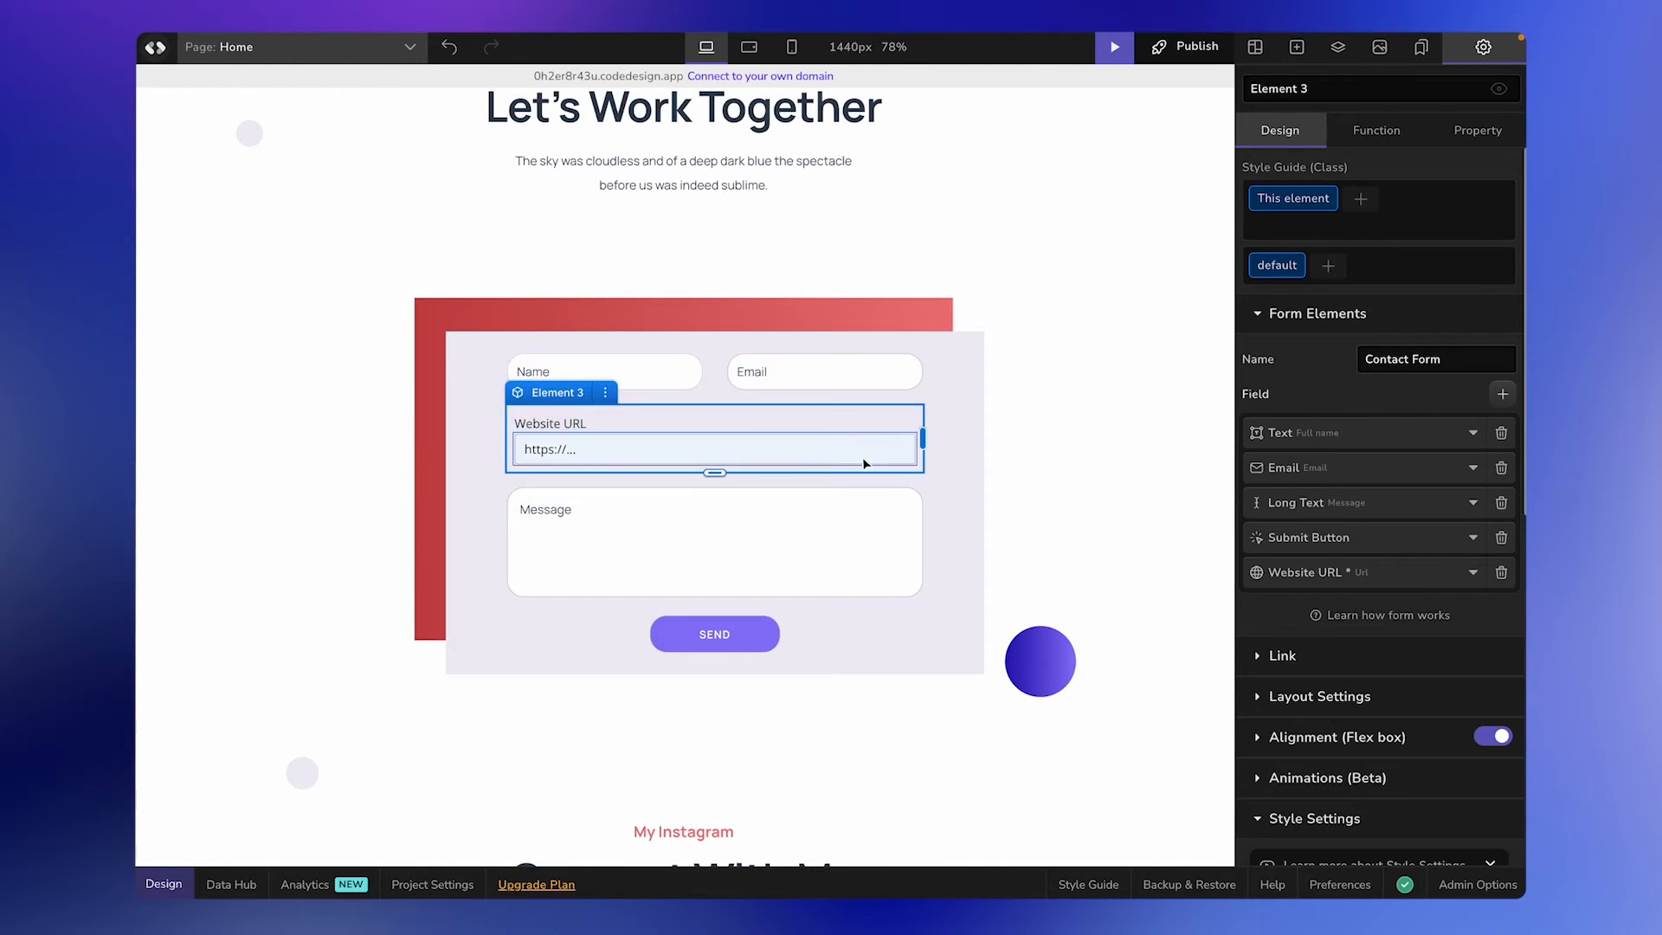
click(953, 433)
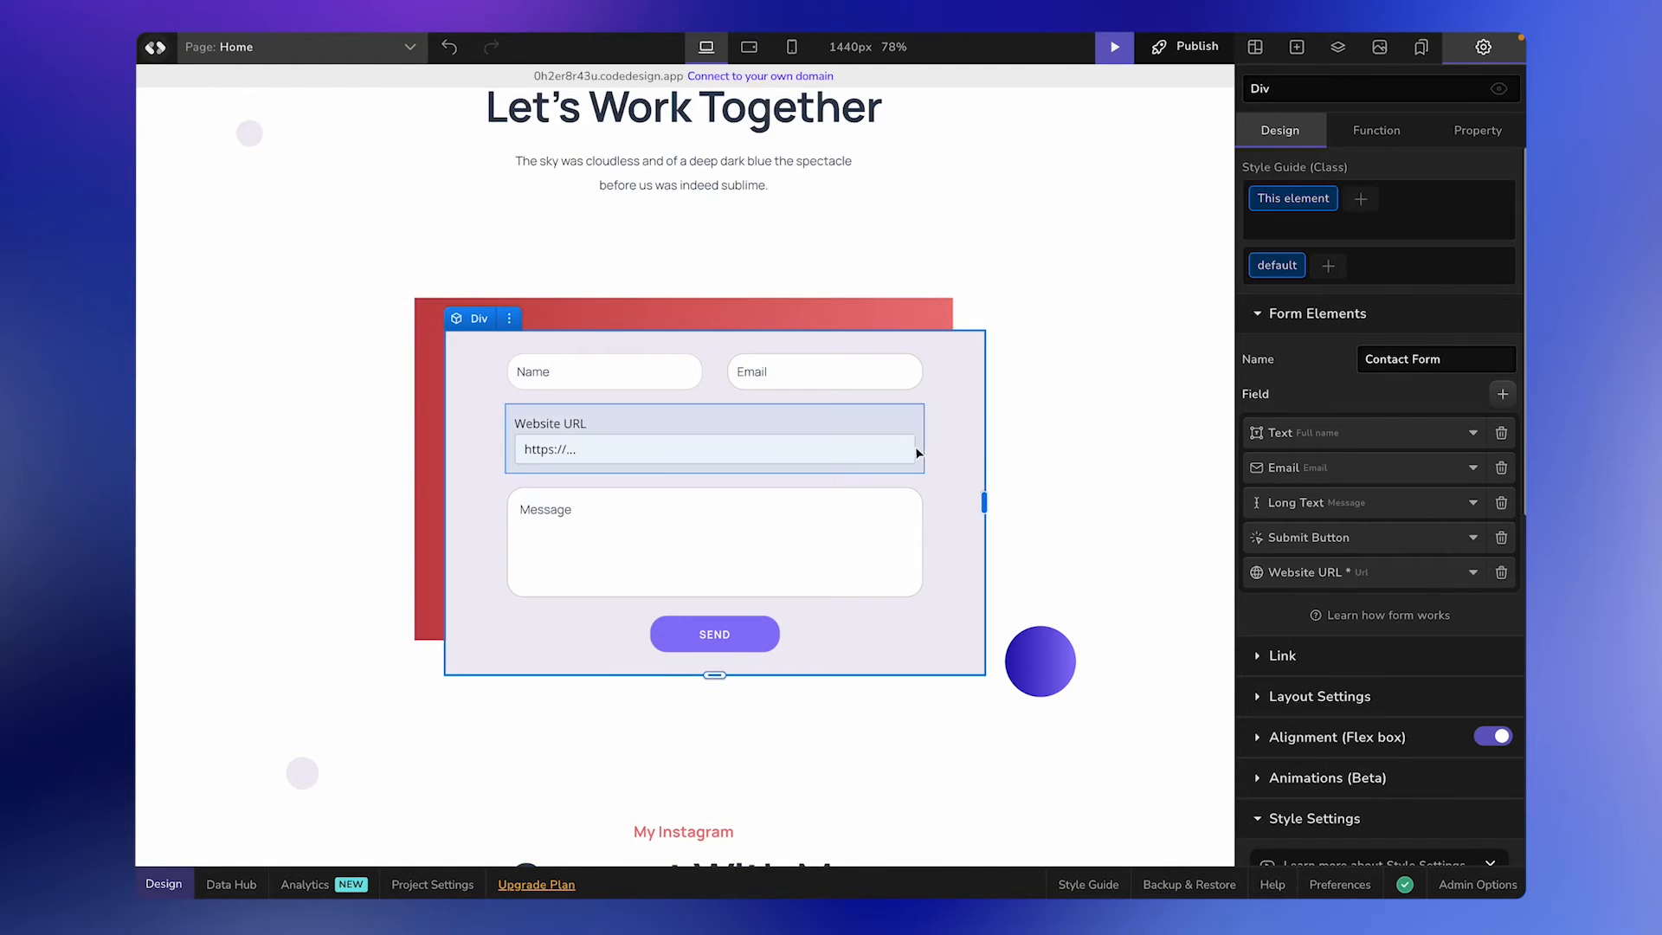
Delete the "Website URL" text label above the URL input box.
click(562, 424)
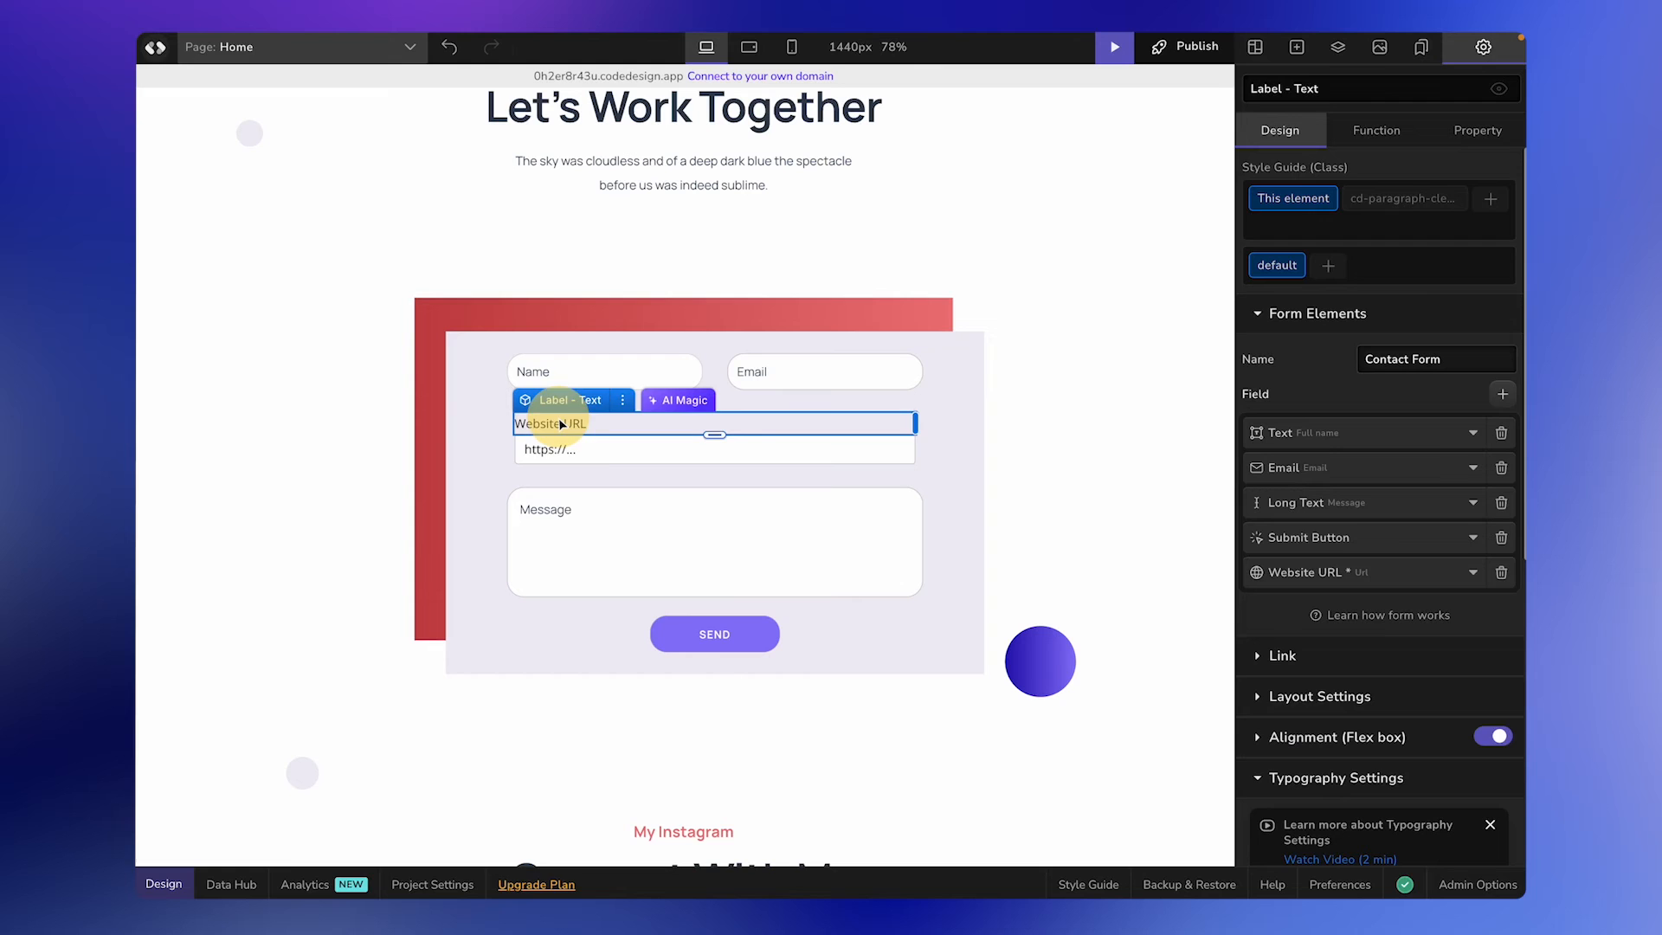
click(622, 400)
click(596, 500)
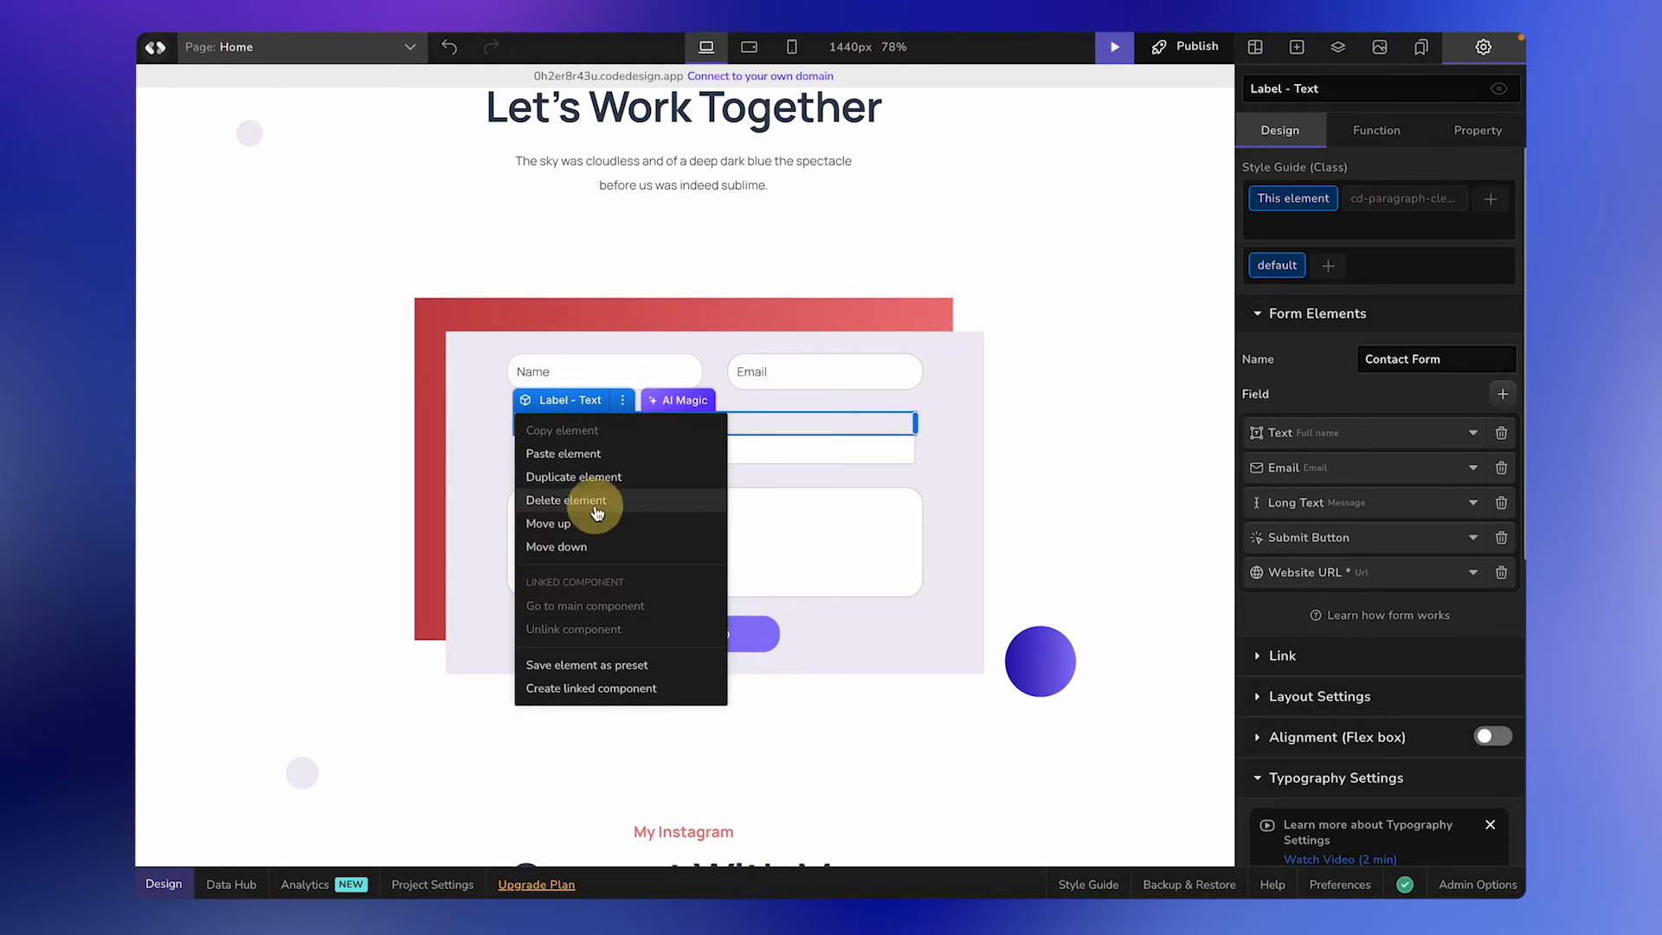
Set the border radius of the Website URL input box to 22 px, matching the form's other rounded fields.
click(616, 438)
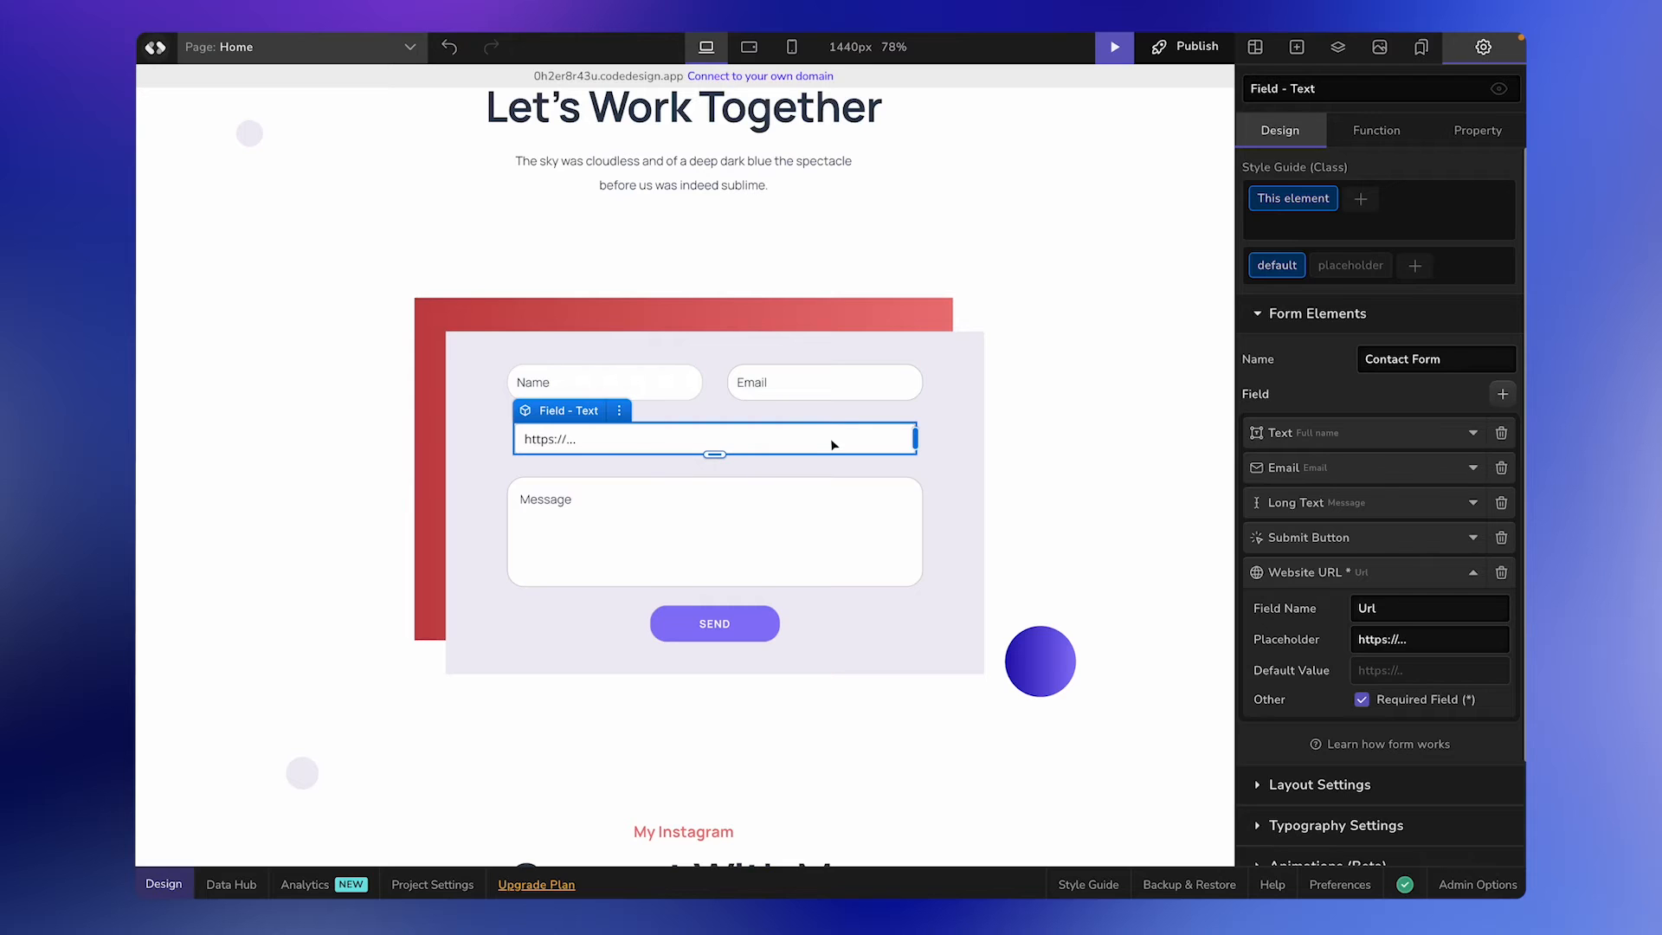
scroll(1436, 738, down, 8)
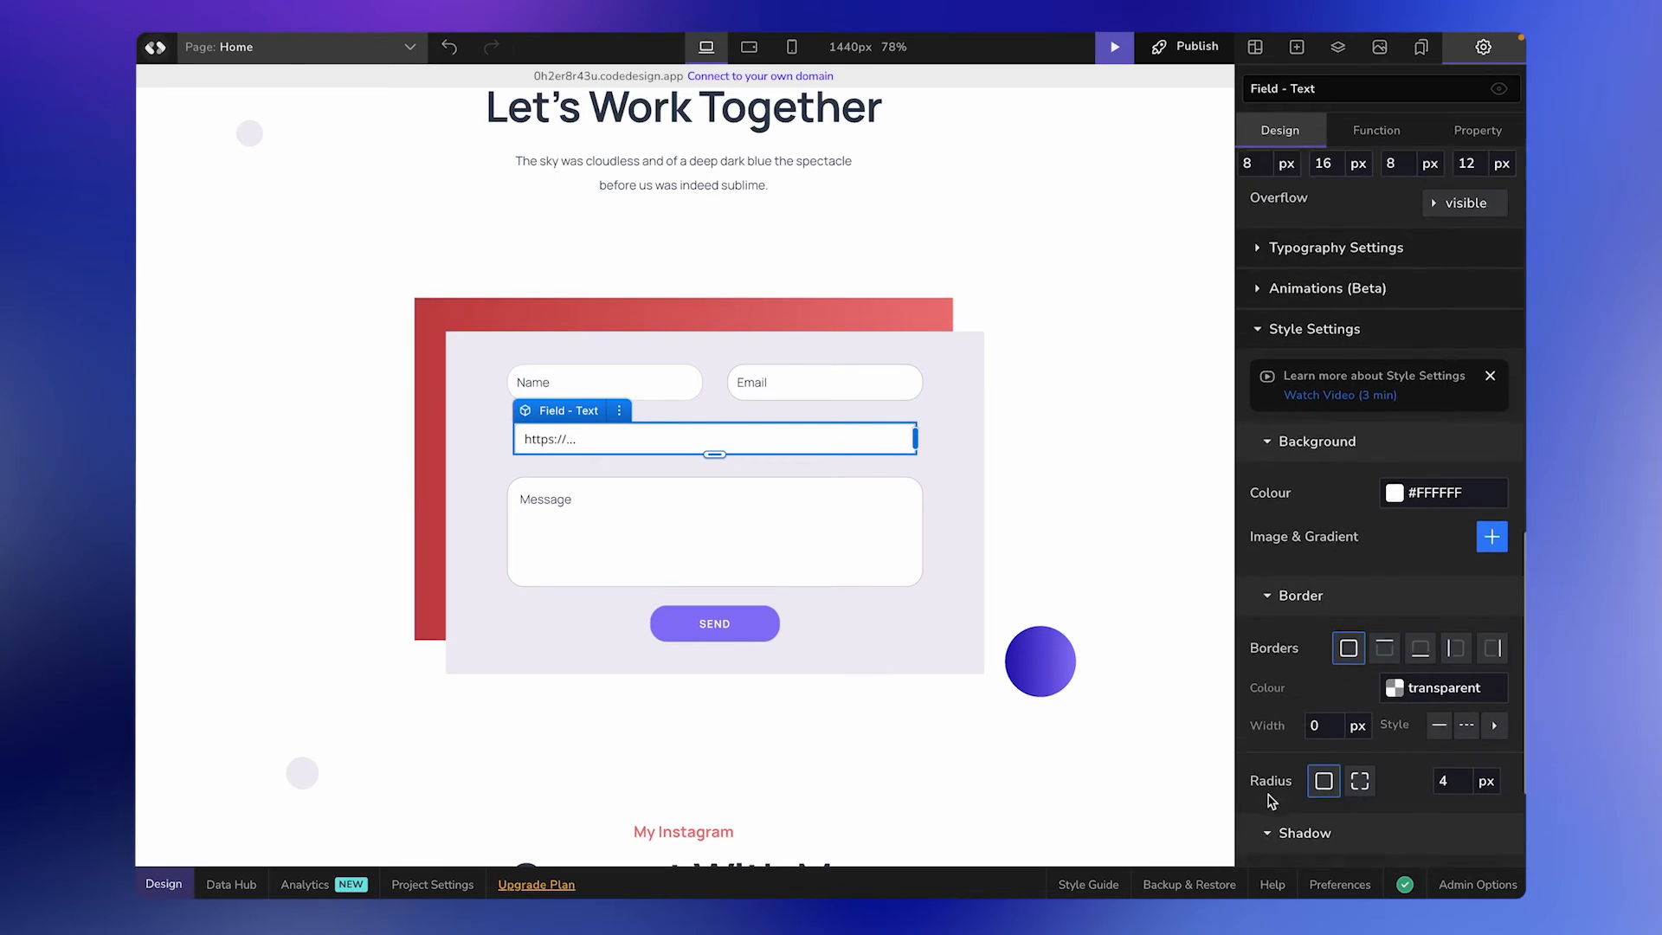
click(1447, 708)
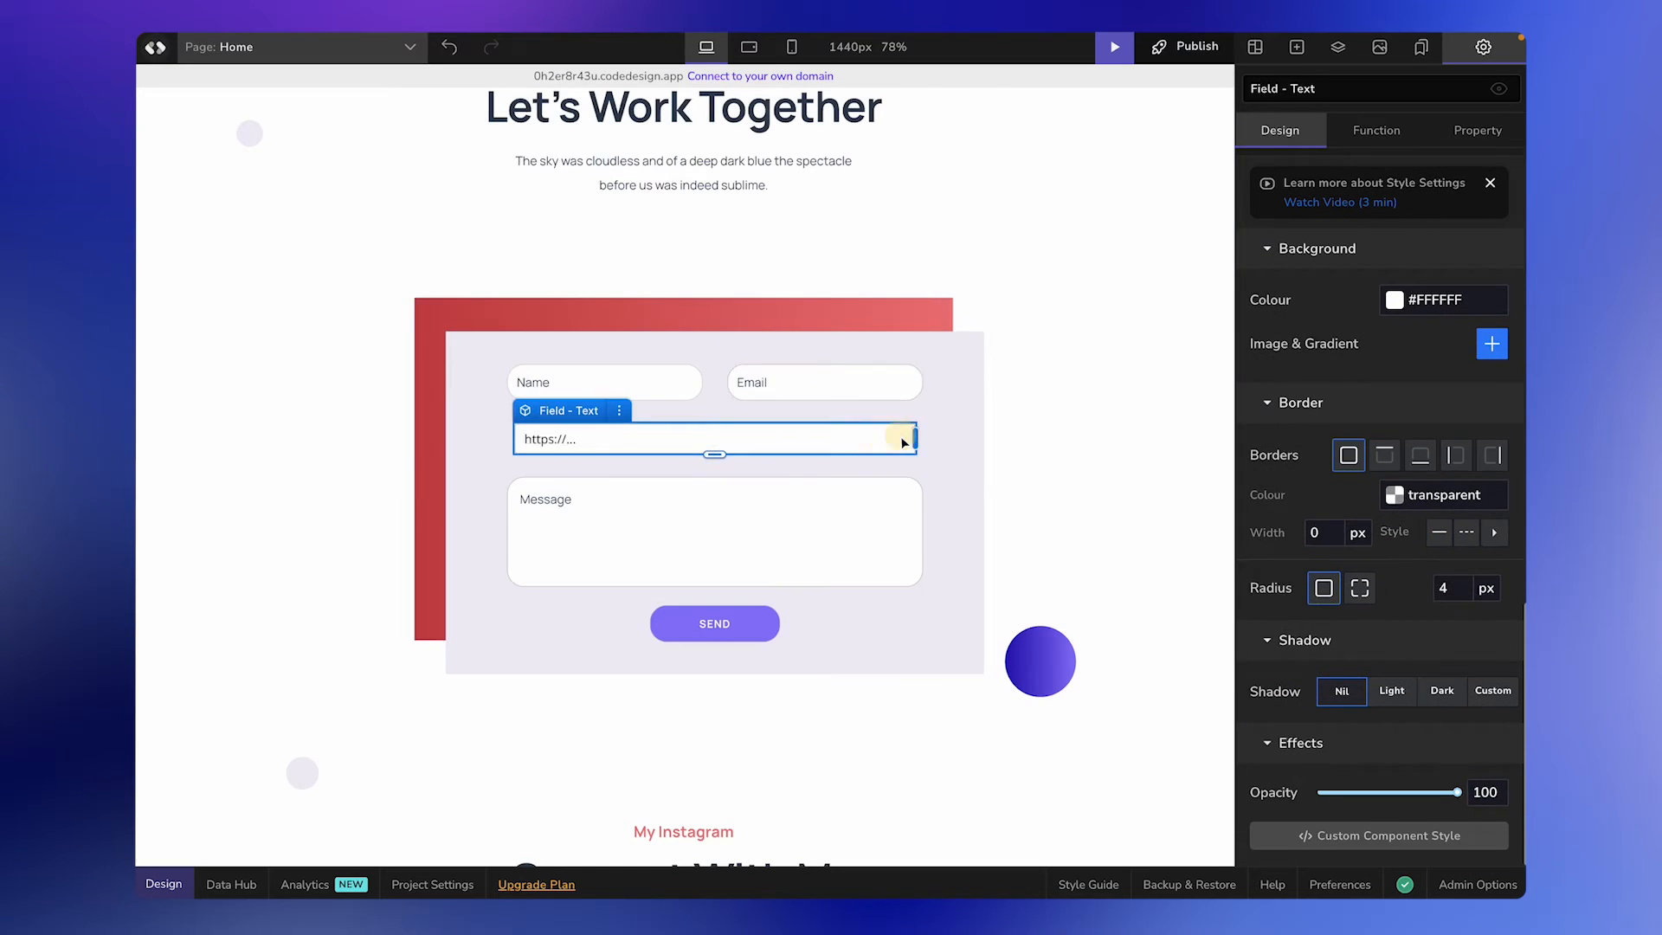
click(1446, 588)
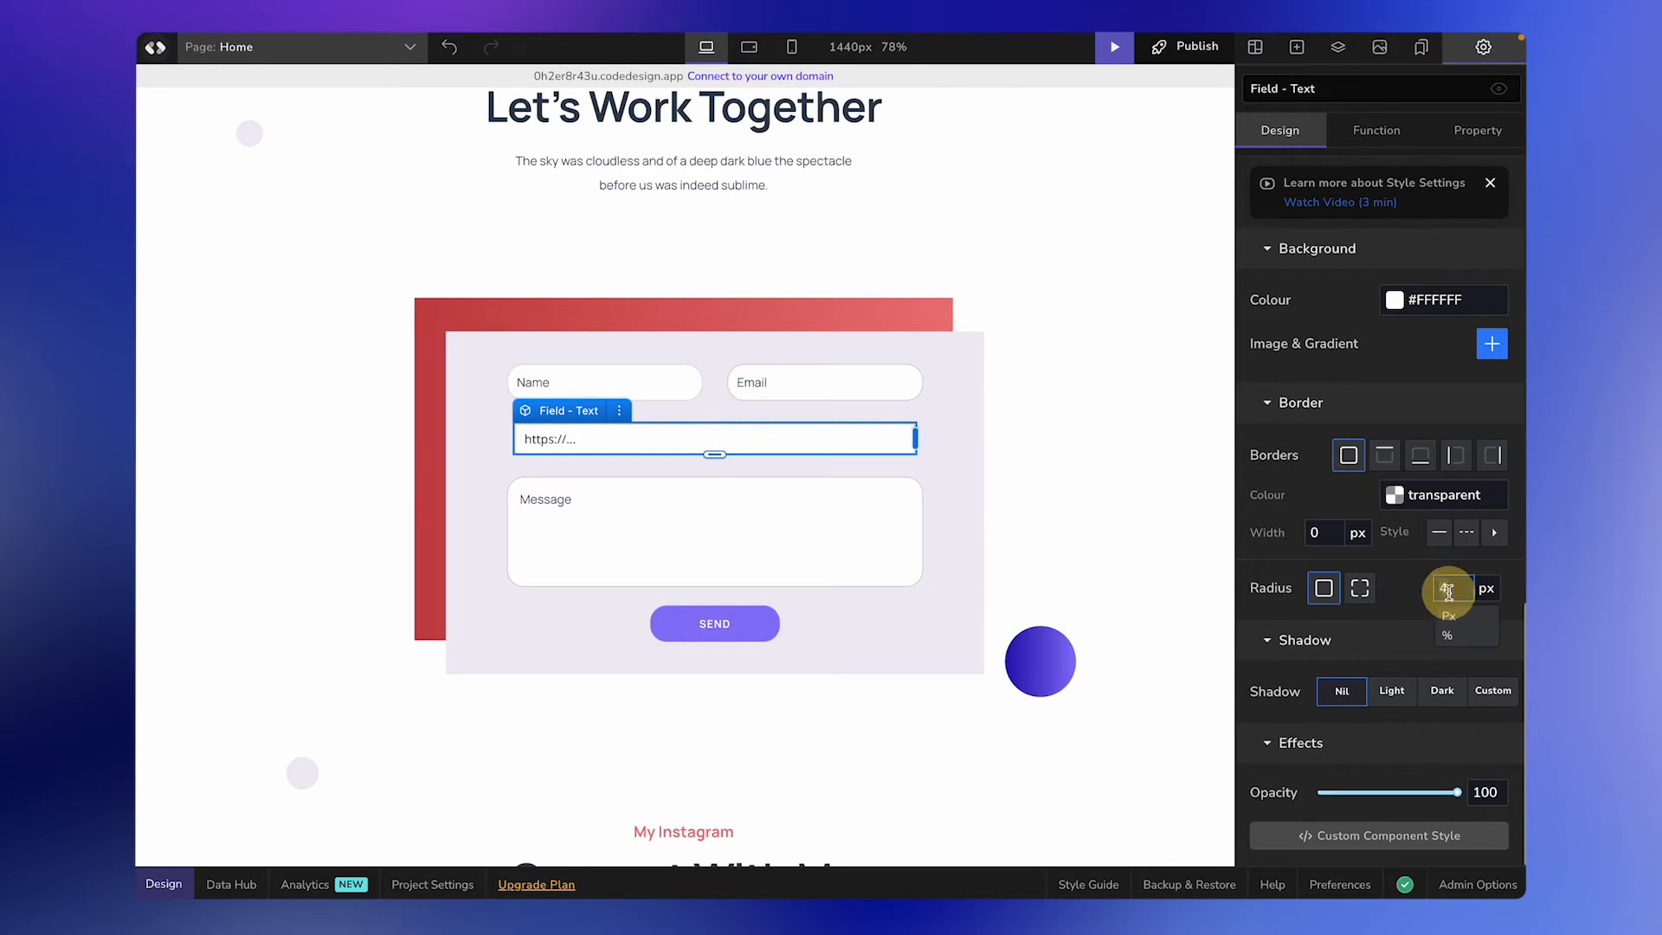
text(22)
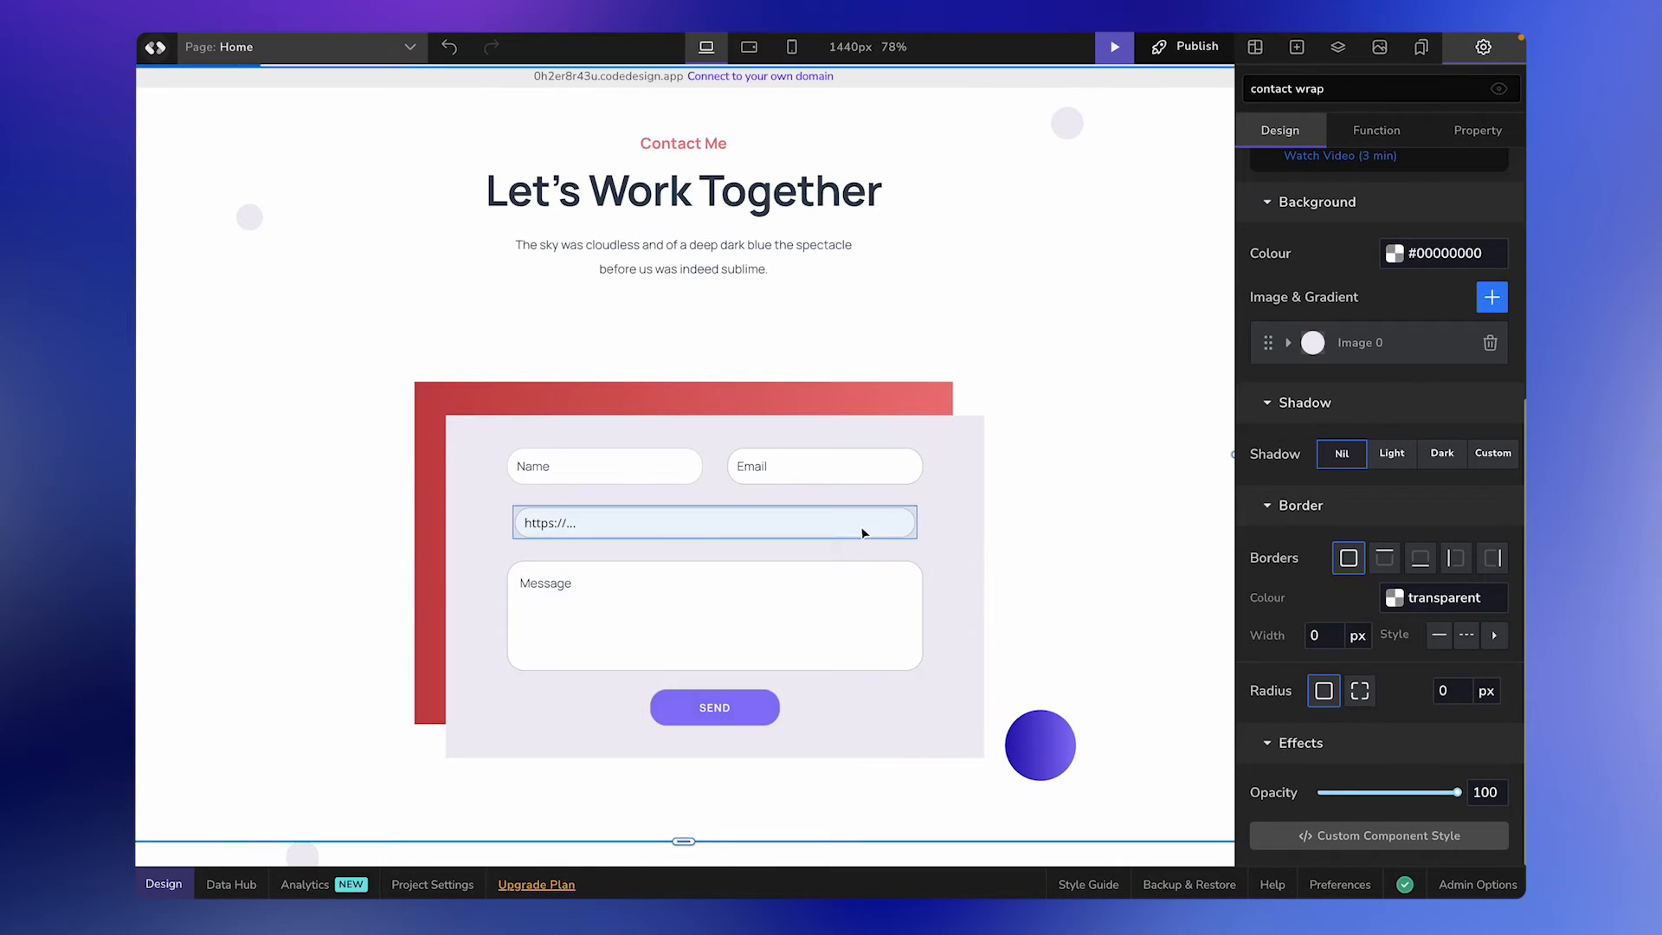
Set the placeholder of the form's Website URL field to "your website".
click(864, 532)
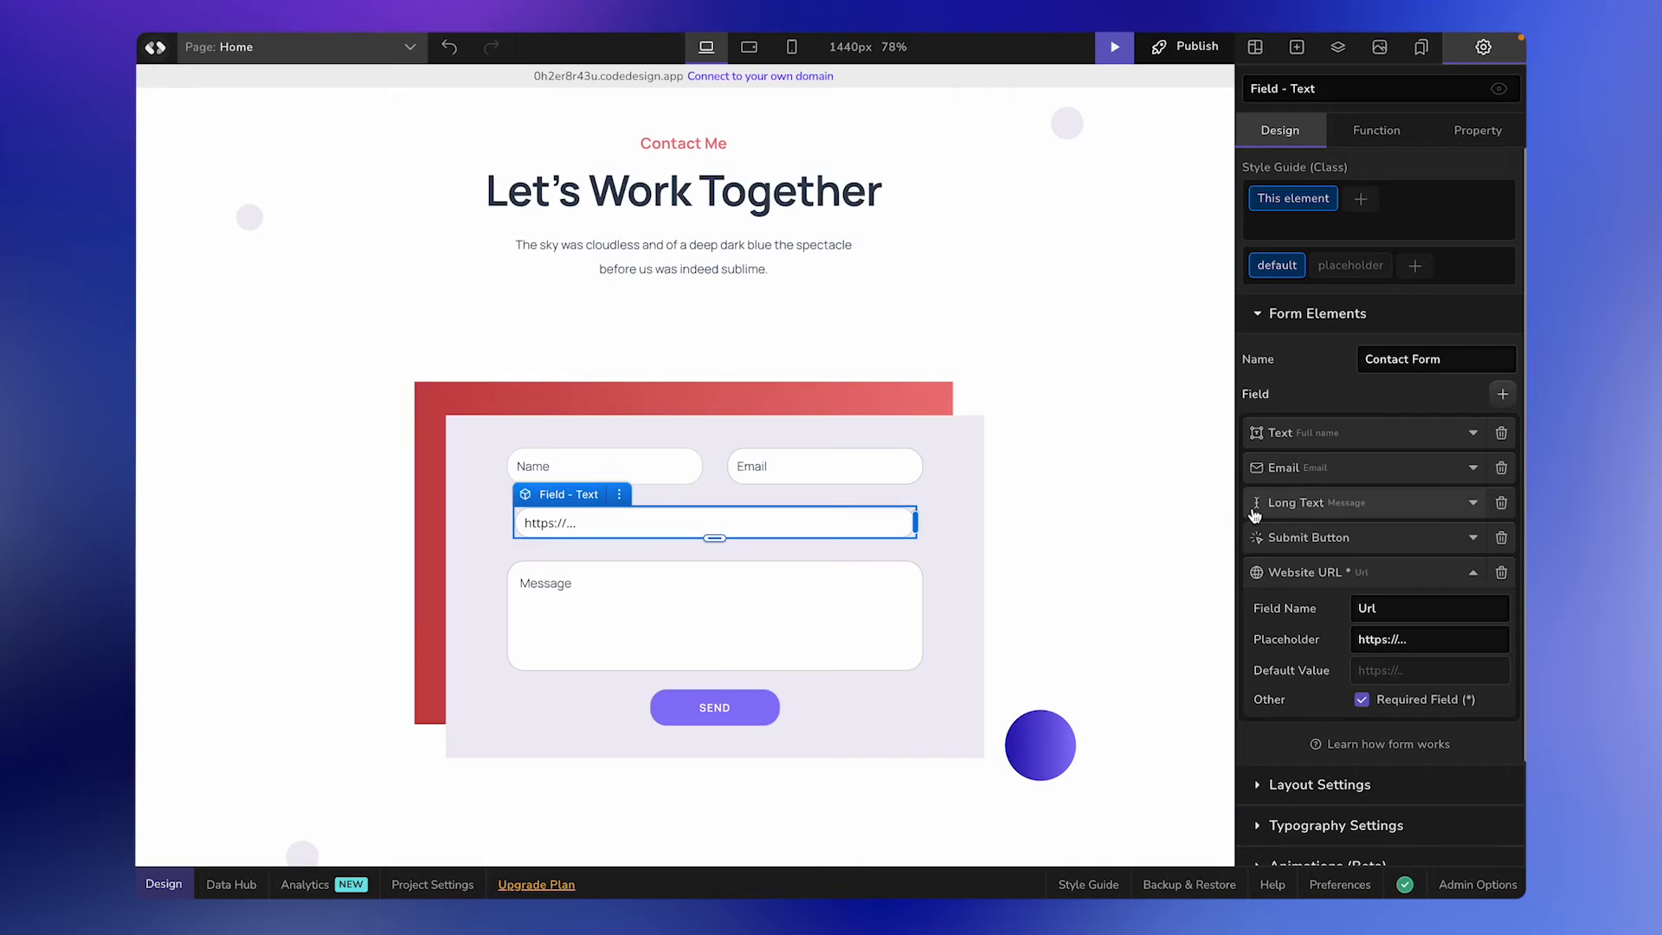
triple_click(1387, 638)
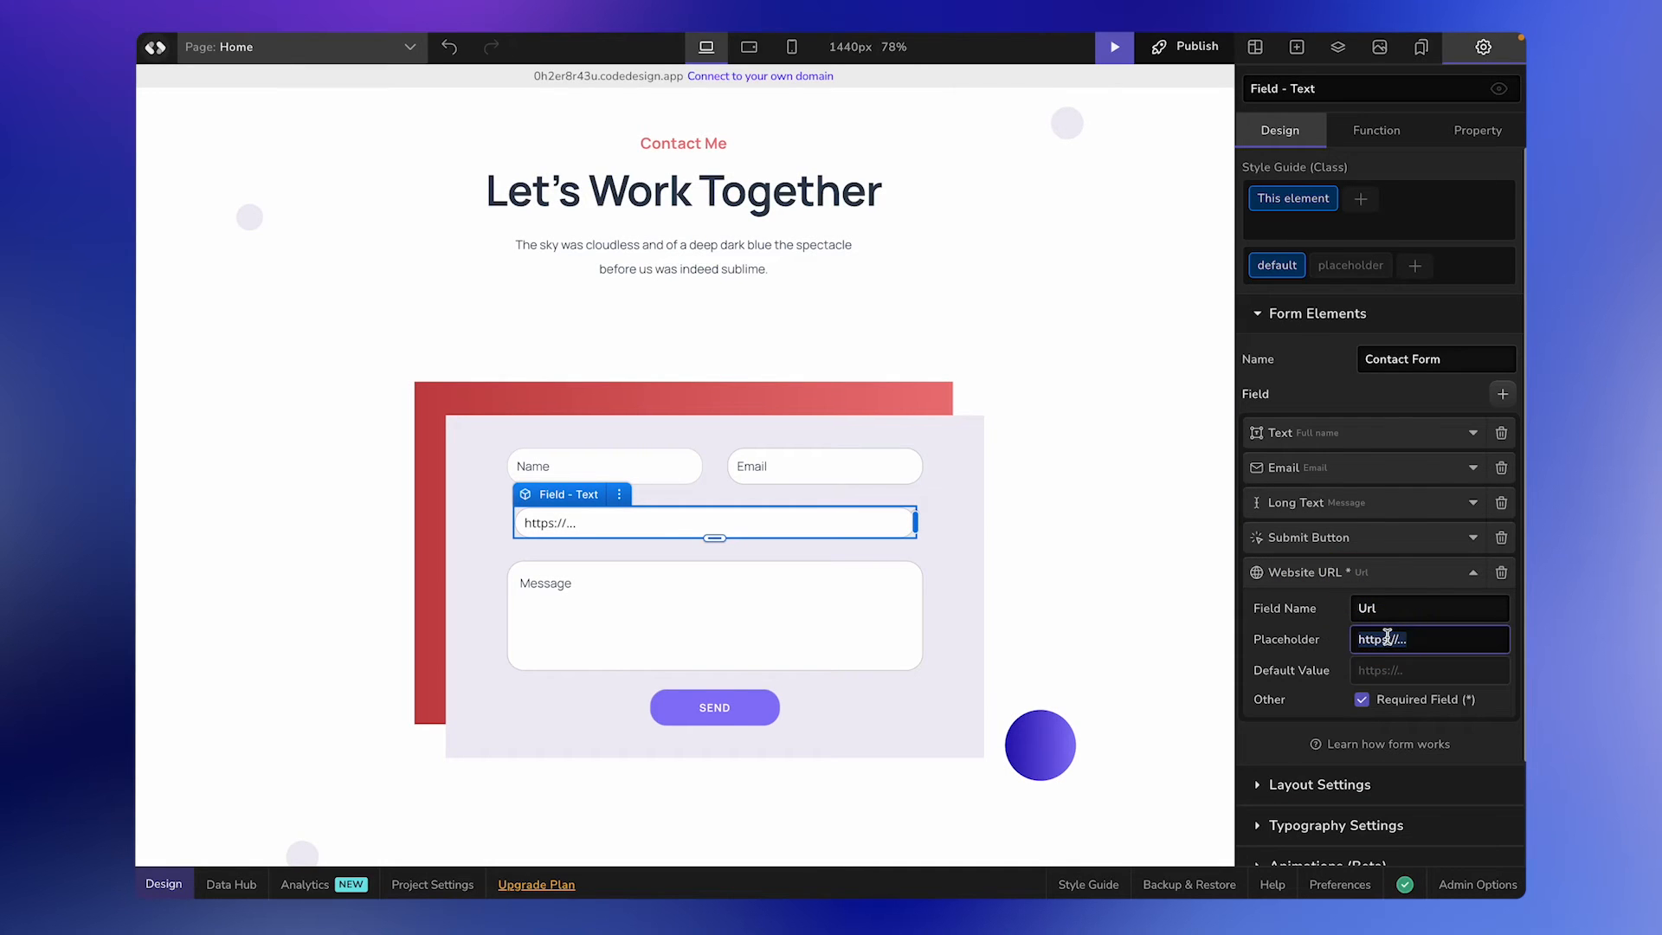
text(your website)
click(952, 543)
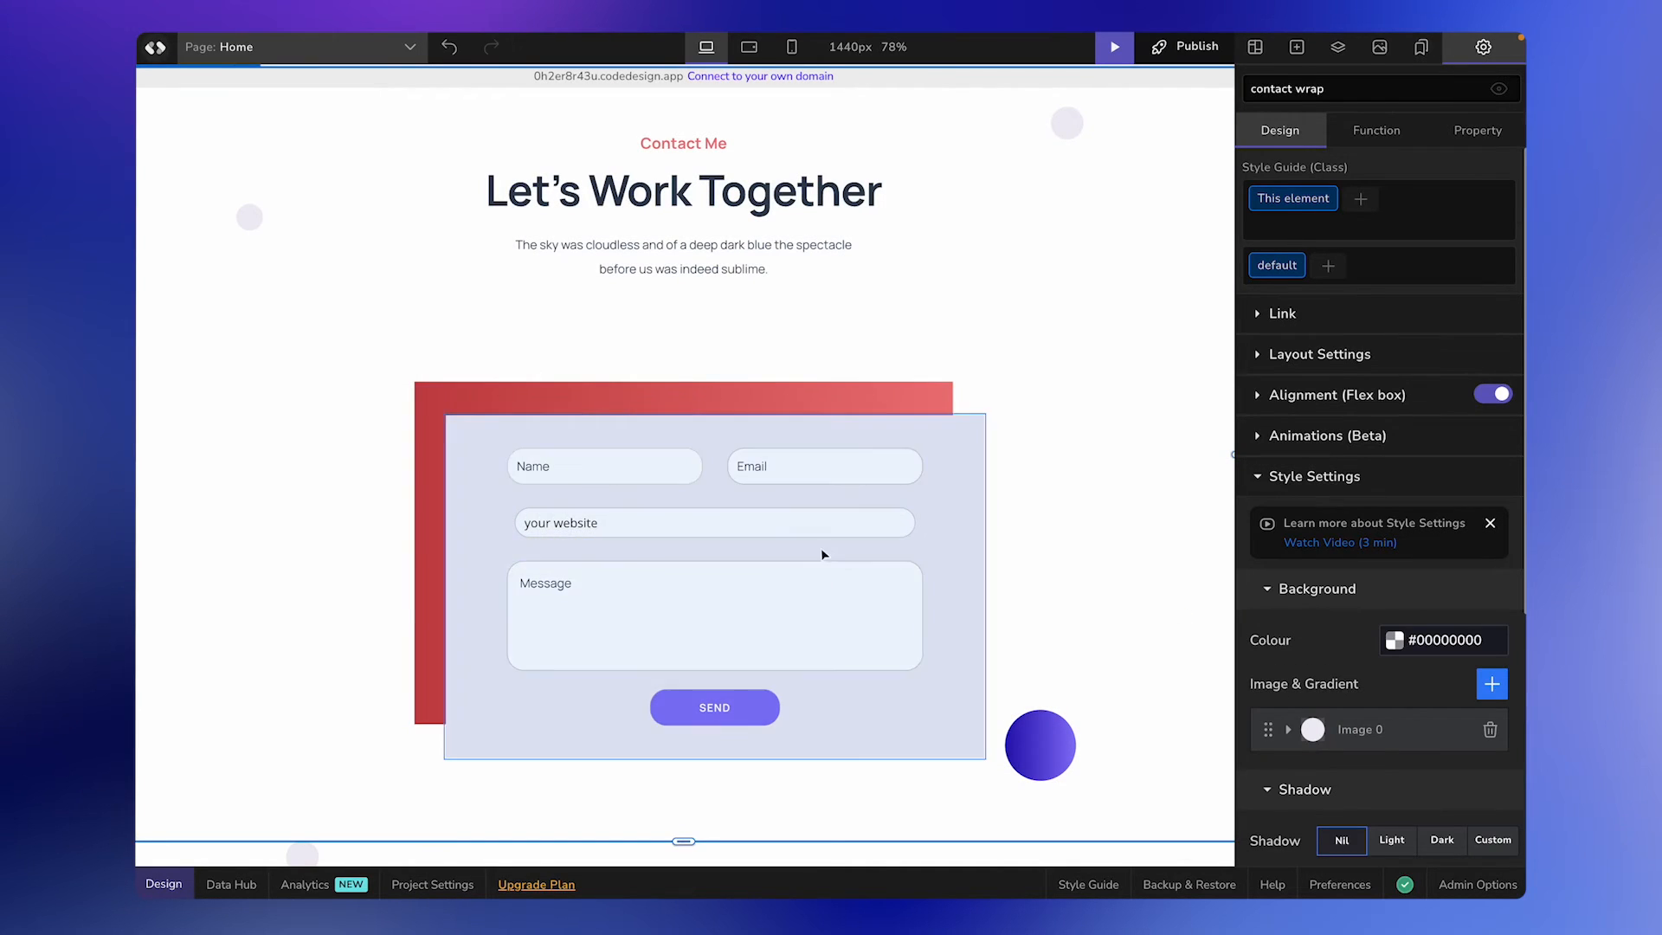
Delete the Website URL field from the contact form.
click(834, 537)
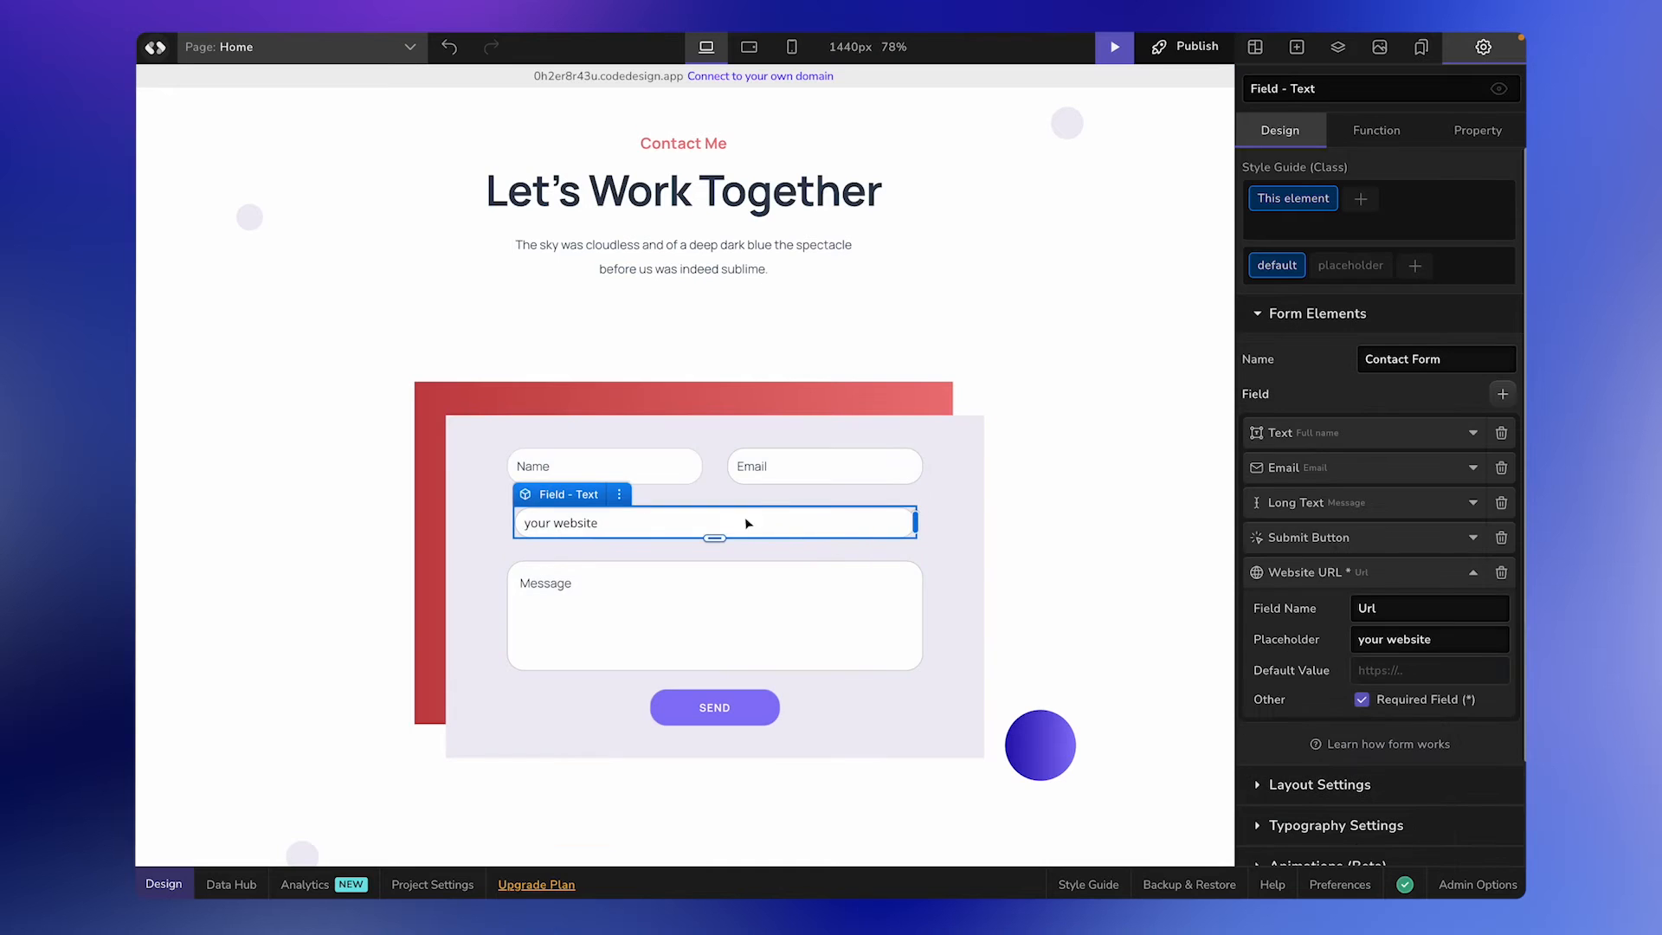
click(621, 493)
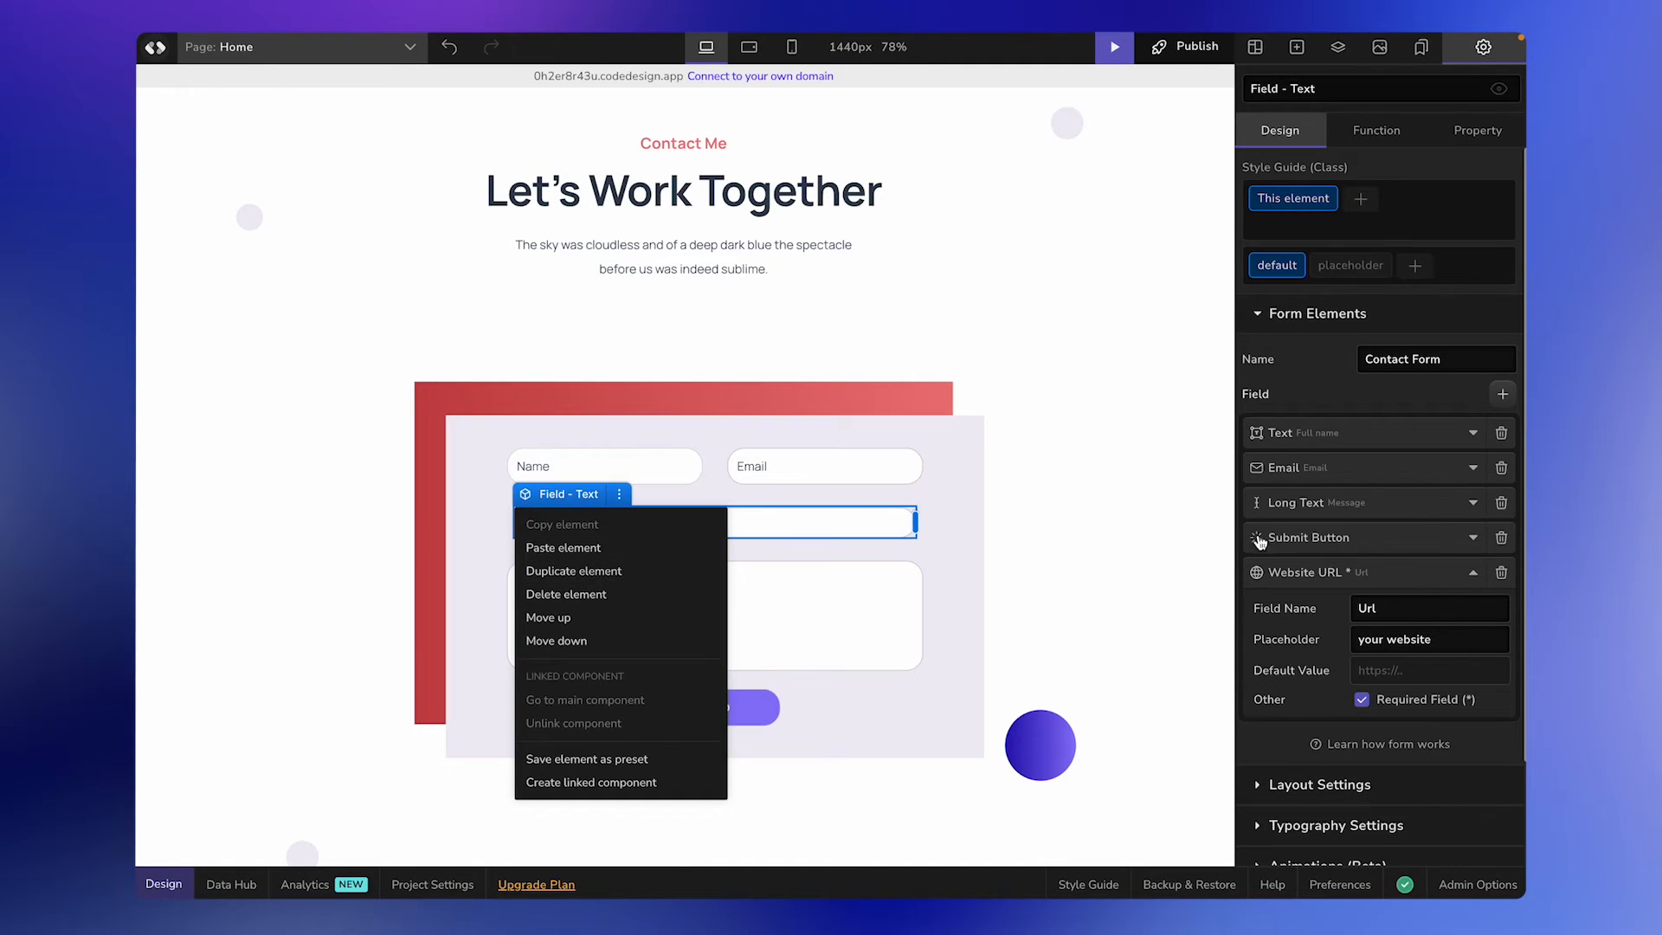
click(1381, 567)
click(1501, 580)
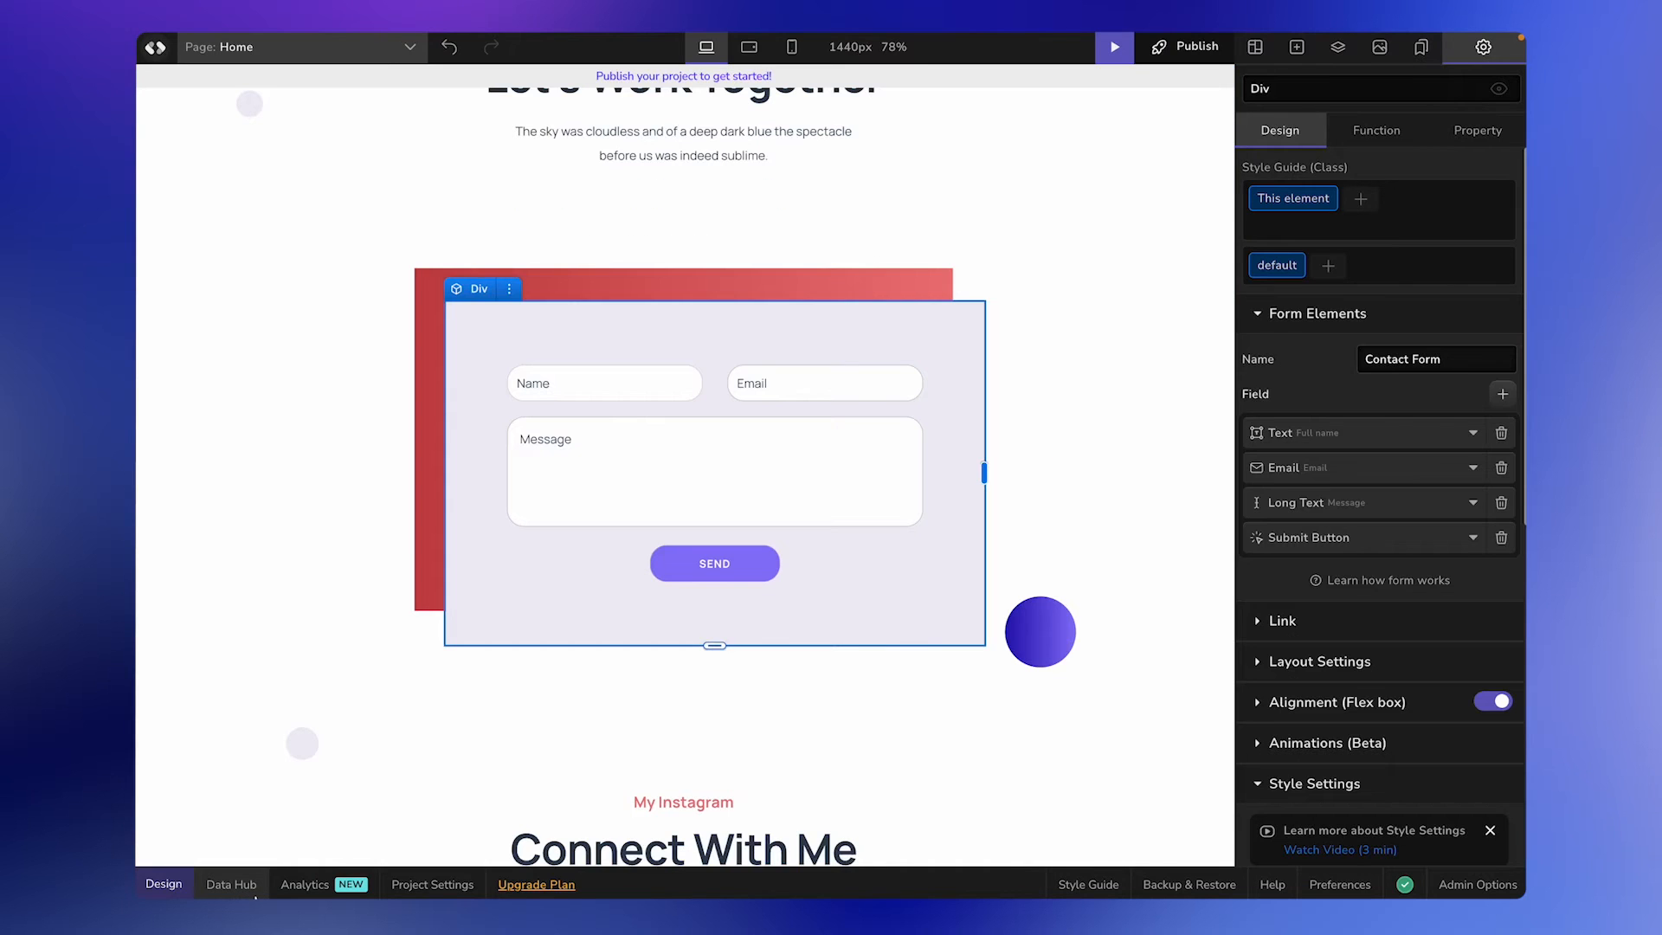
Check the Data Hub for form data and publish the project to CodeDesign.app.
click(251, 886)
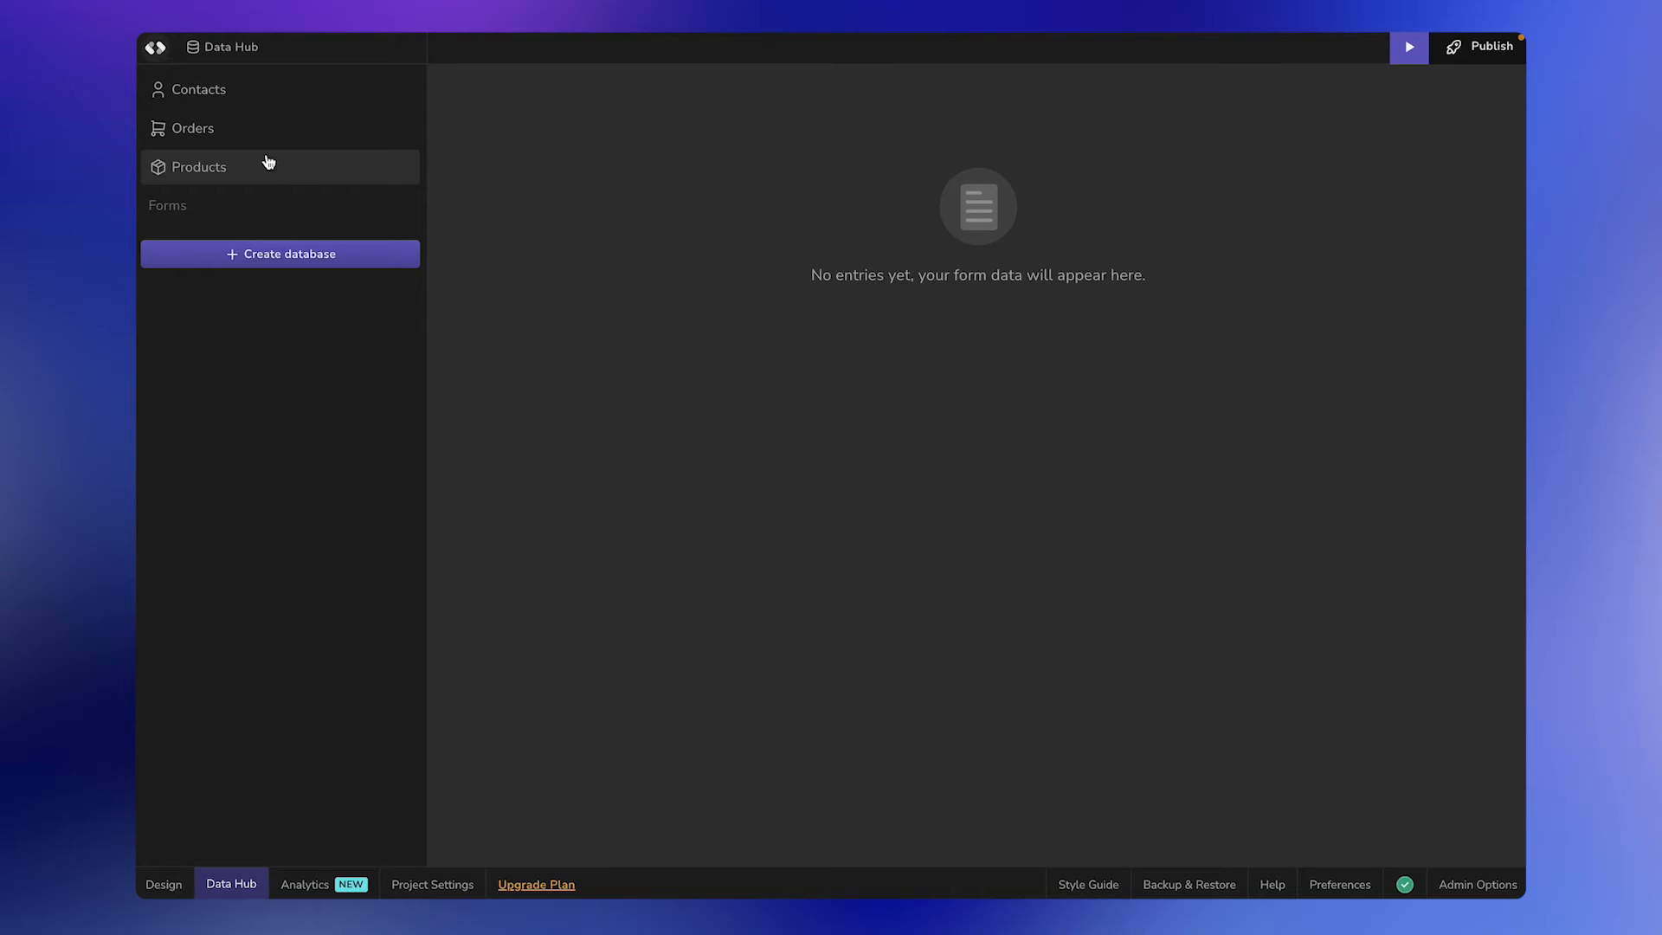
click(164, 884)
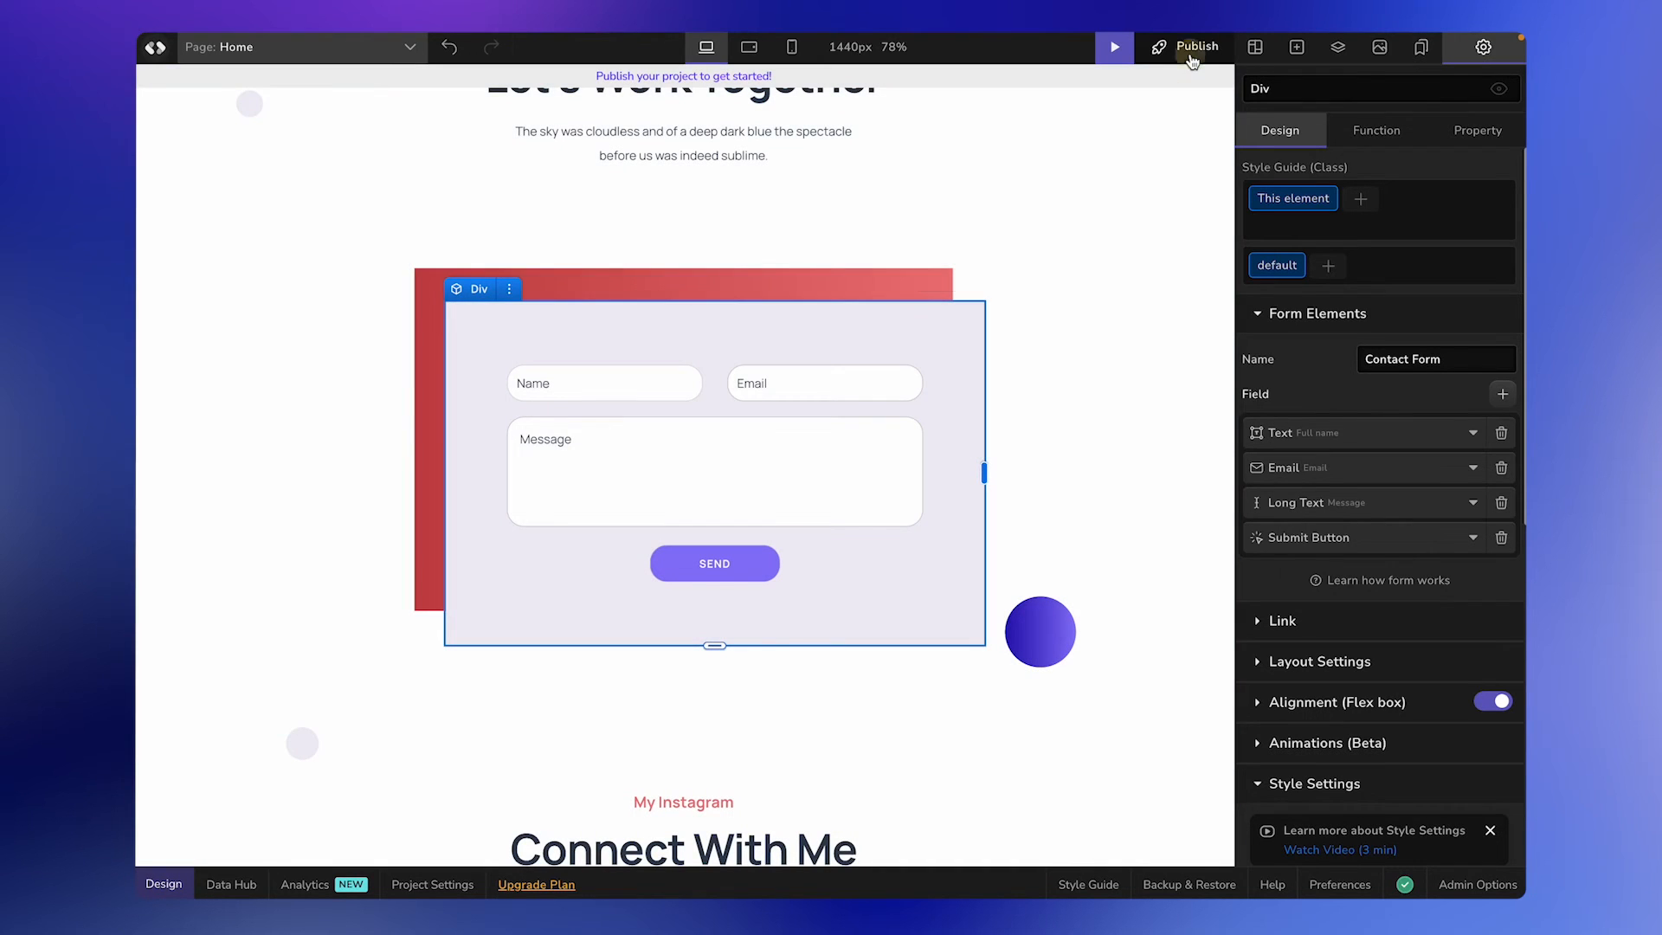
click(1190, 47)
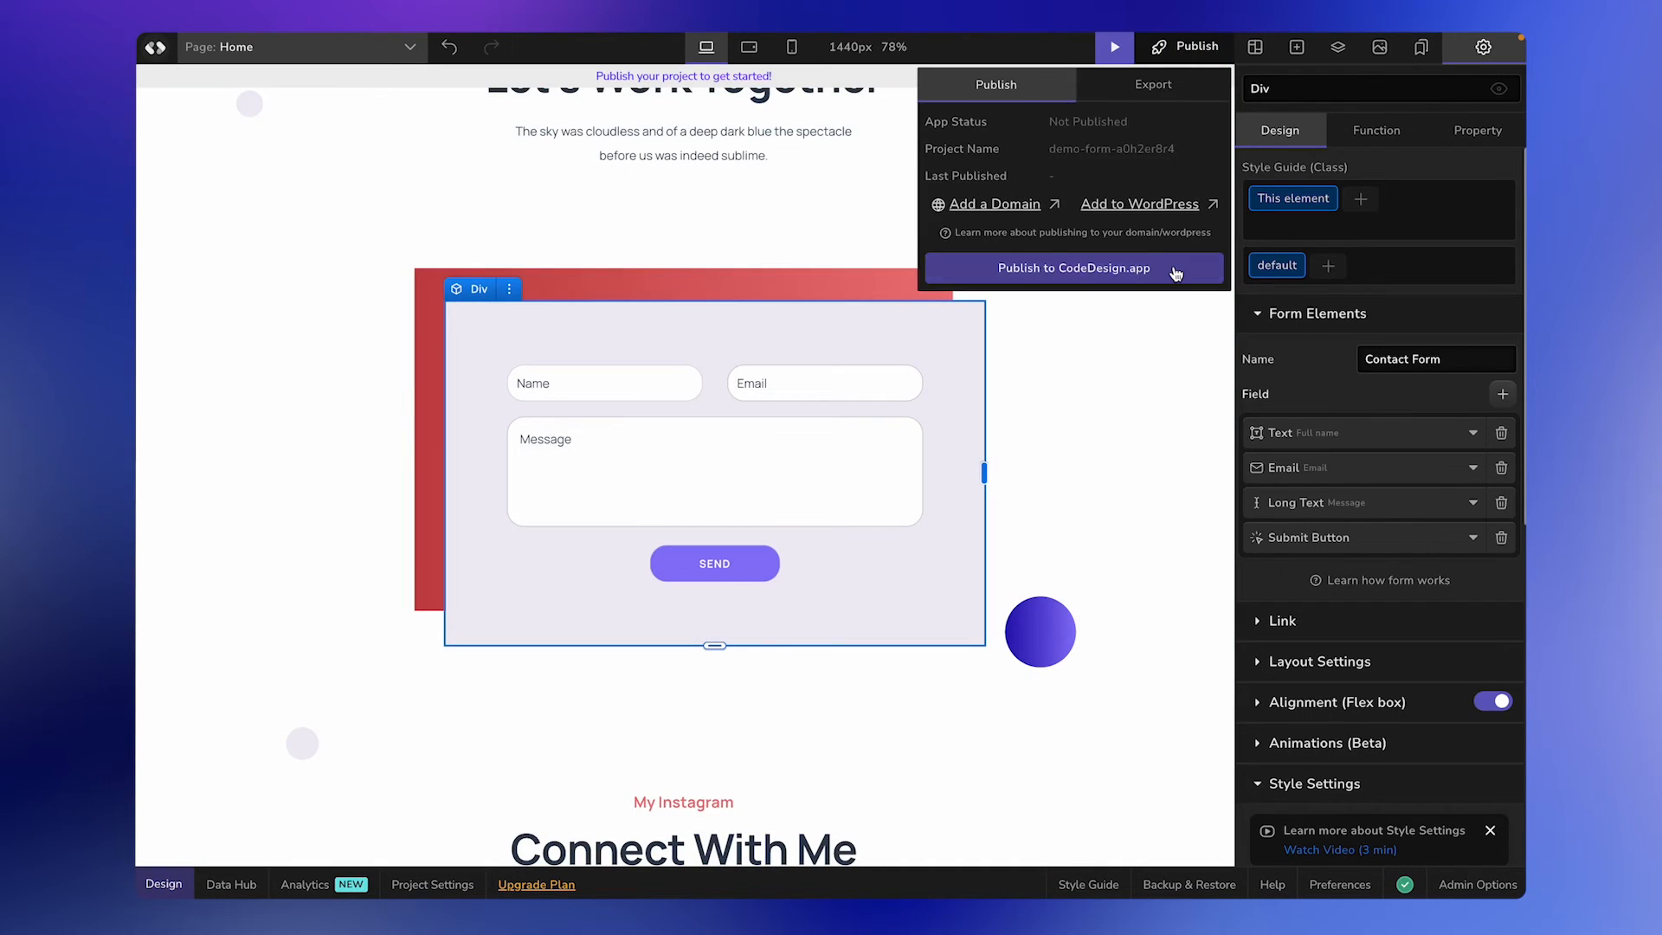
click(1175, 270)
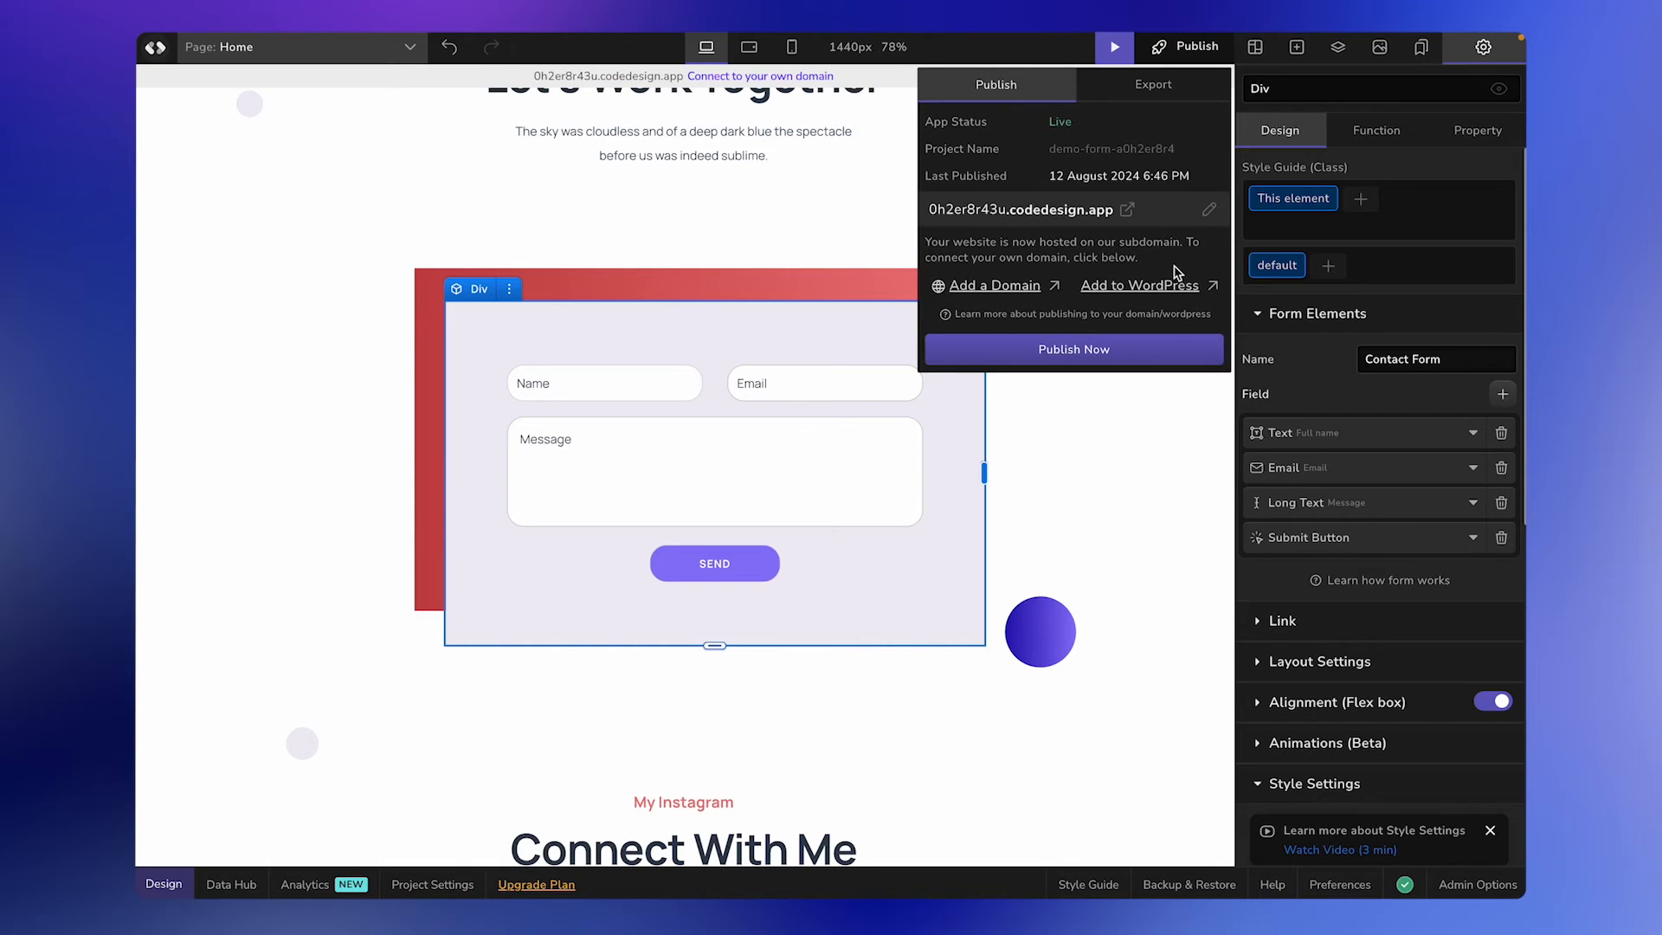
click(1165, 353)
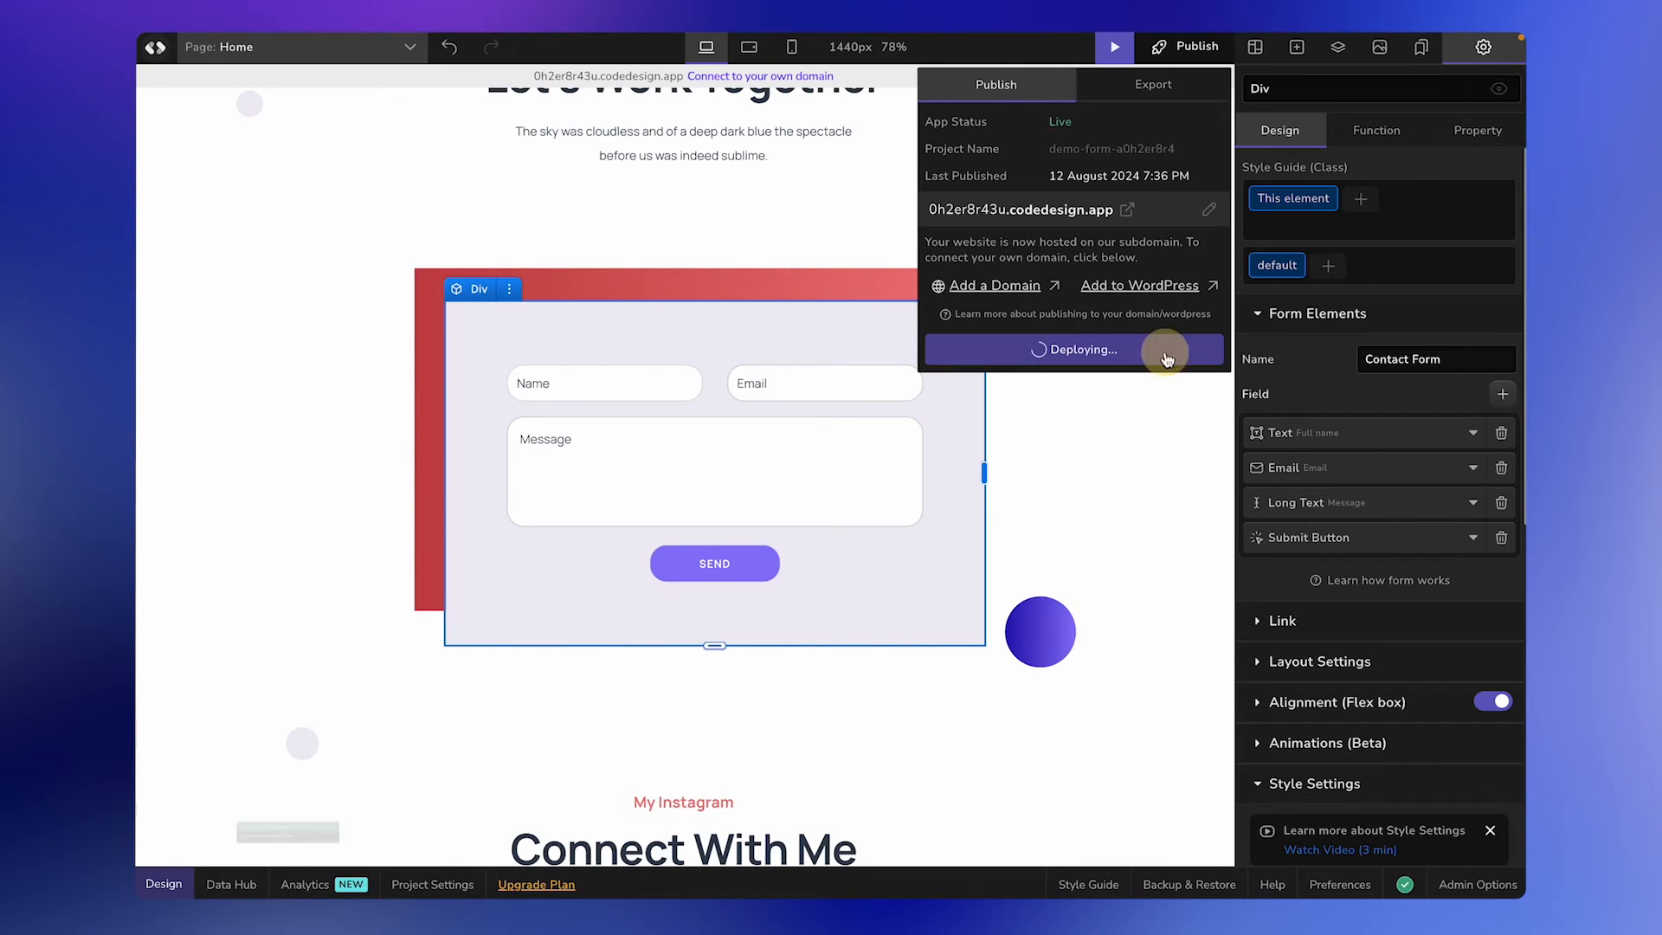
On the published site, fill in the contact form with a full name, an e-mail address and the message "Hey", and send it.
click(1078, 218)
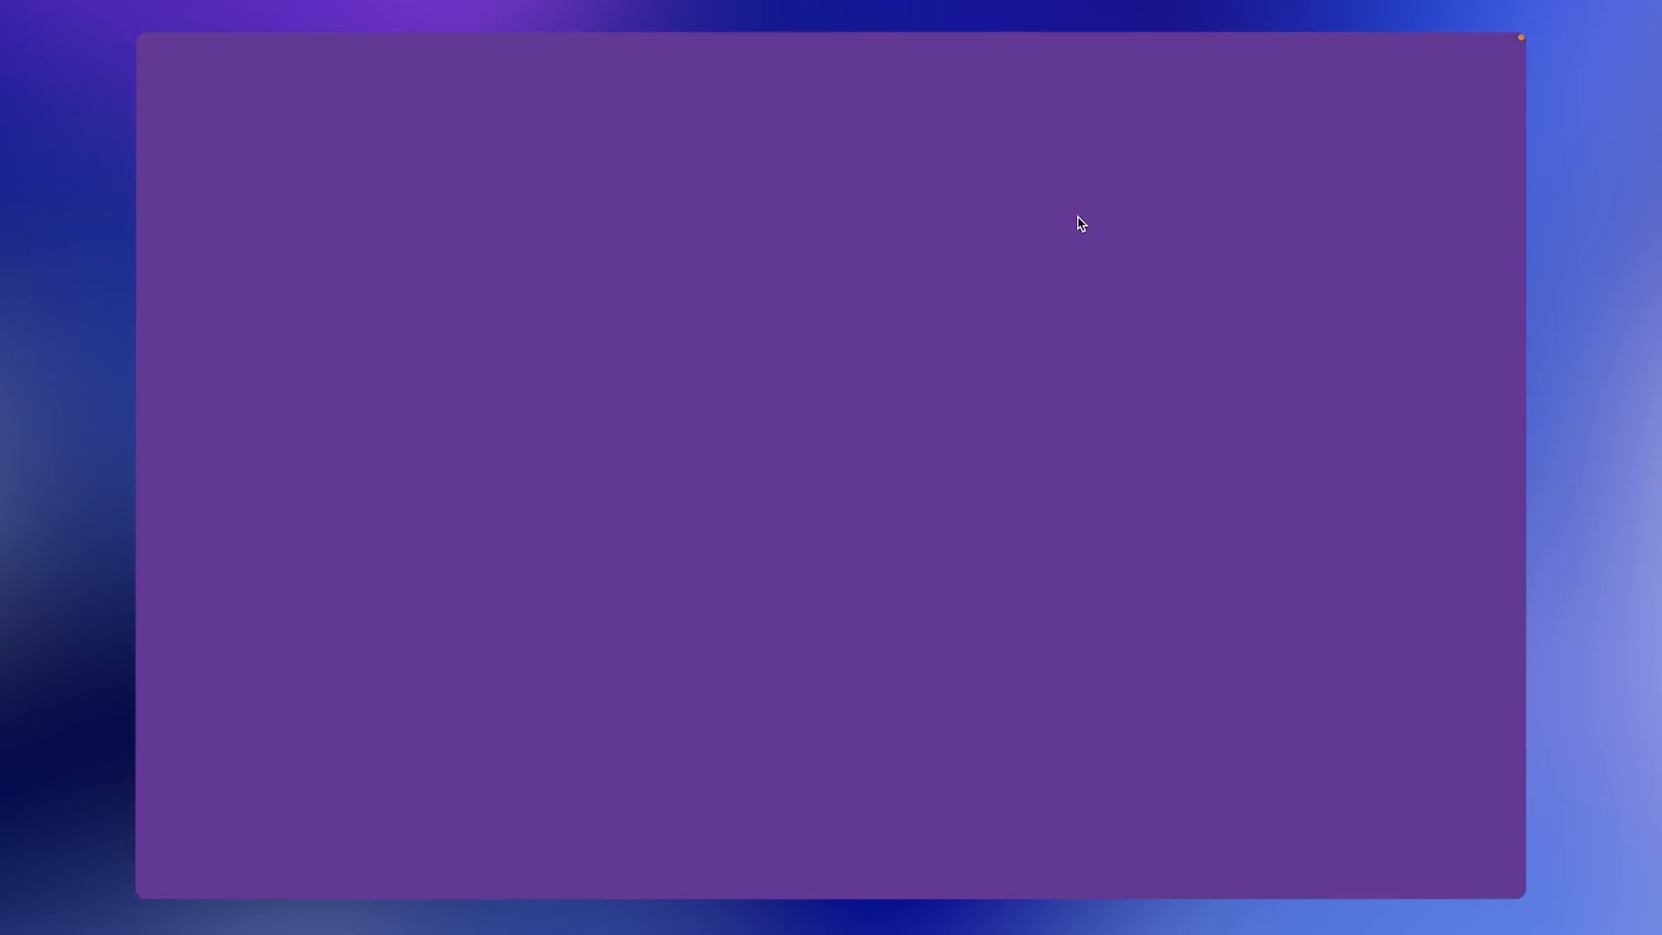
scroll(960, 545, down, 15)
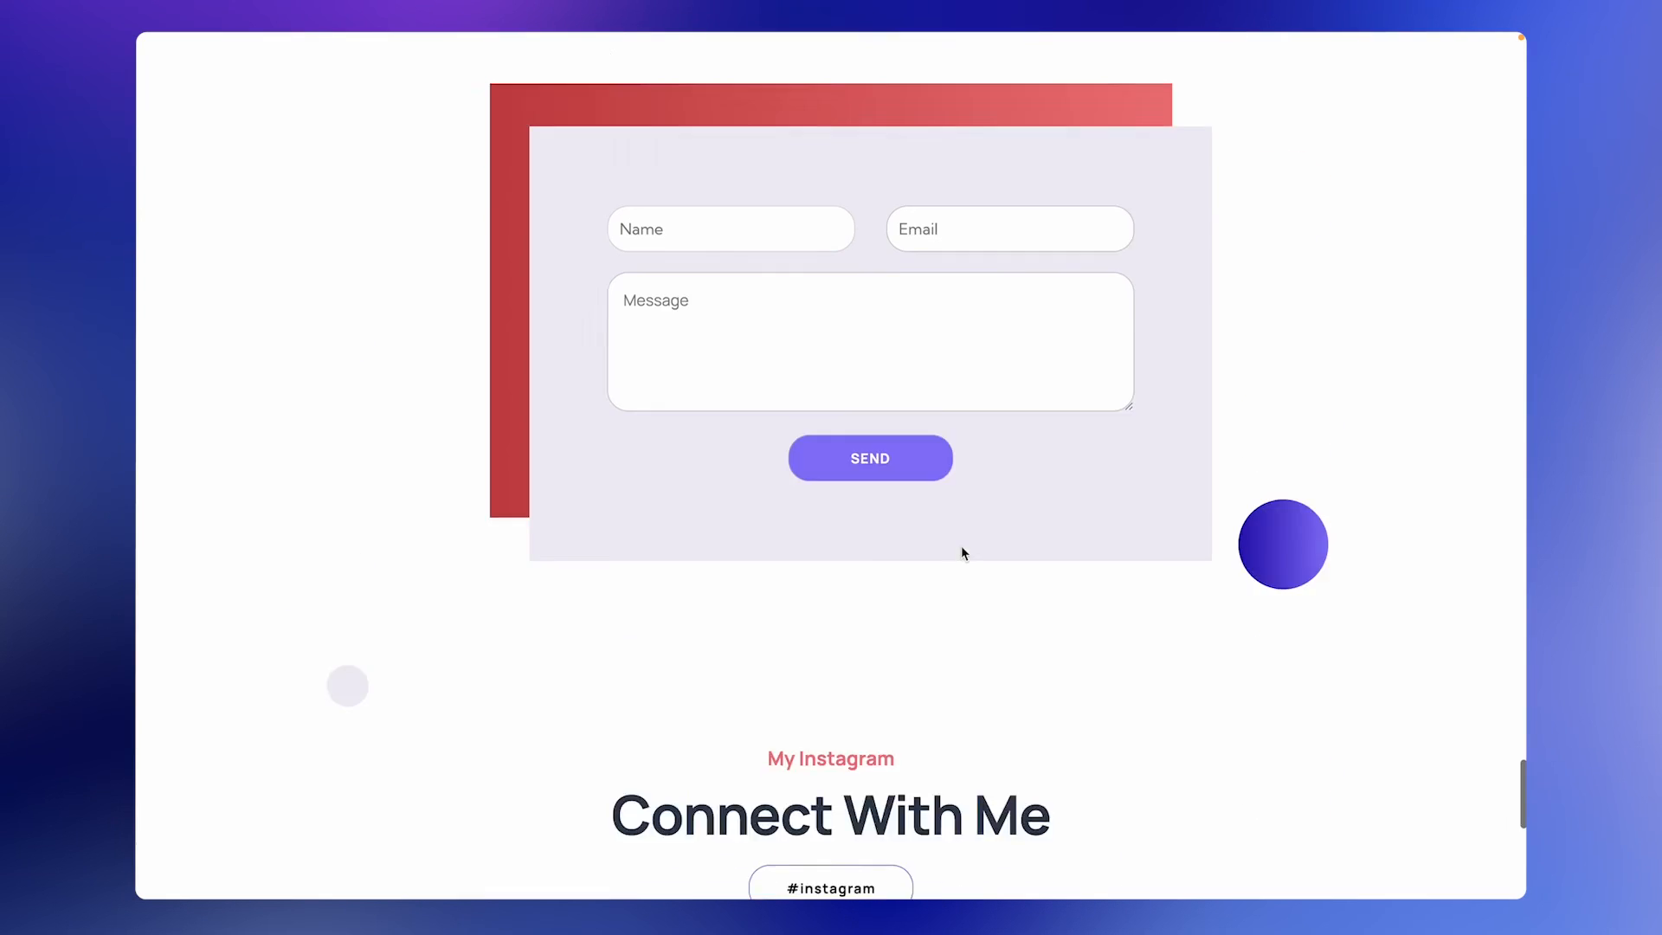
scroll(960, 545, up, 2)
click(752, 352)
text(John Doe)
click(1027, 353)
text(john@doe.co)
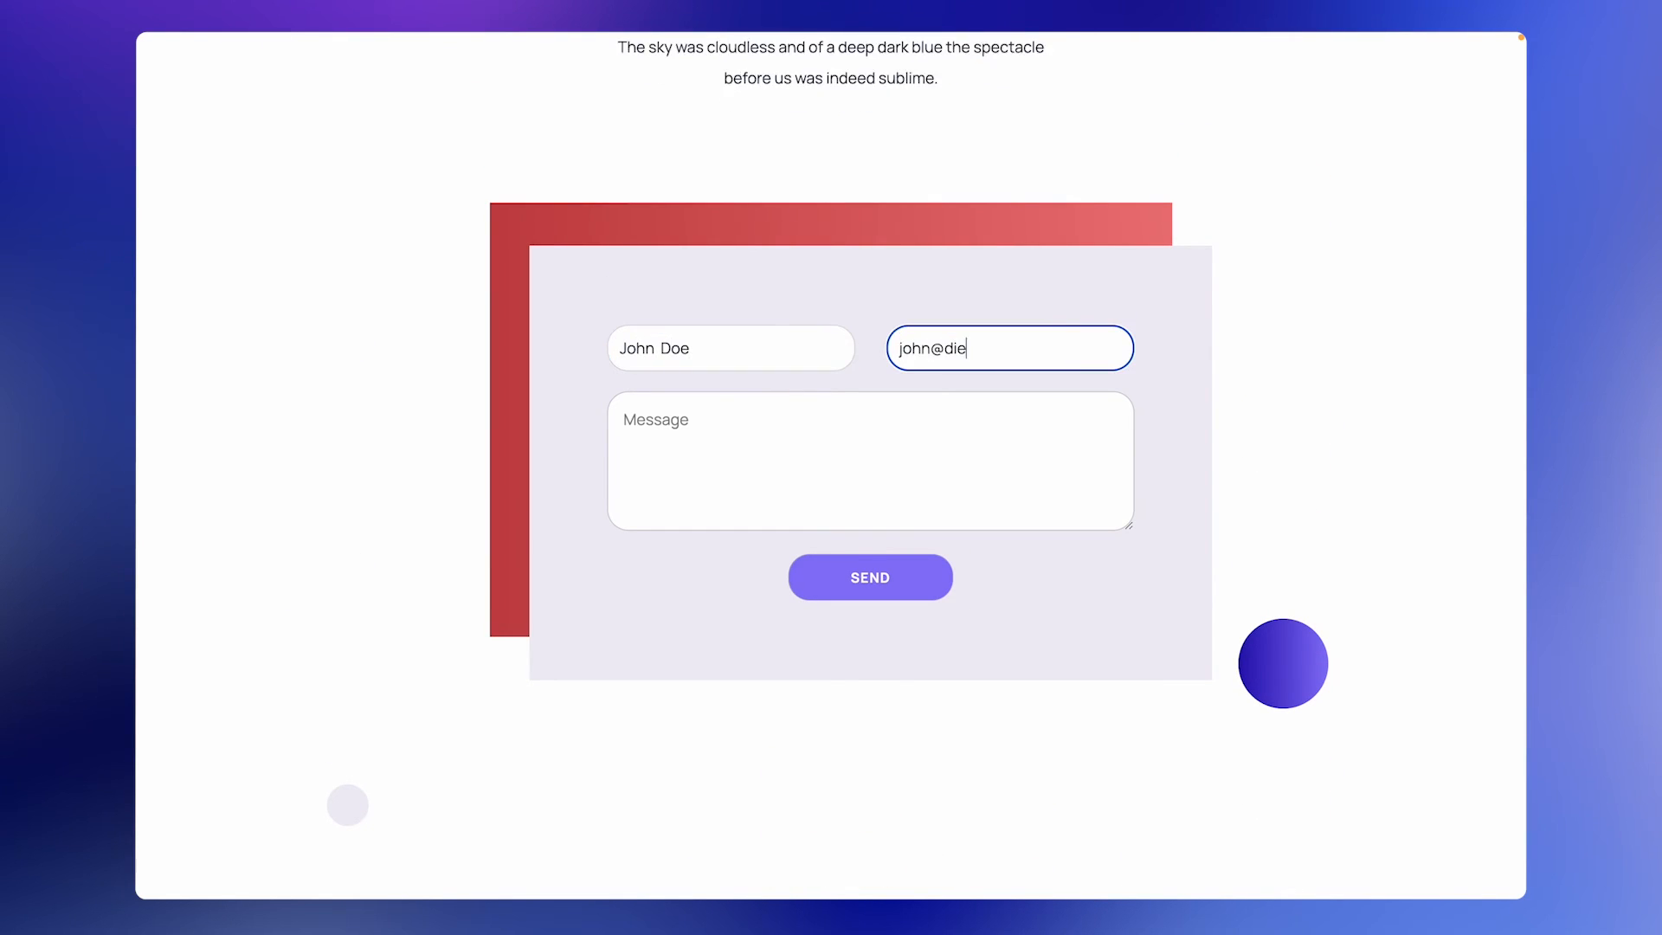
click(949, 477)
text(Hey)
click(900, 584)
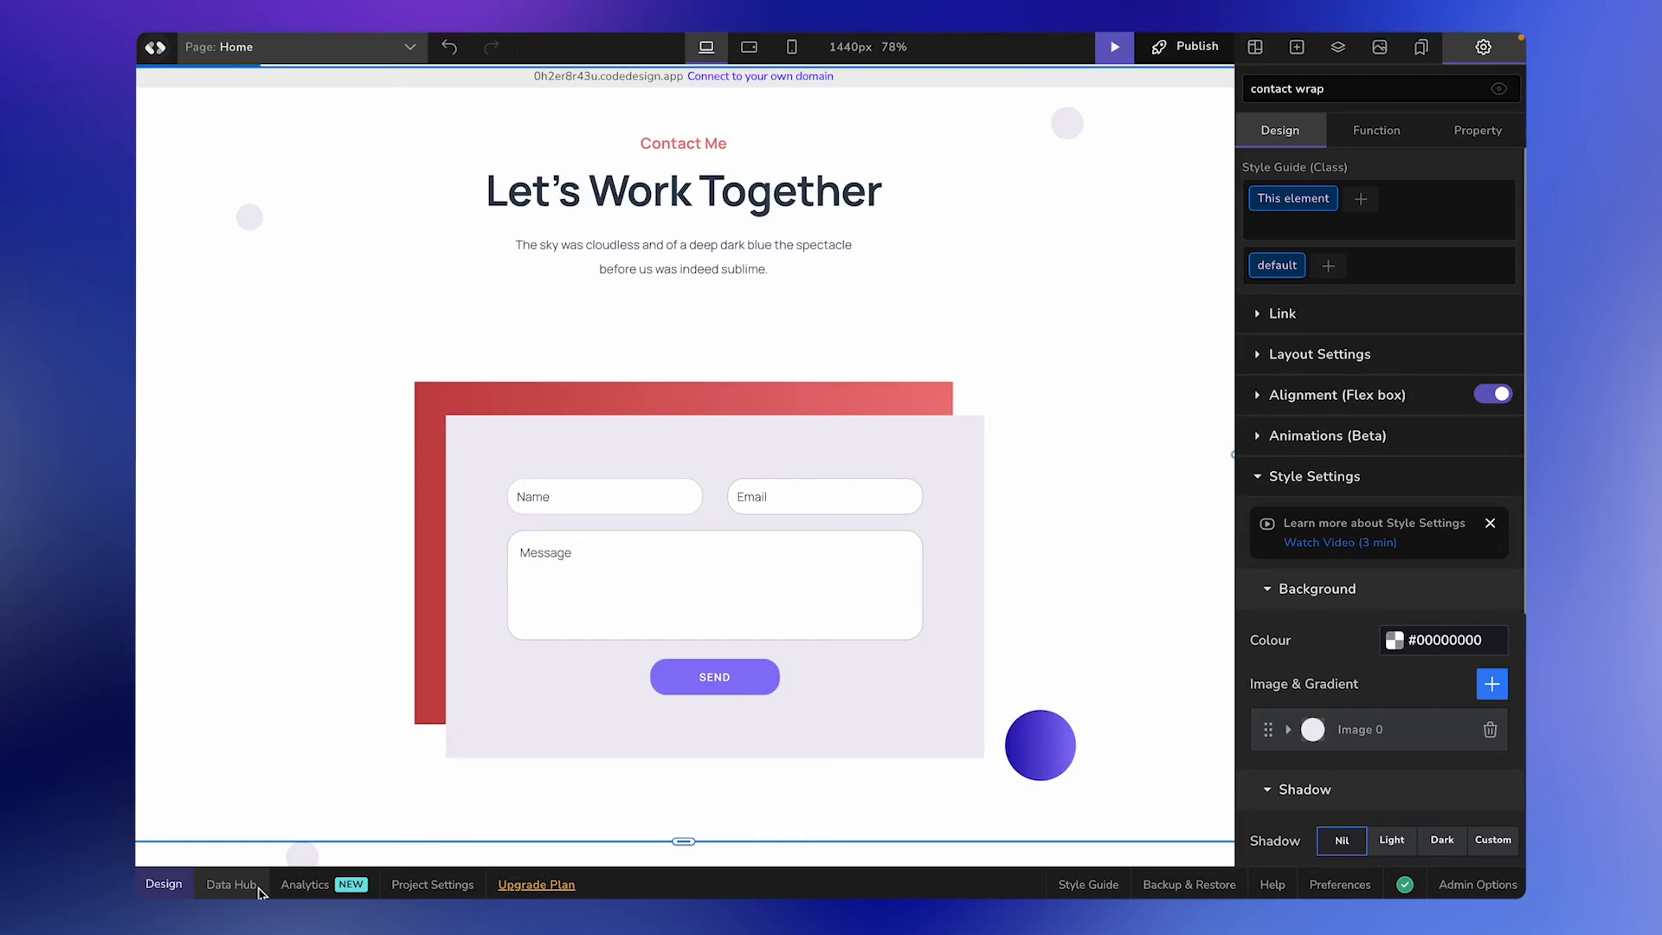
View the Contact Form submissions in the Data Hub and return to the page design.
click(257, 888)
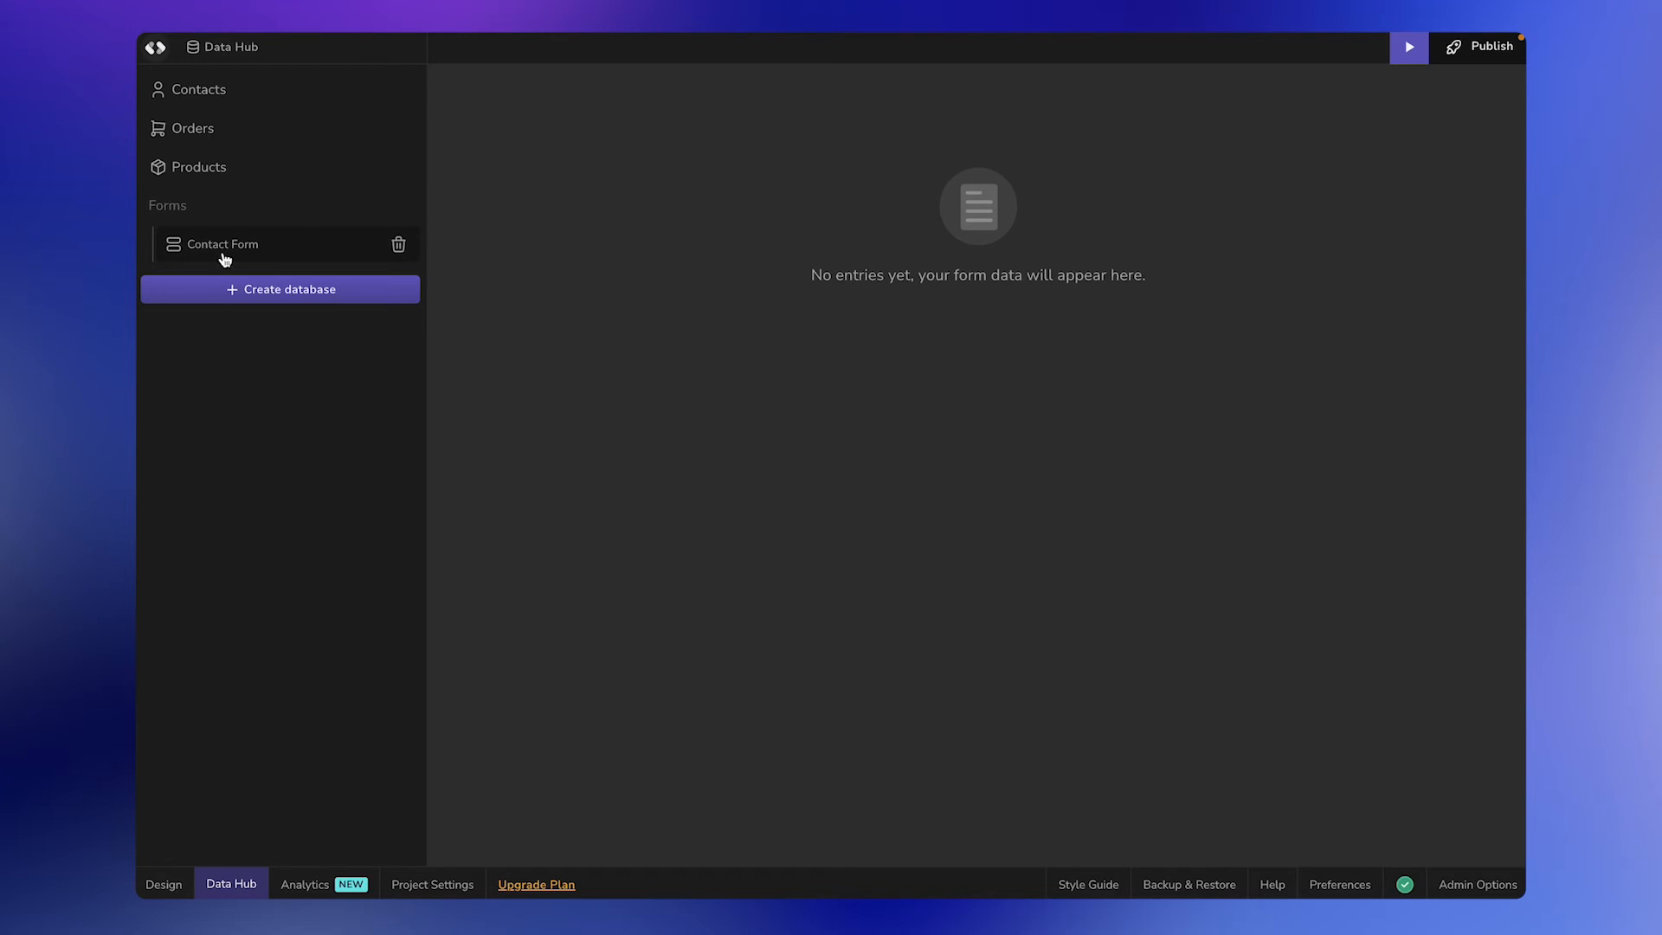
click(270, 249)
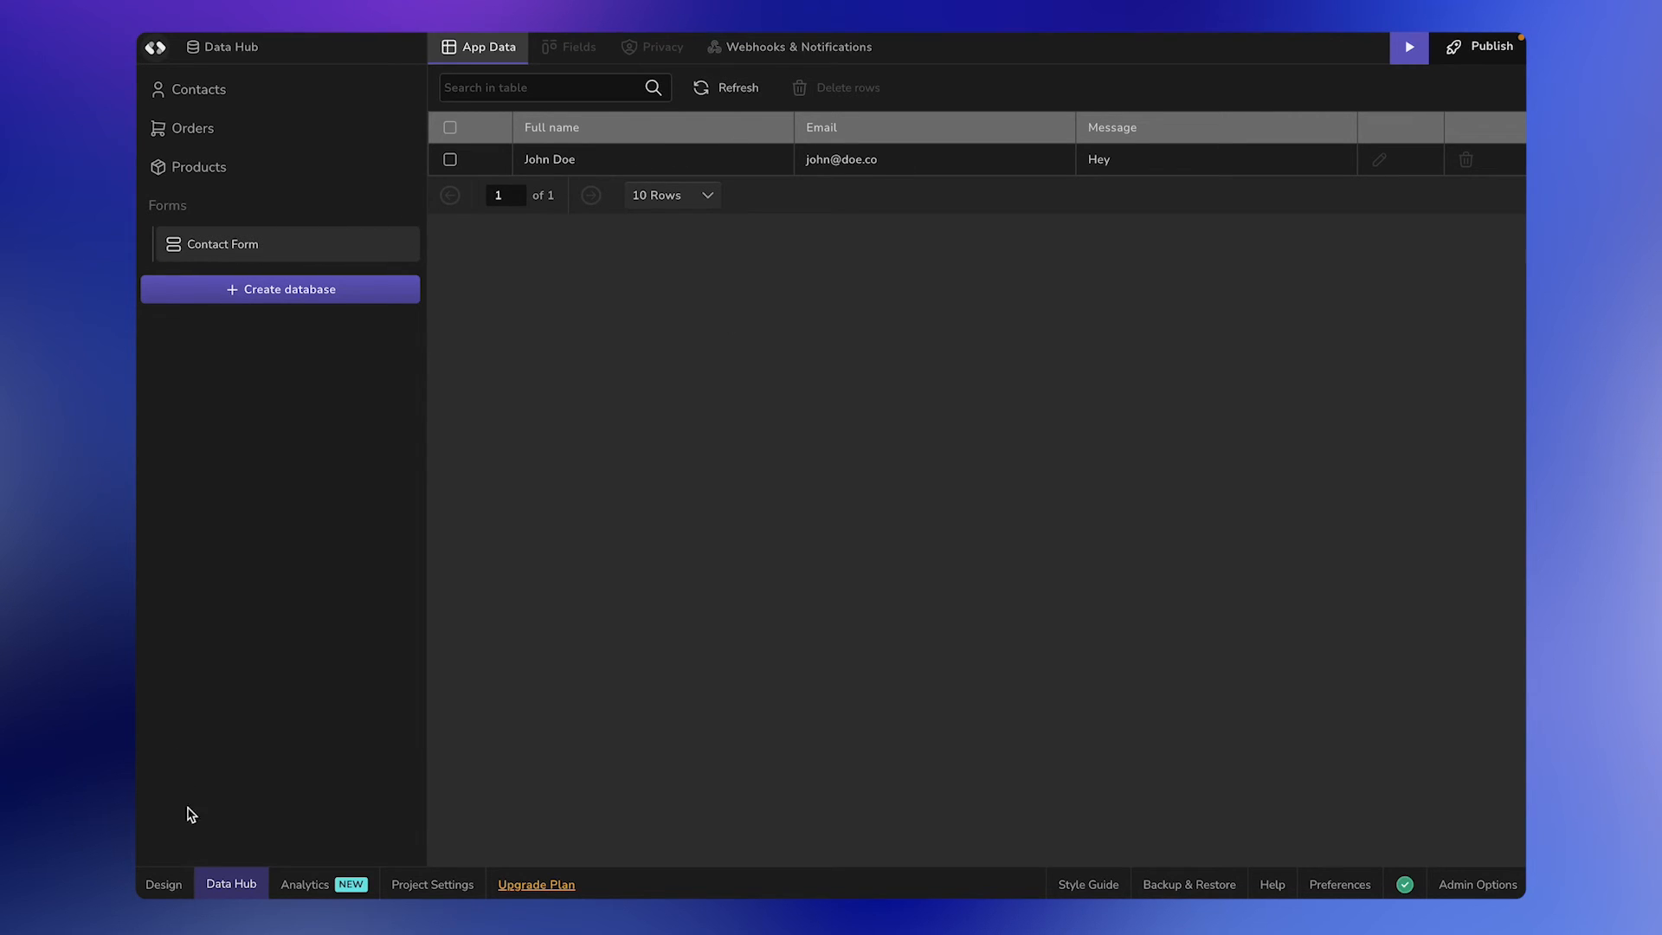
click(170, 883)
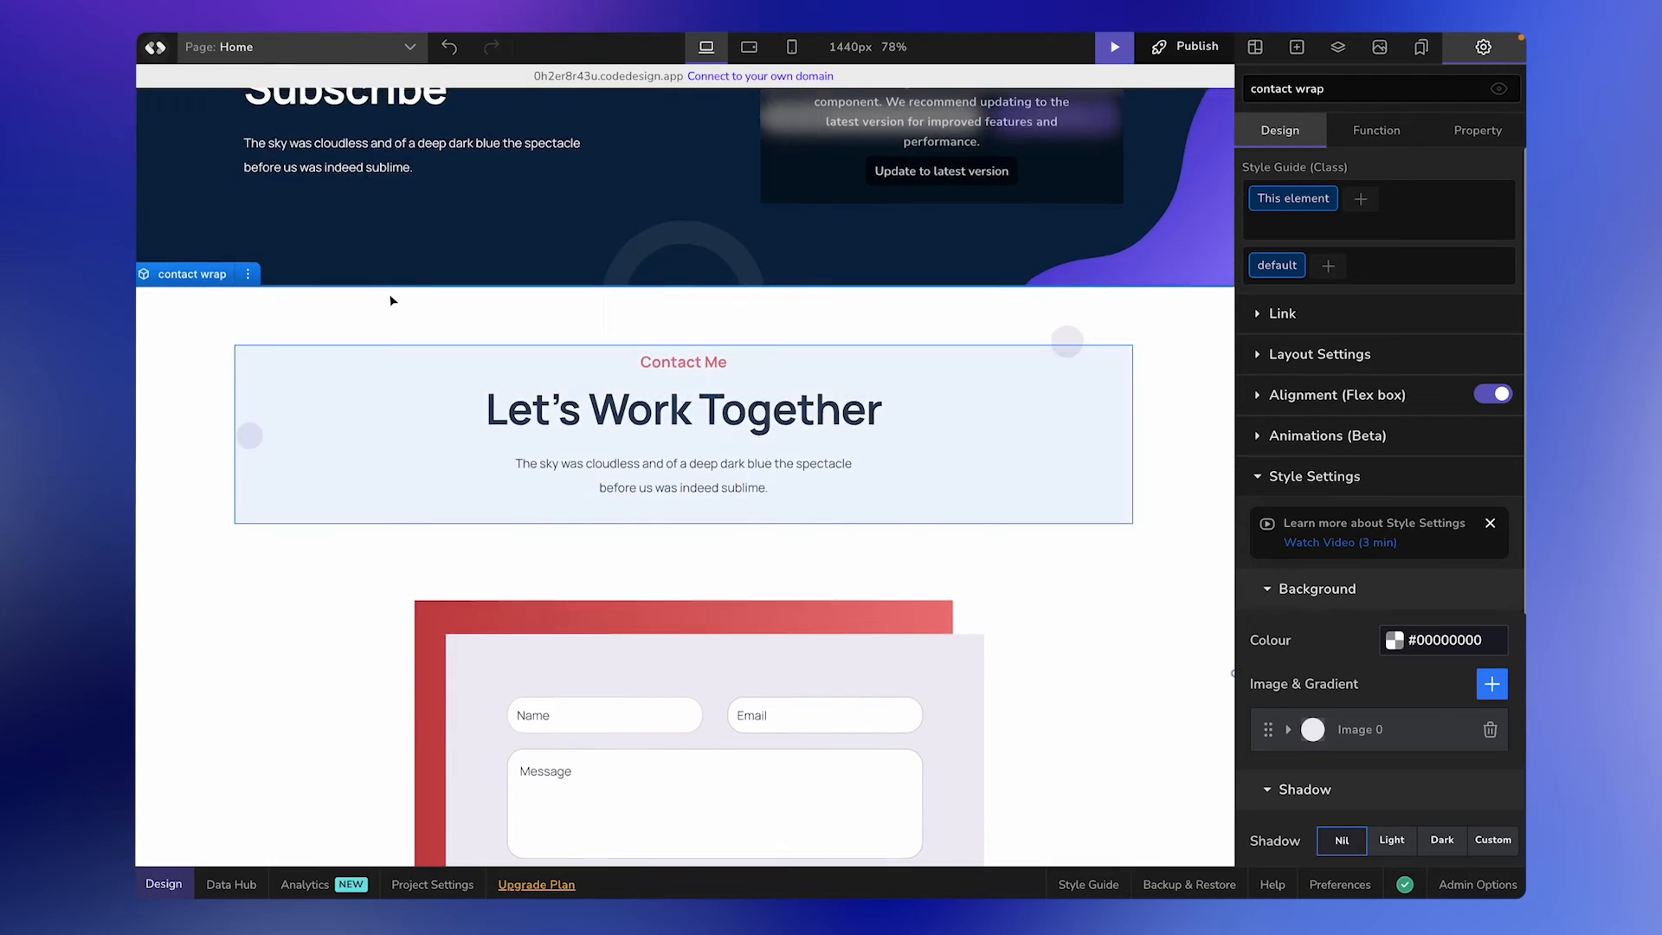
Update the newsletter's Subscribe form to the latest component version and name it "Email Subscription".
scroll(392, 300, up, 2)
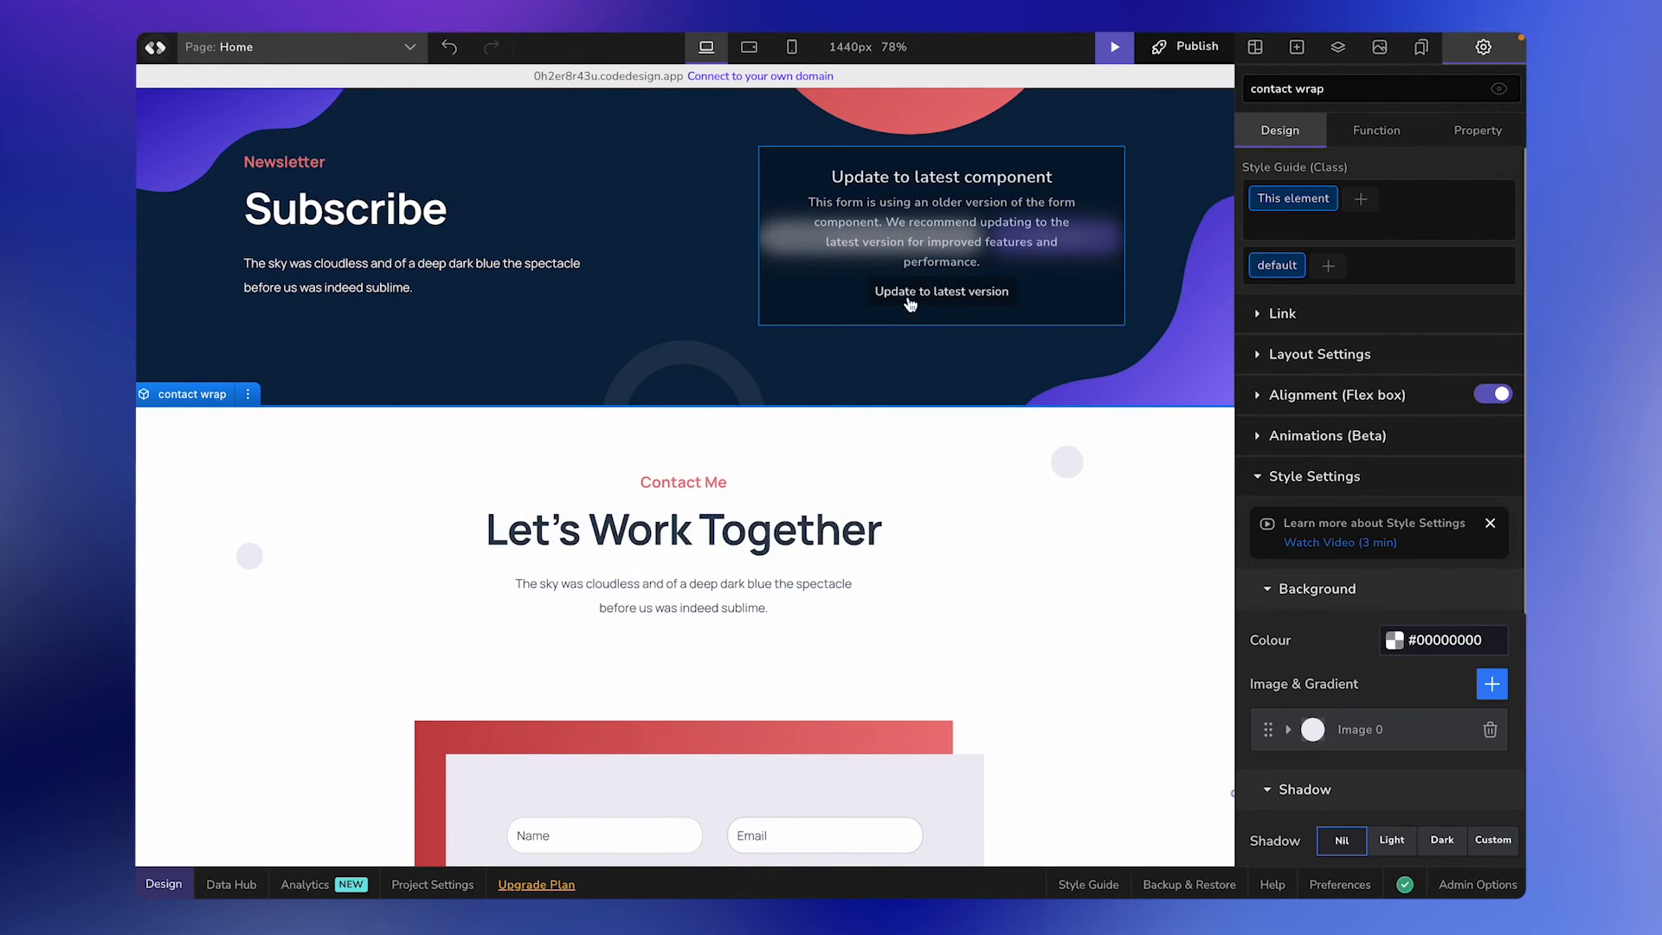
click(1007, 296)
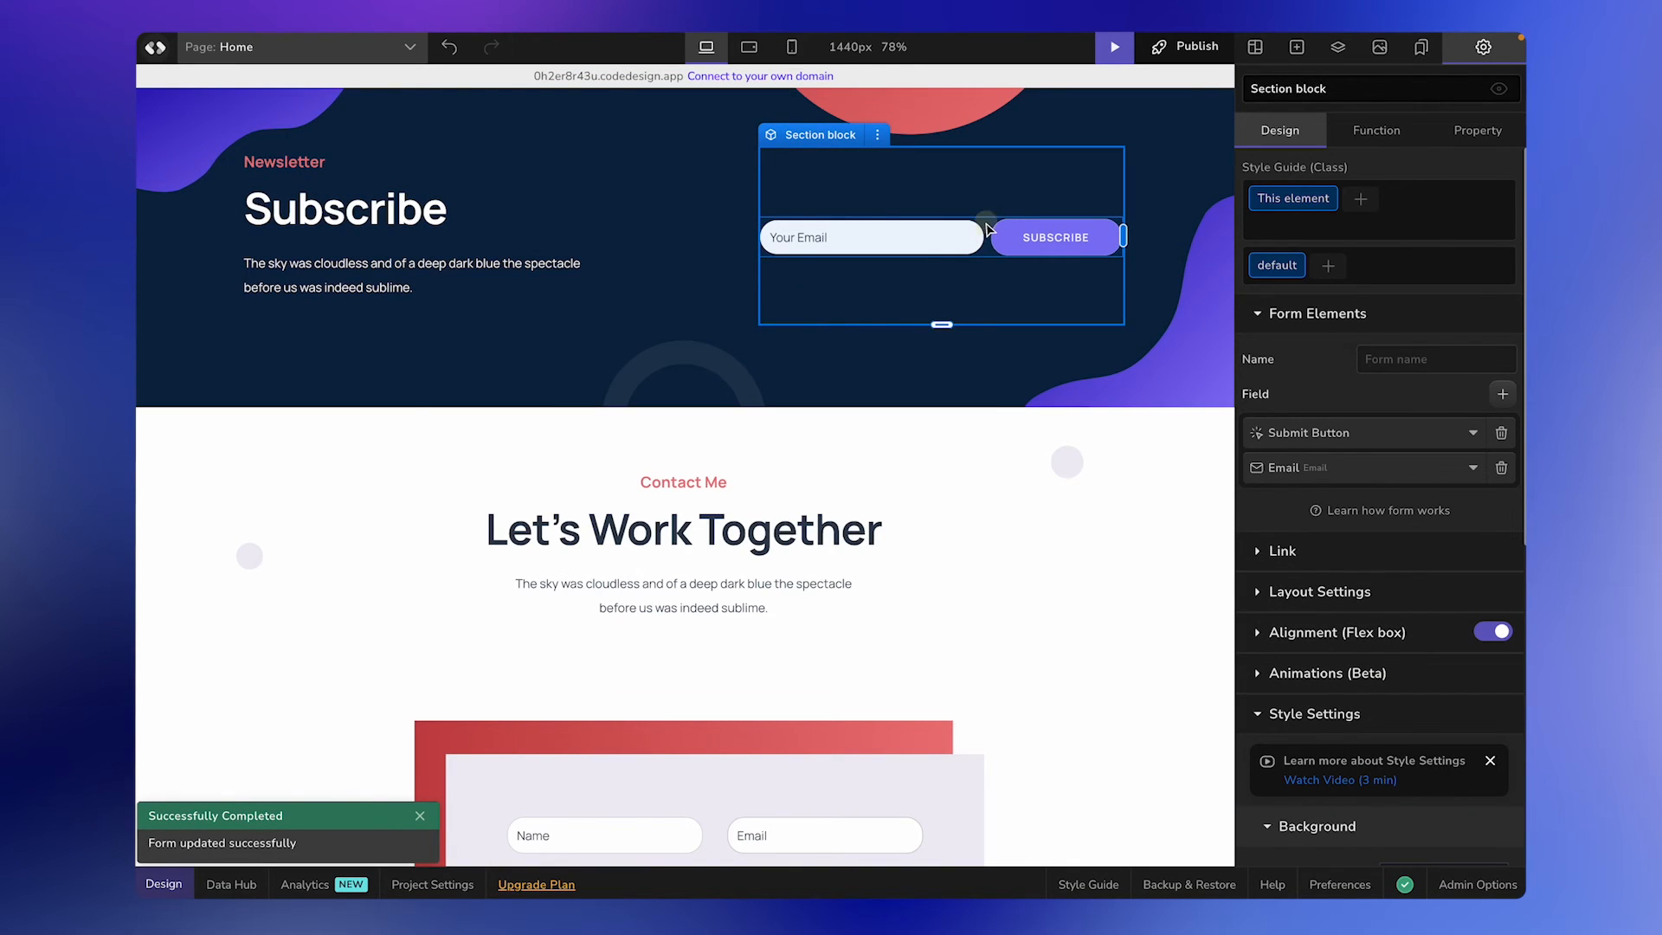
triple_click(1410, 359)
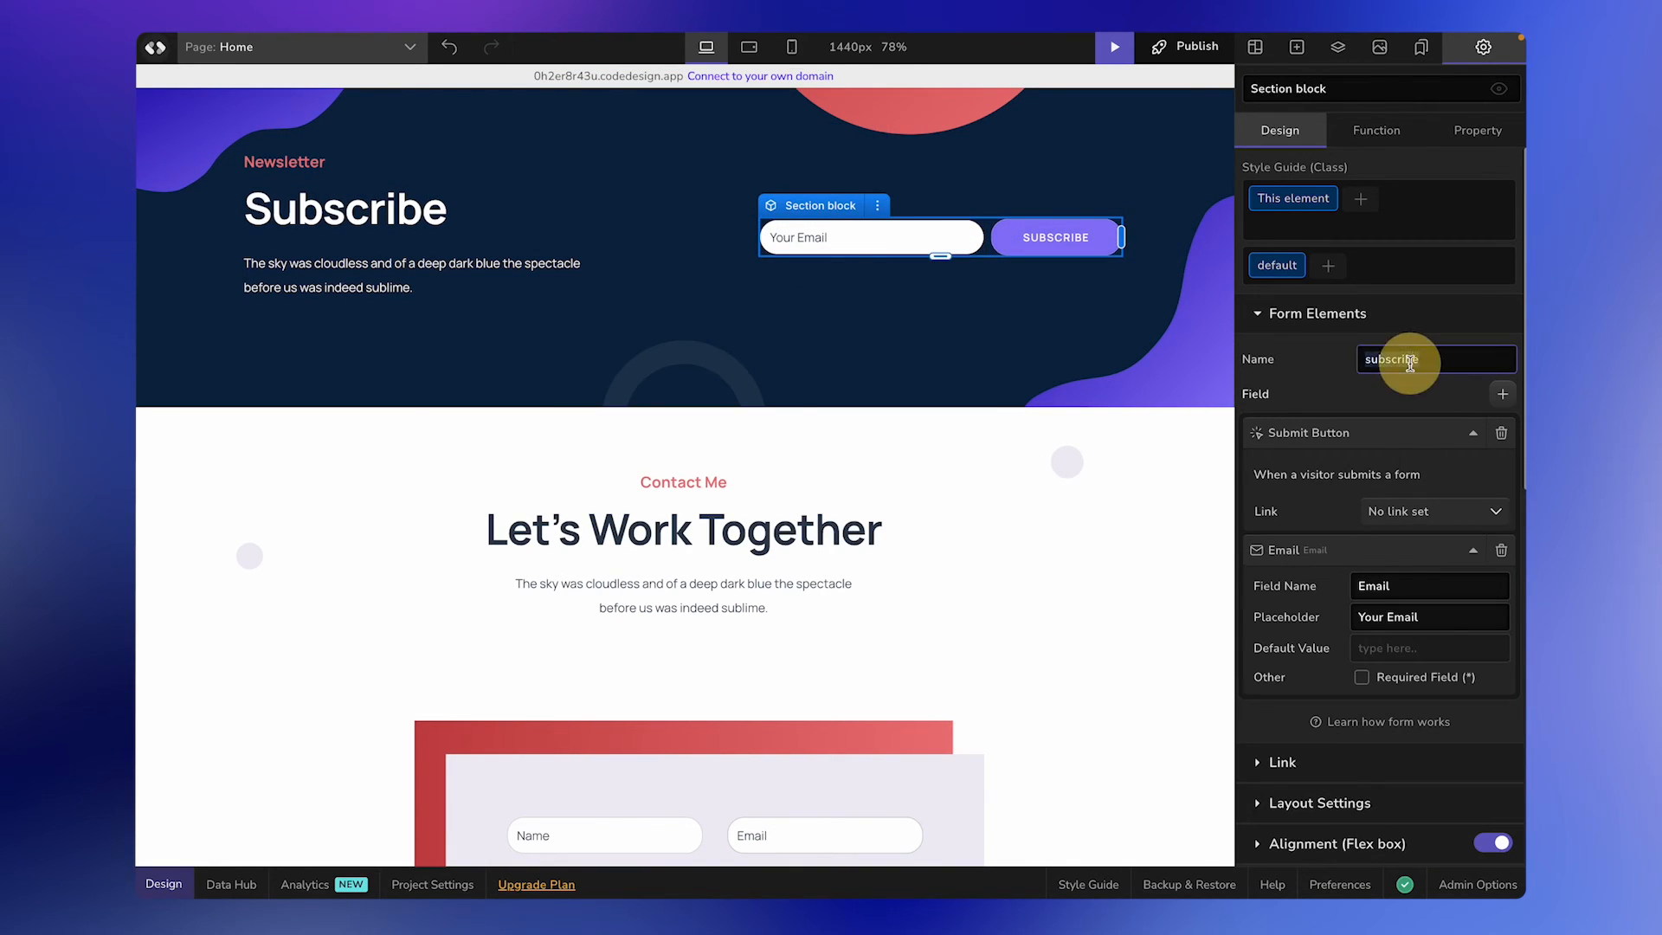
text(Email Subscription)
key(Return)
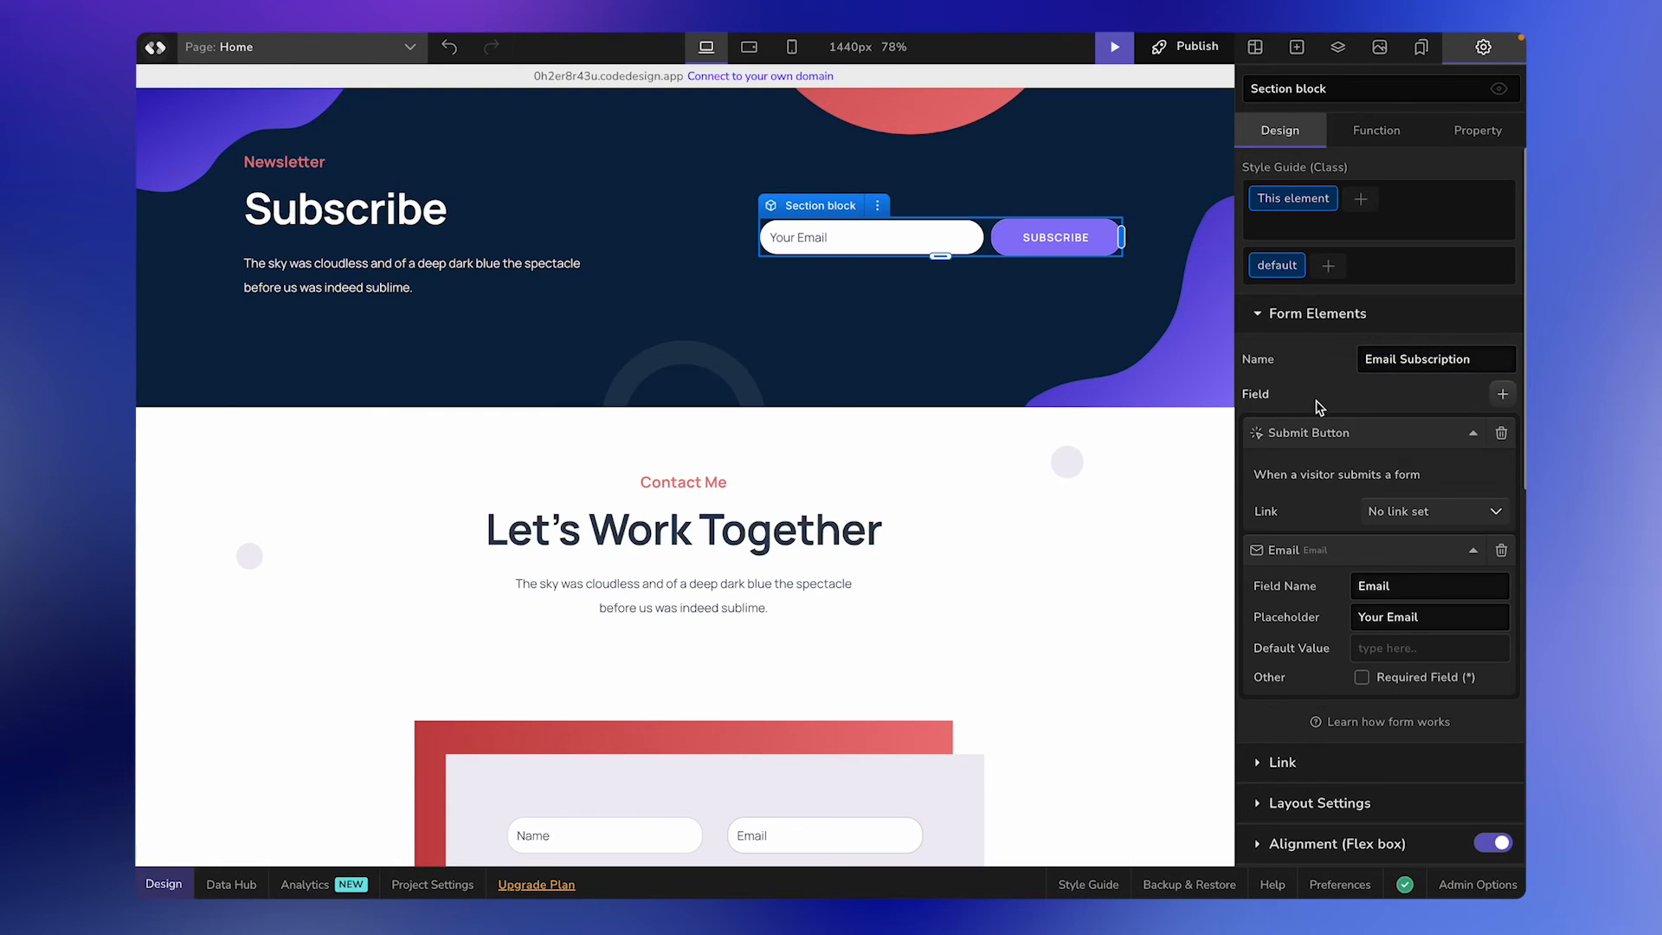
Publish the updated website, including the newsletter form, to its live subdomain.
click(1185, 46)
click(1149, 357)
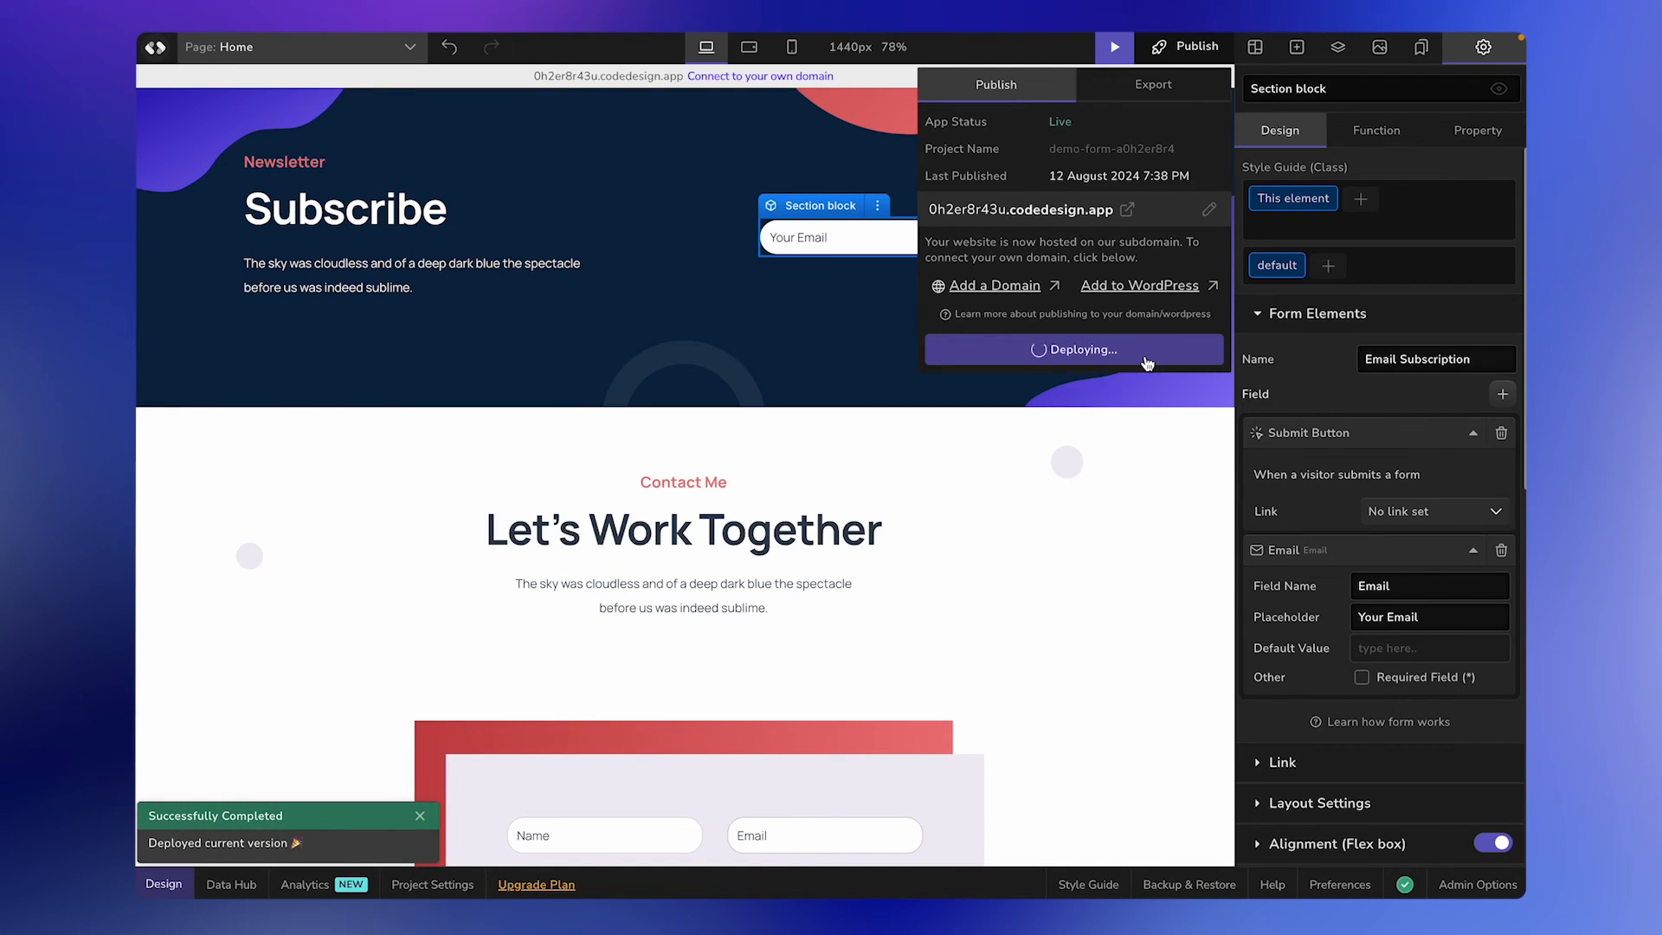
click(1151, 385)
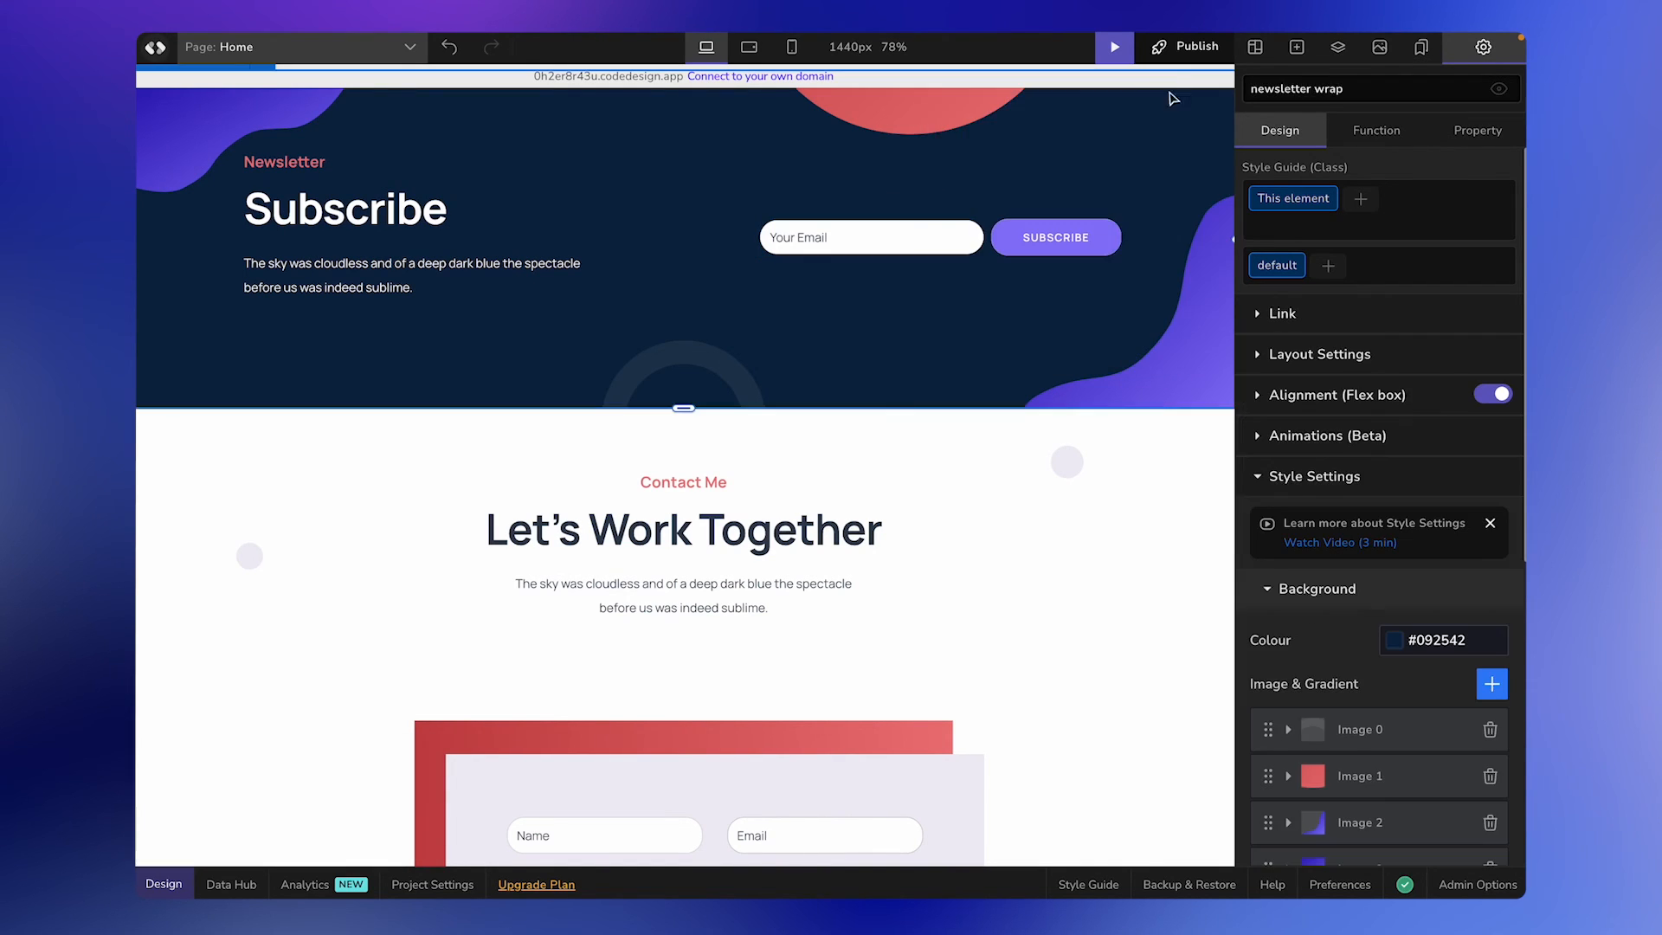
On the live site, enter an e-mail address in the newsletter form and submit the subscription.
click(1186, 46)
click(1047, 211)
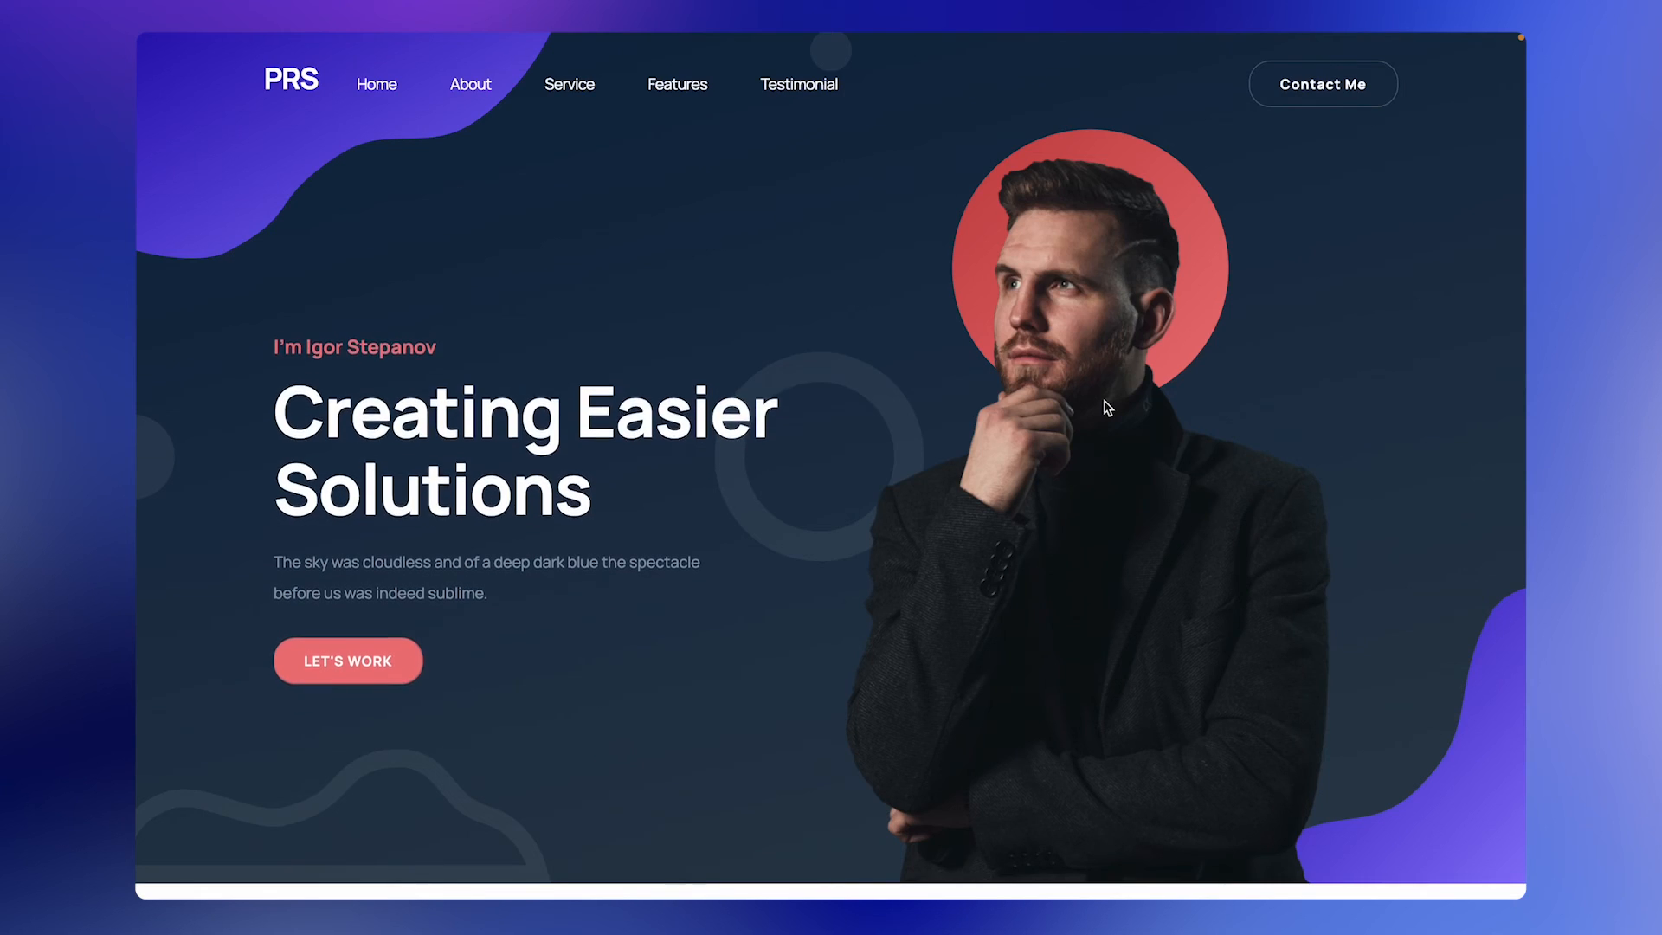
scroll(1105, 407, down, 10)
scroll(1104, 399, down, 15)
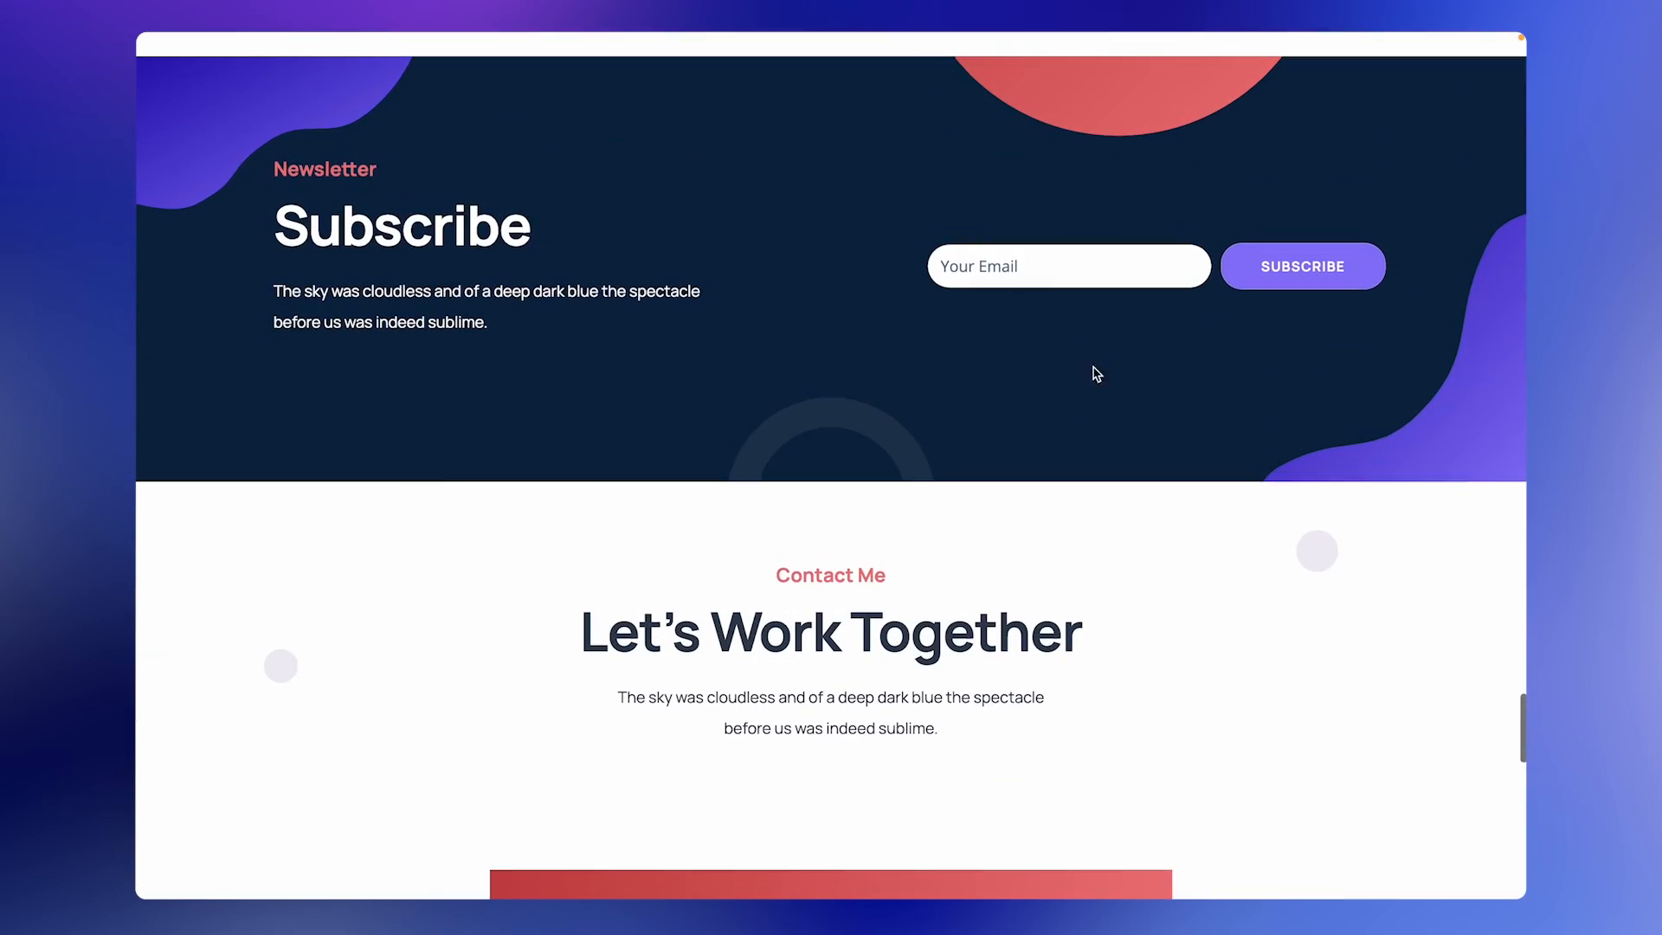
click(1069, 266)
text(sendme@mail,)
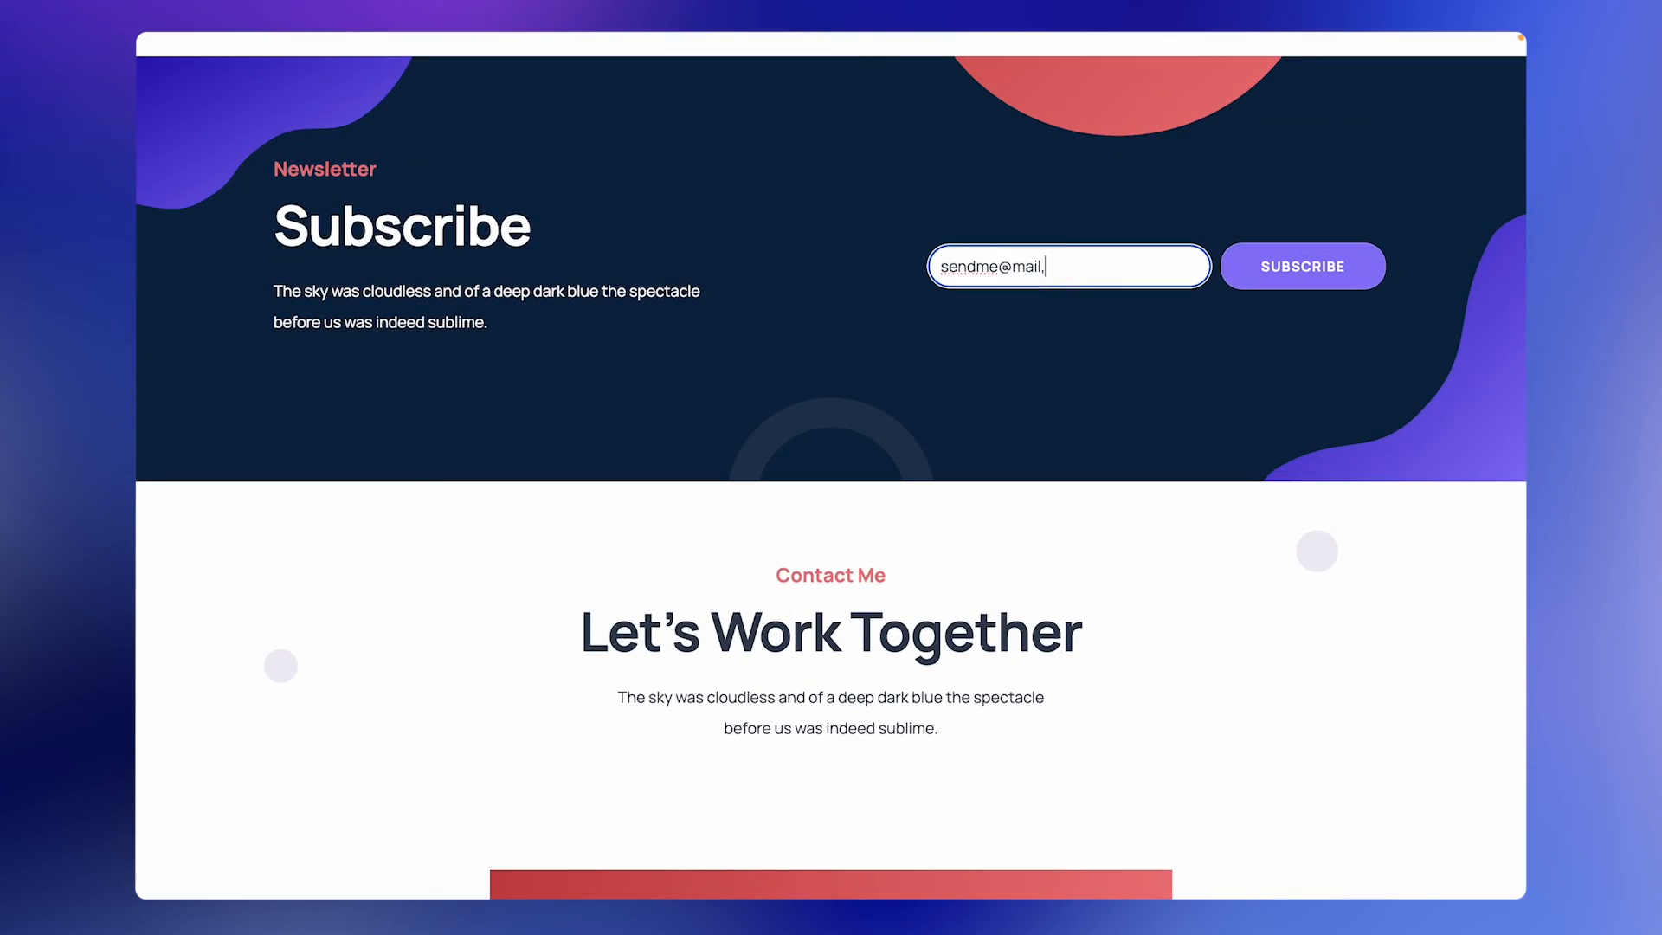
click(1312, 285)
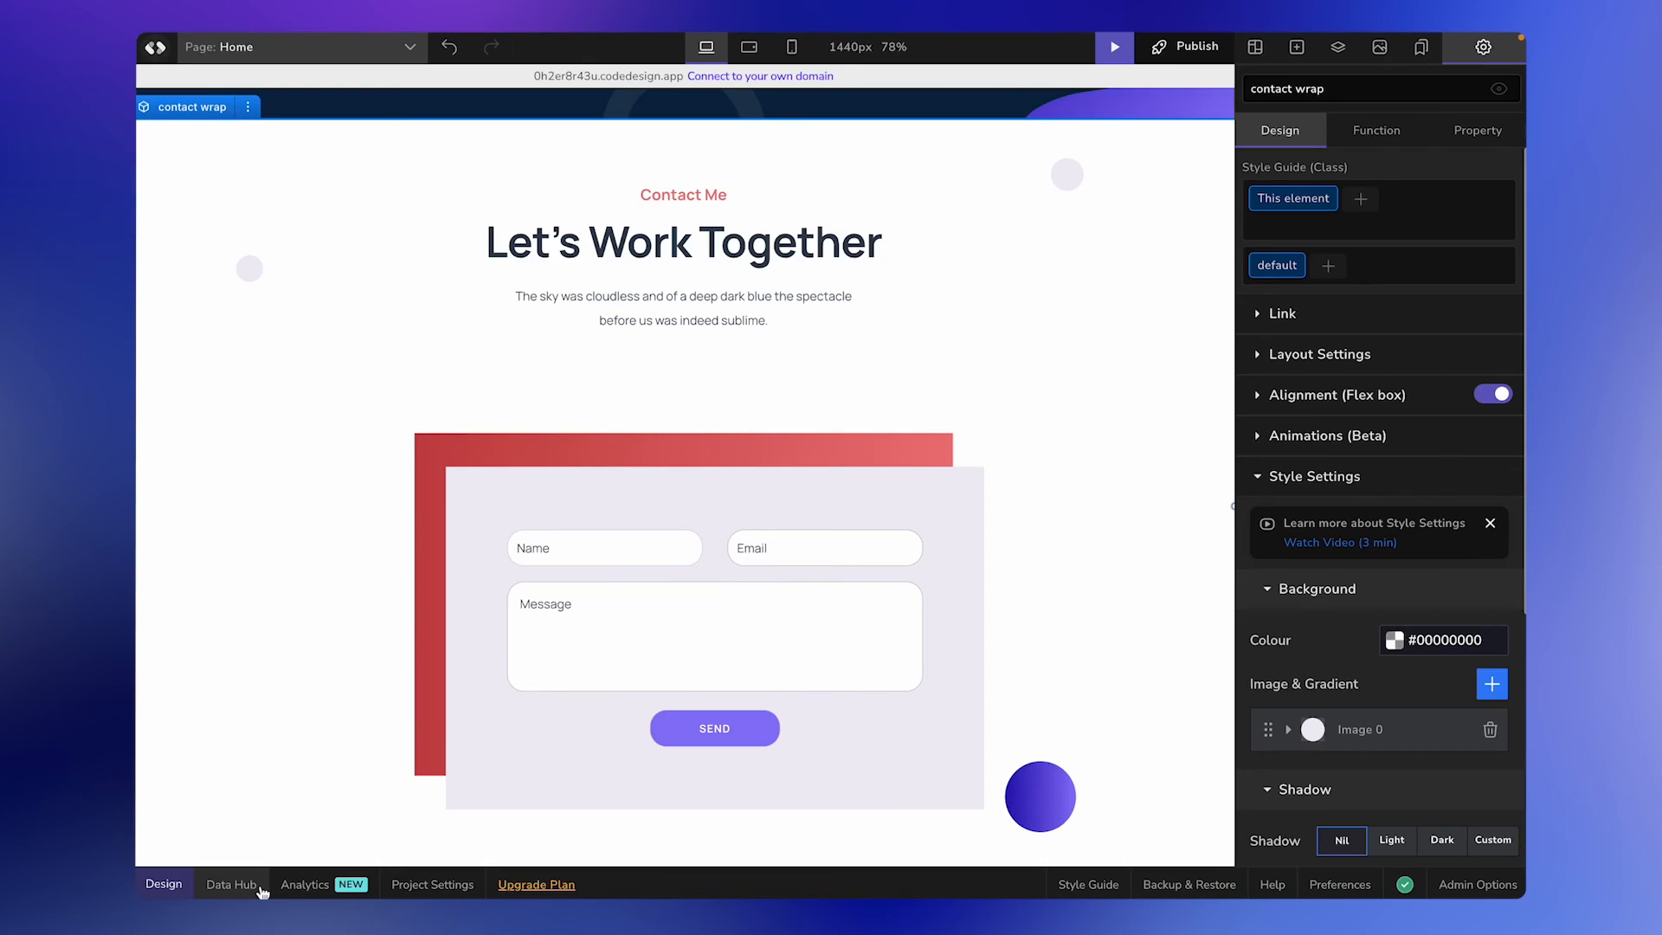
View the Email Subscription entries in the Data Hub and go back to the page design.
click(230, 883)
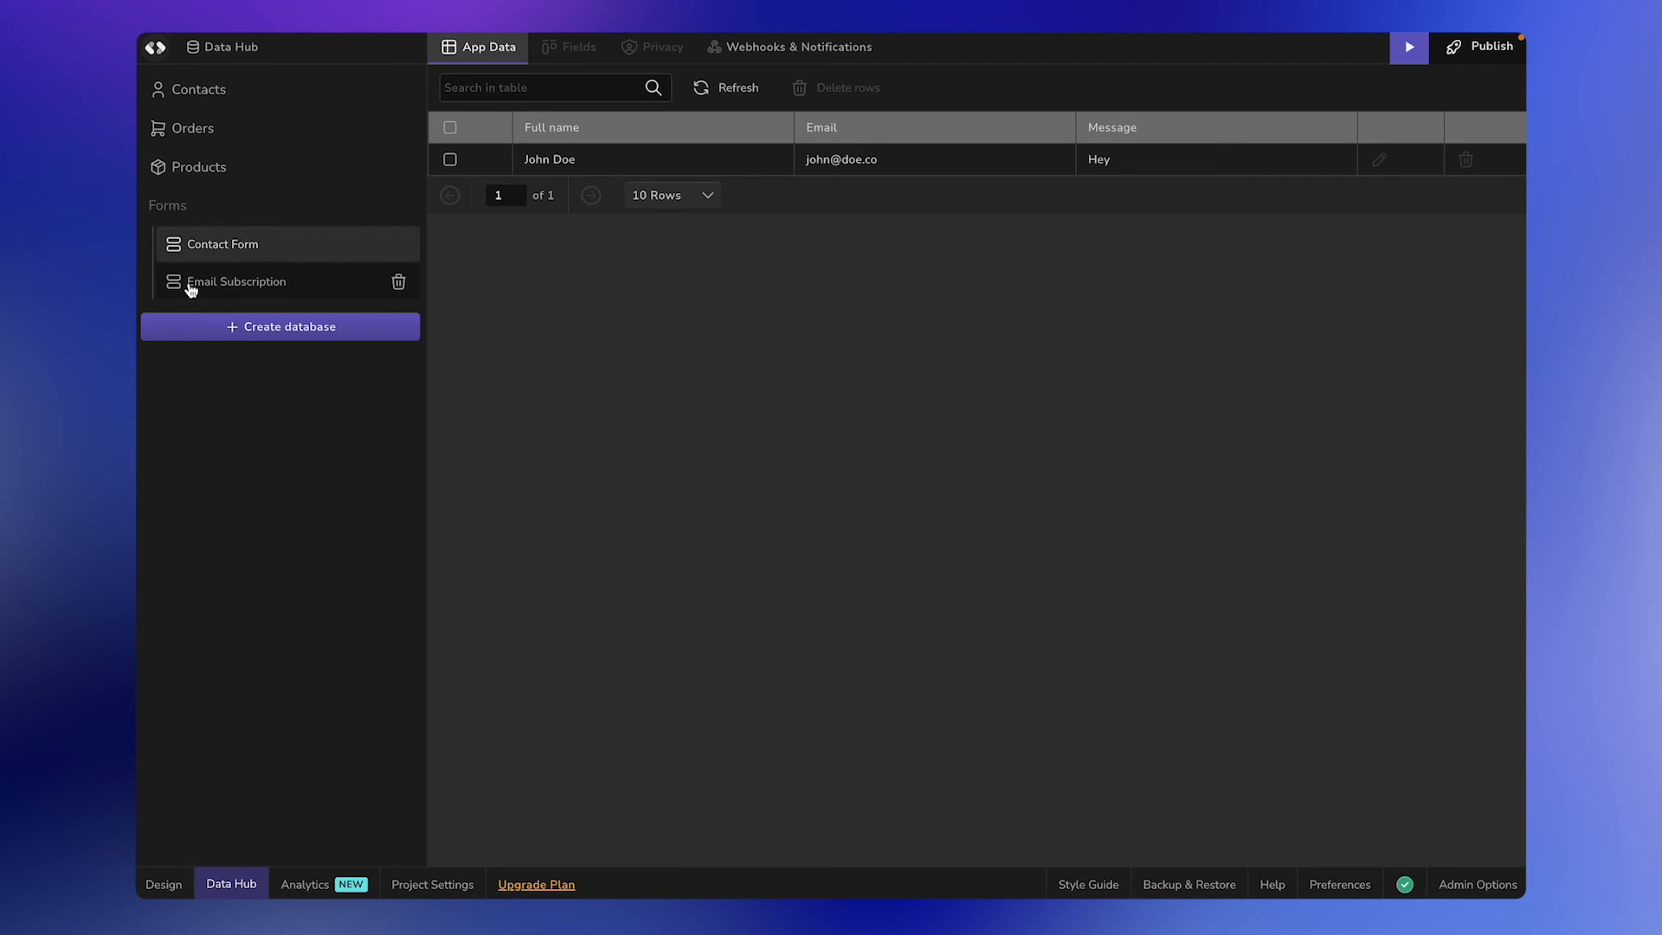
click(295, 292)
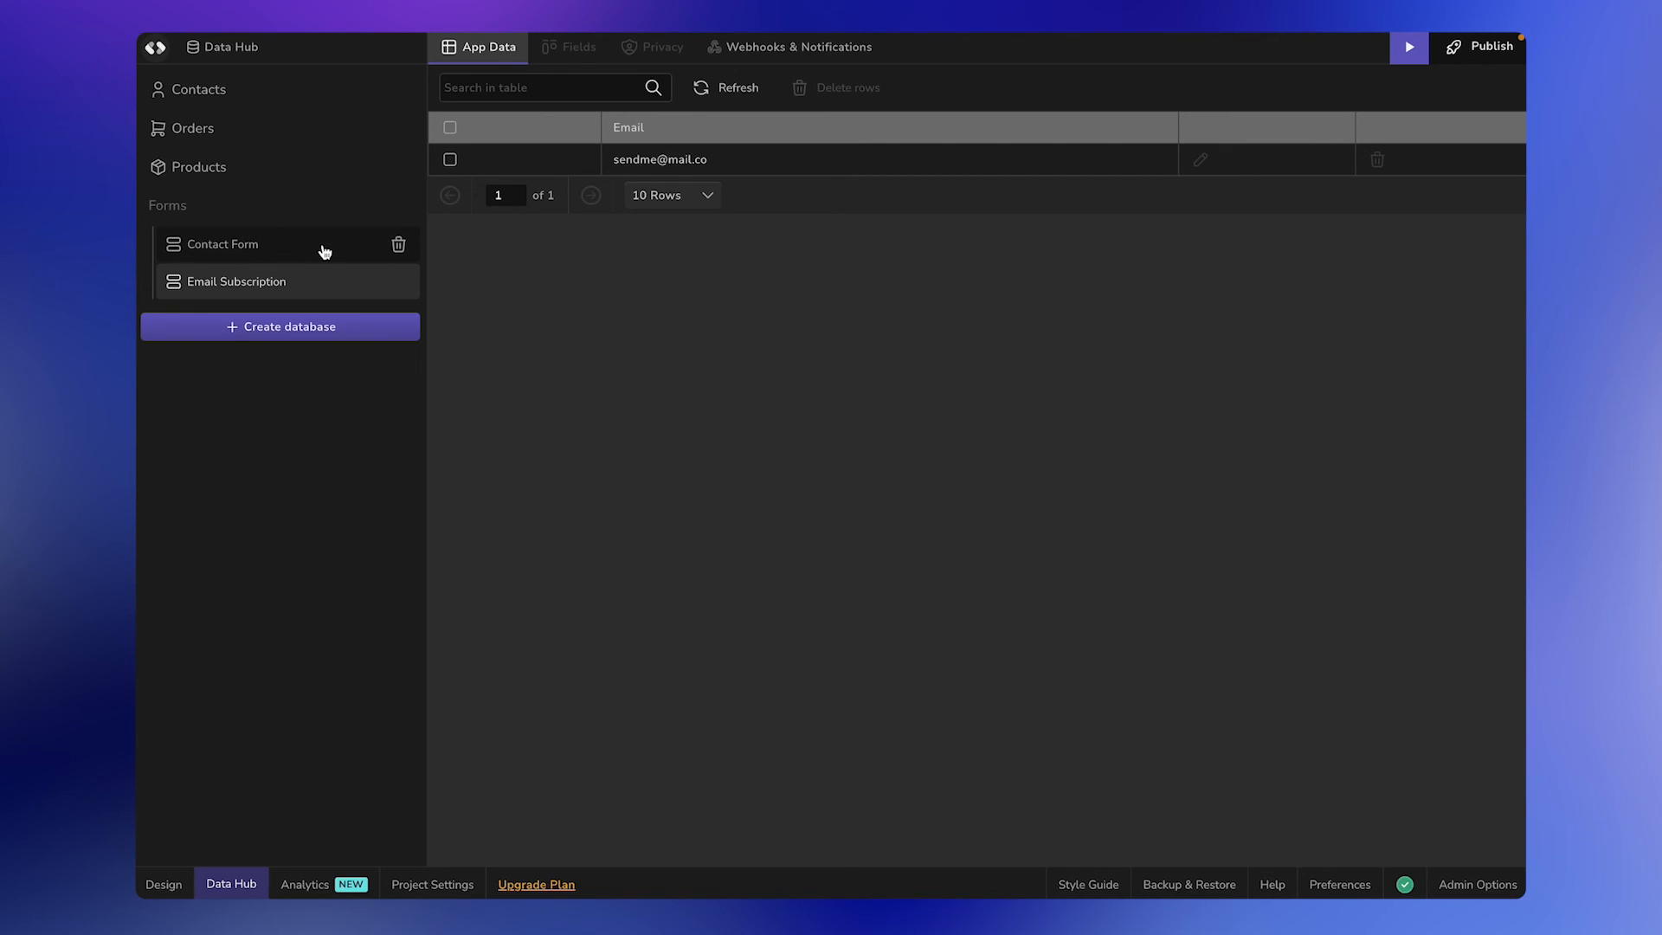
click(164, 884)
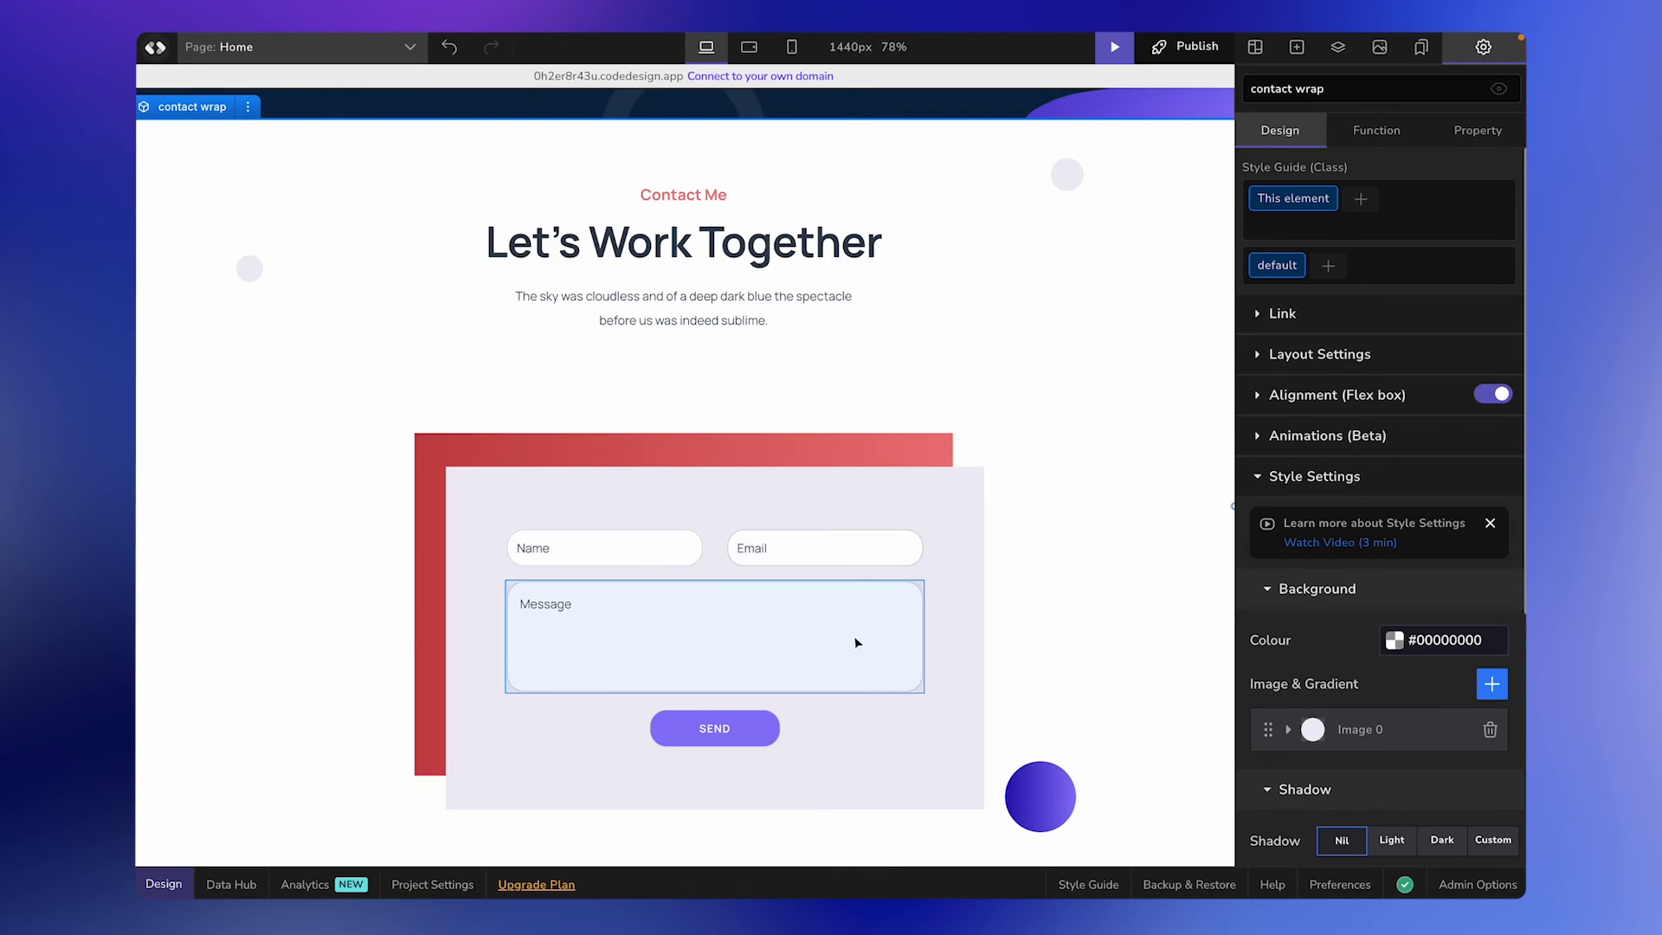